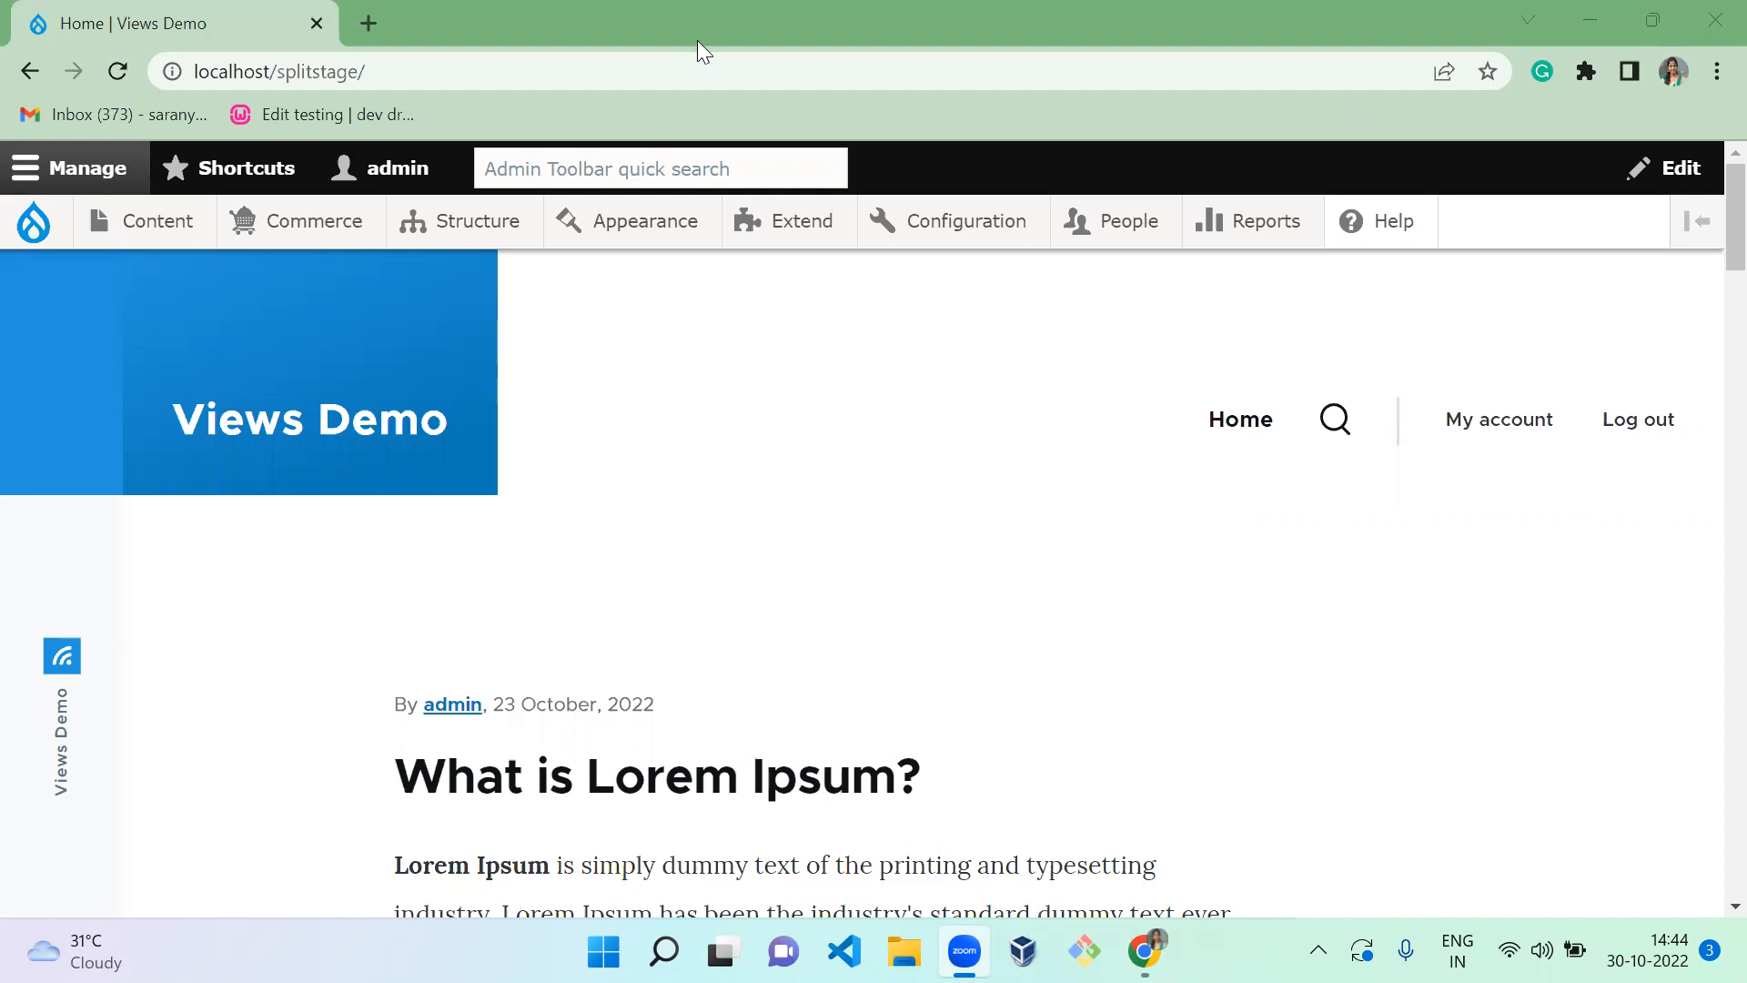
From the Promotions list, open the Clothes promotion's edit form, currently 100.00 INR off the order subtotal
mouse_move(323, 239)
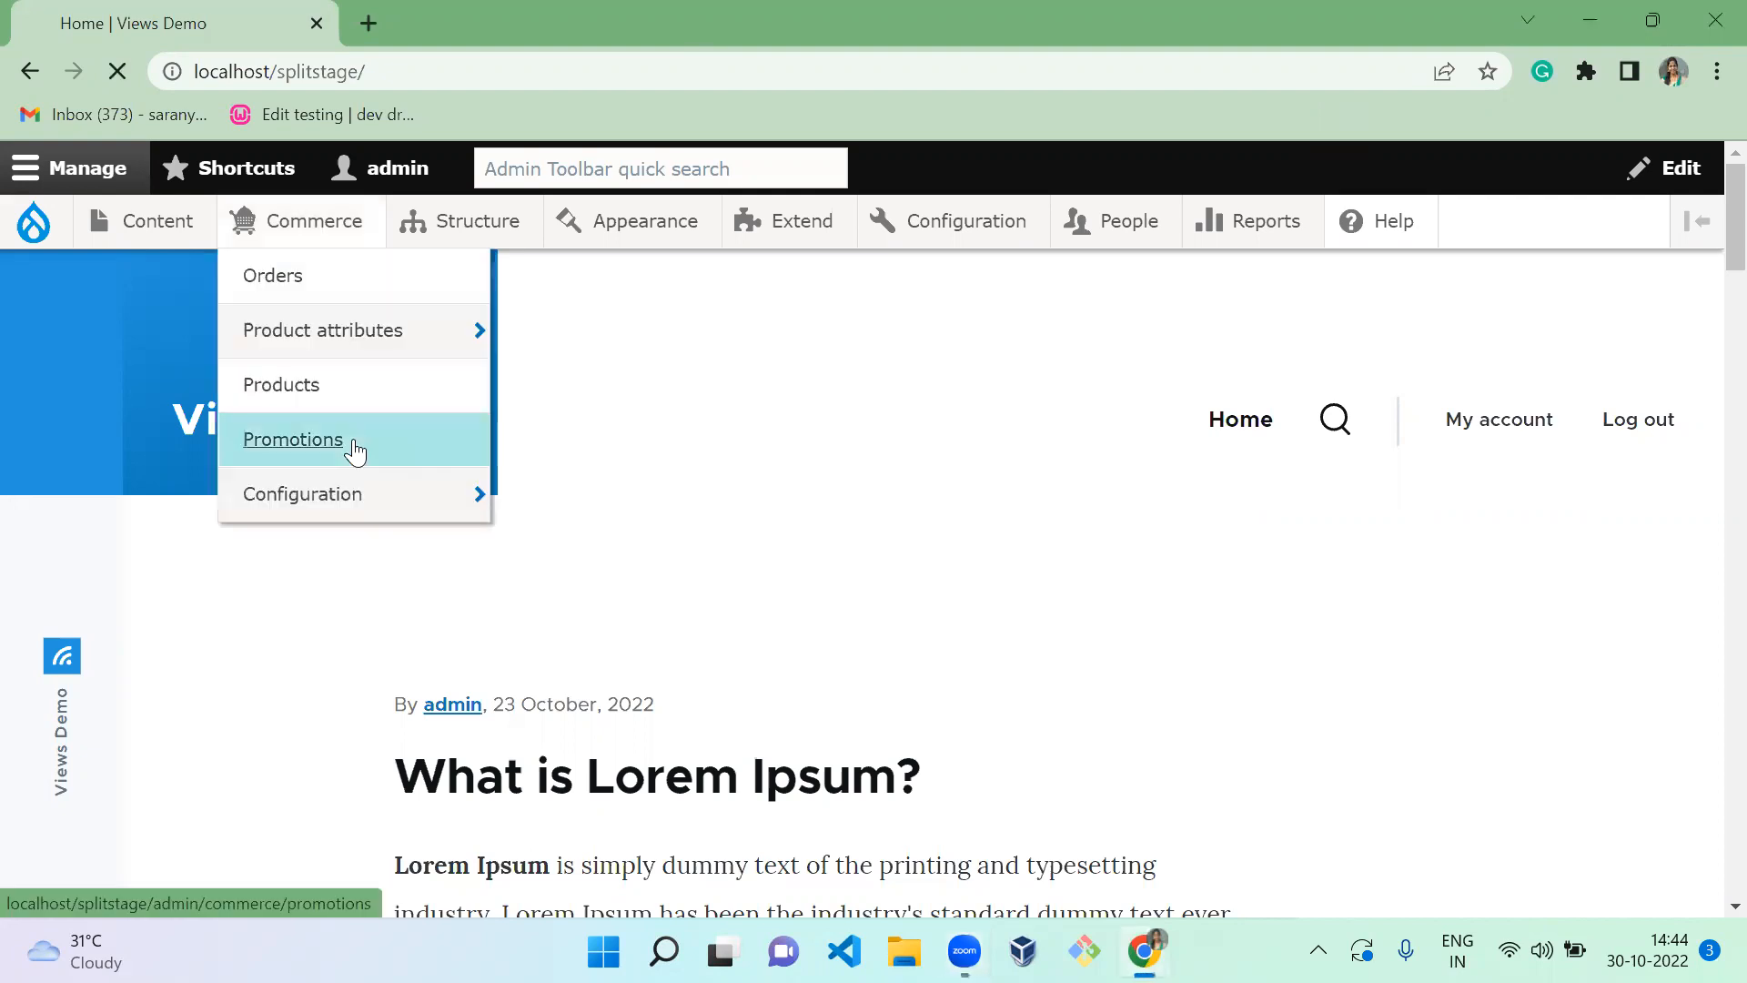
left_click(353, 440)
scroll(1566, 705, "down", 3)
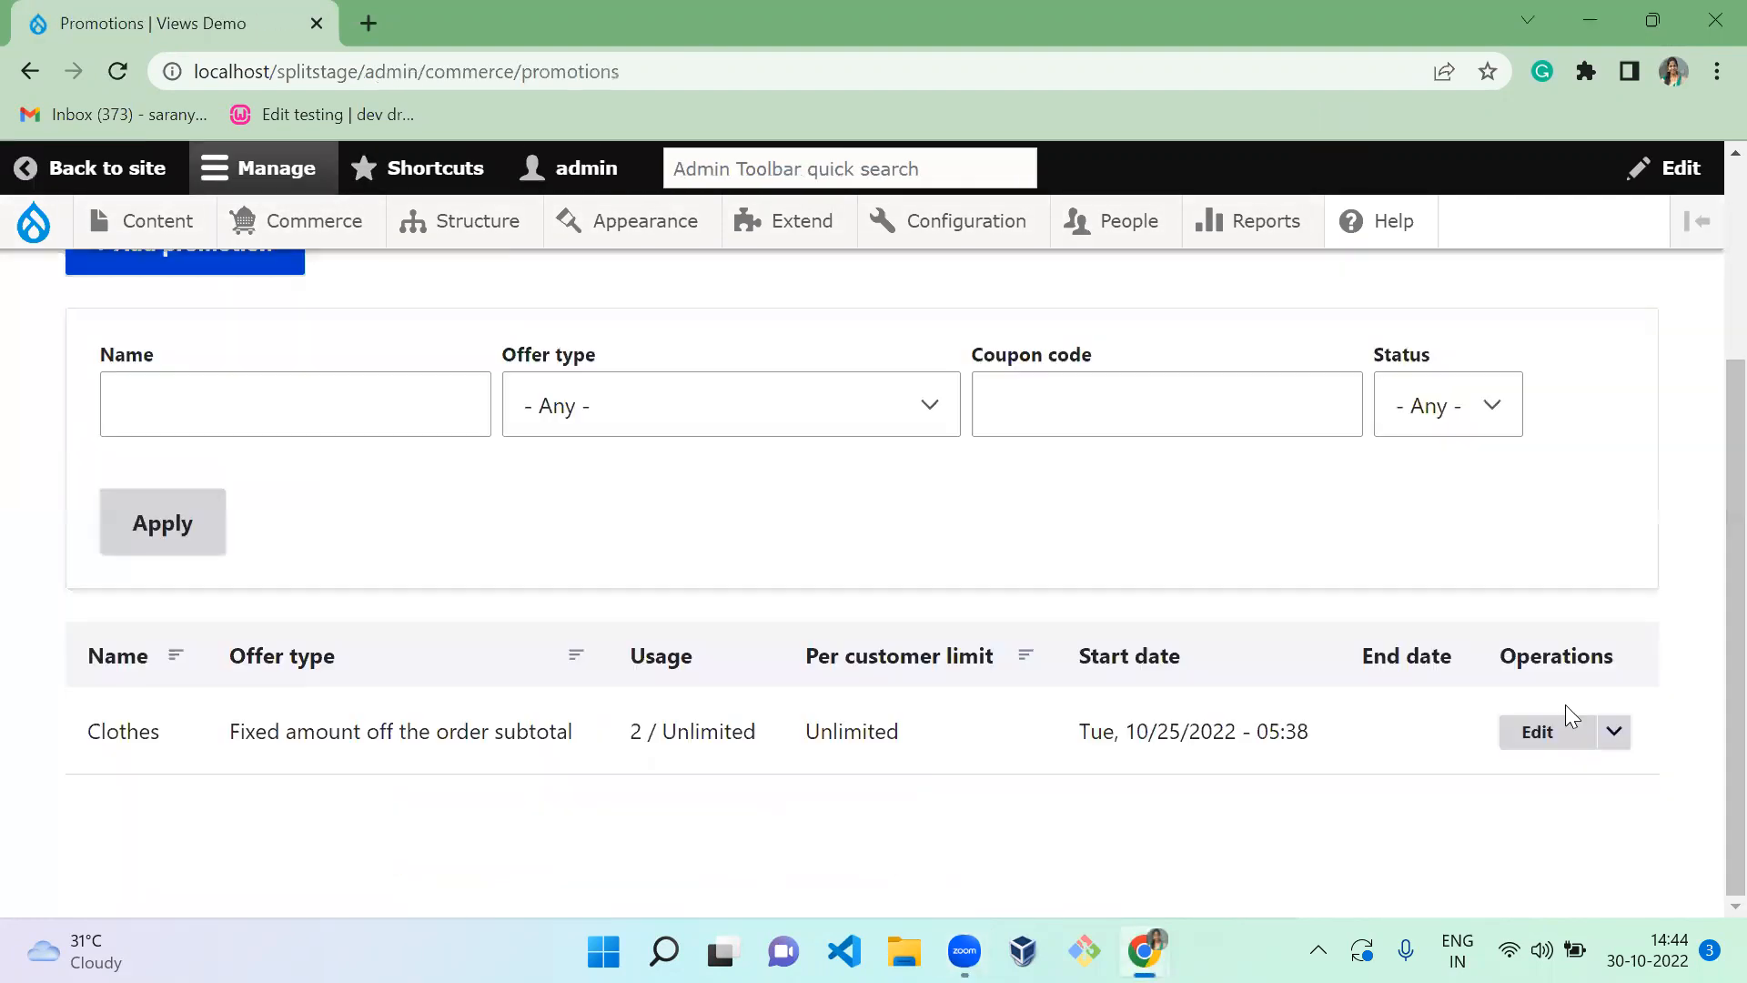
left_click(1585, 728)
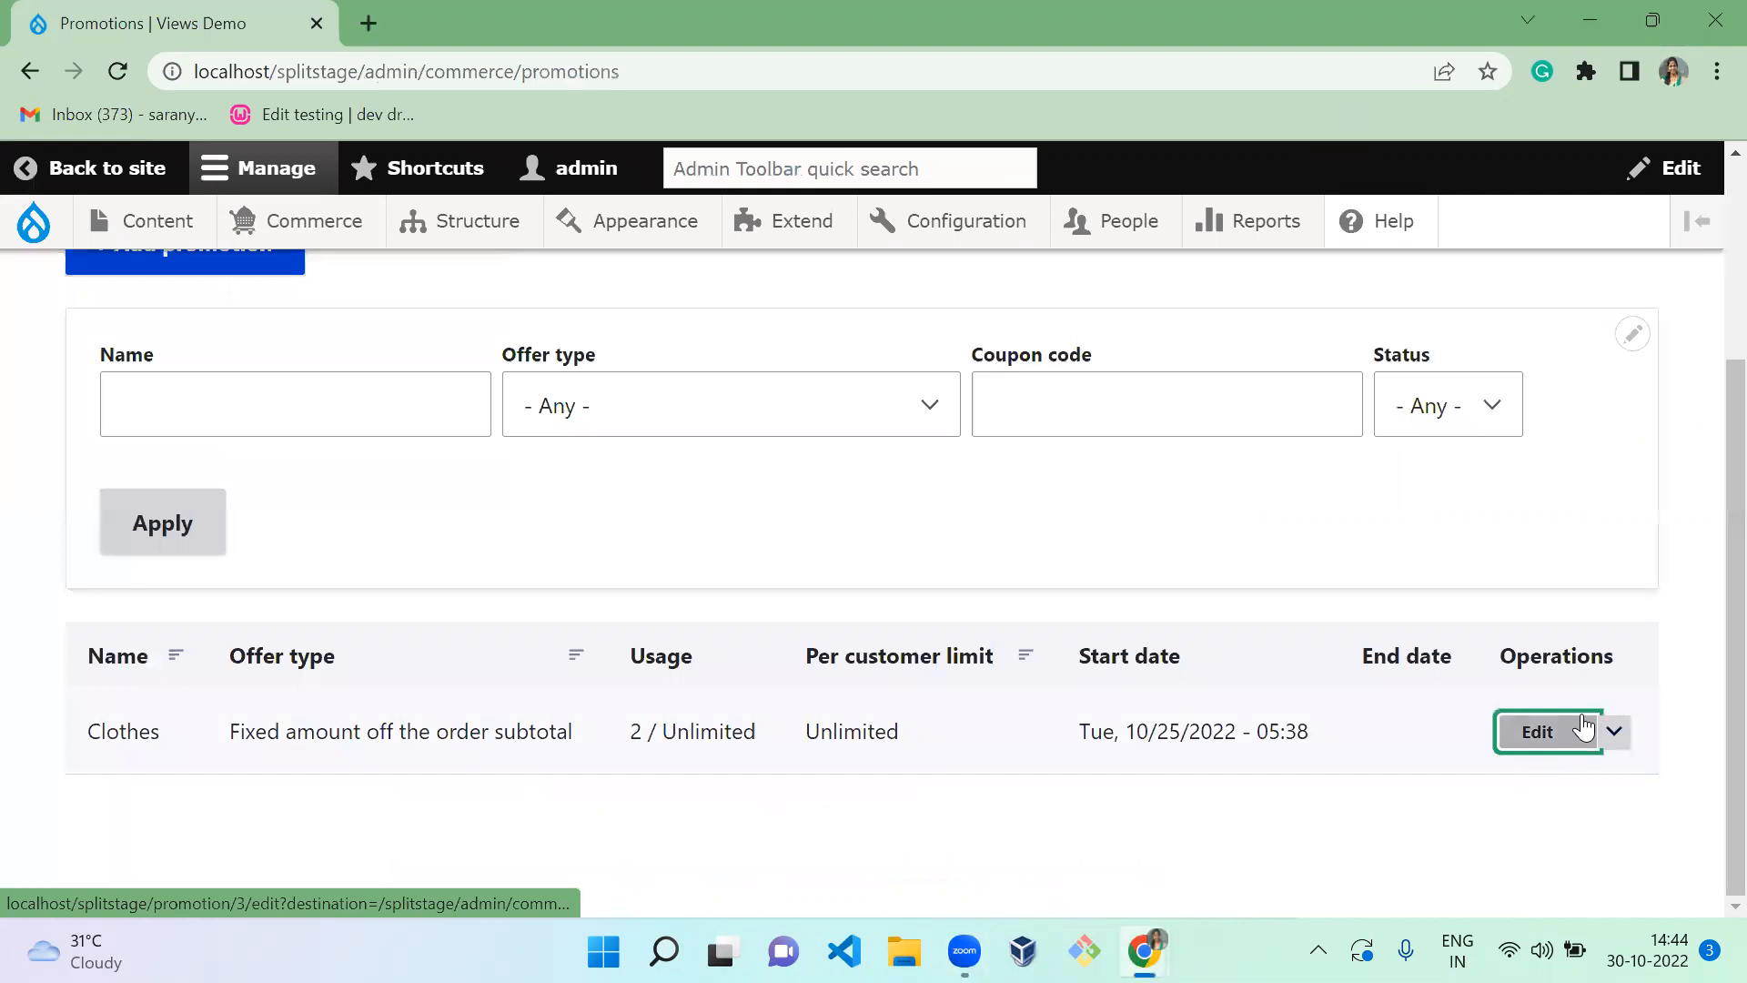
scroll(1703, 495, "down", 7)
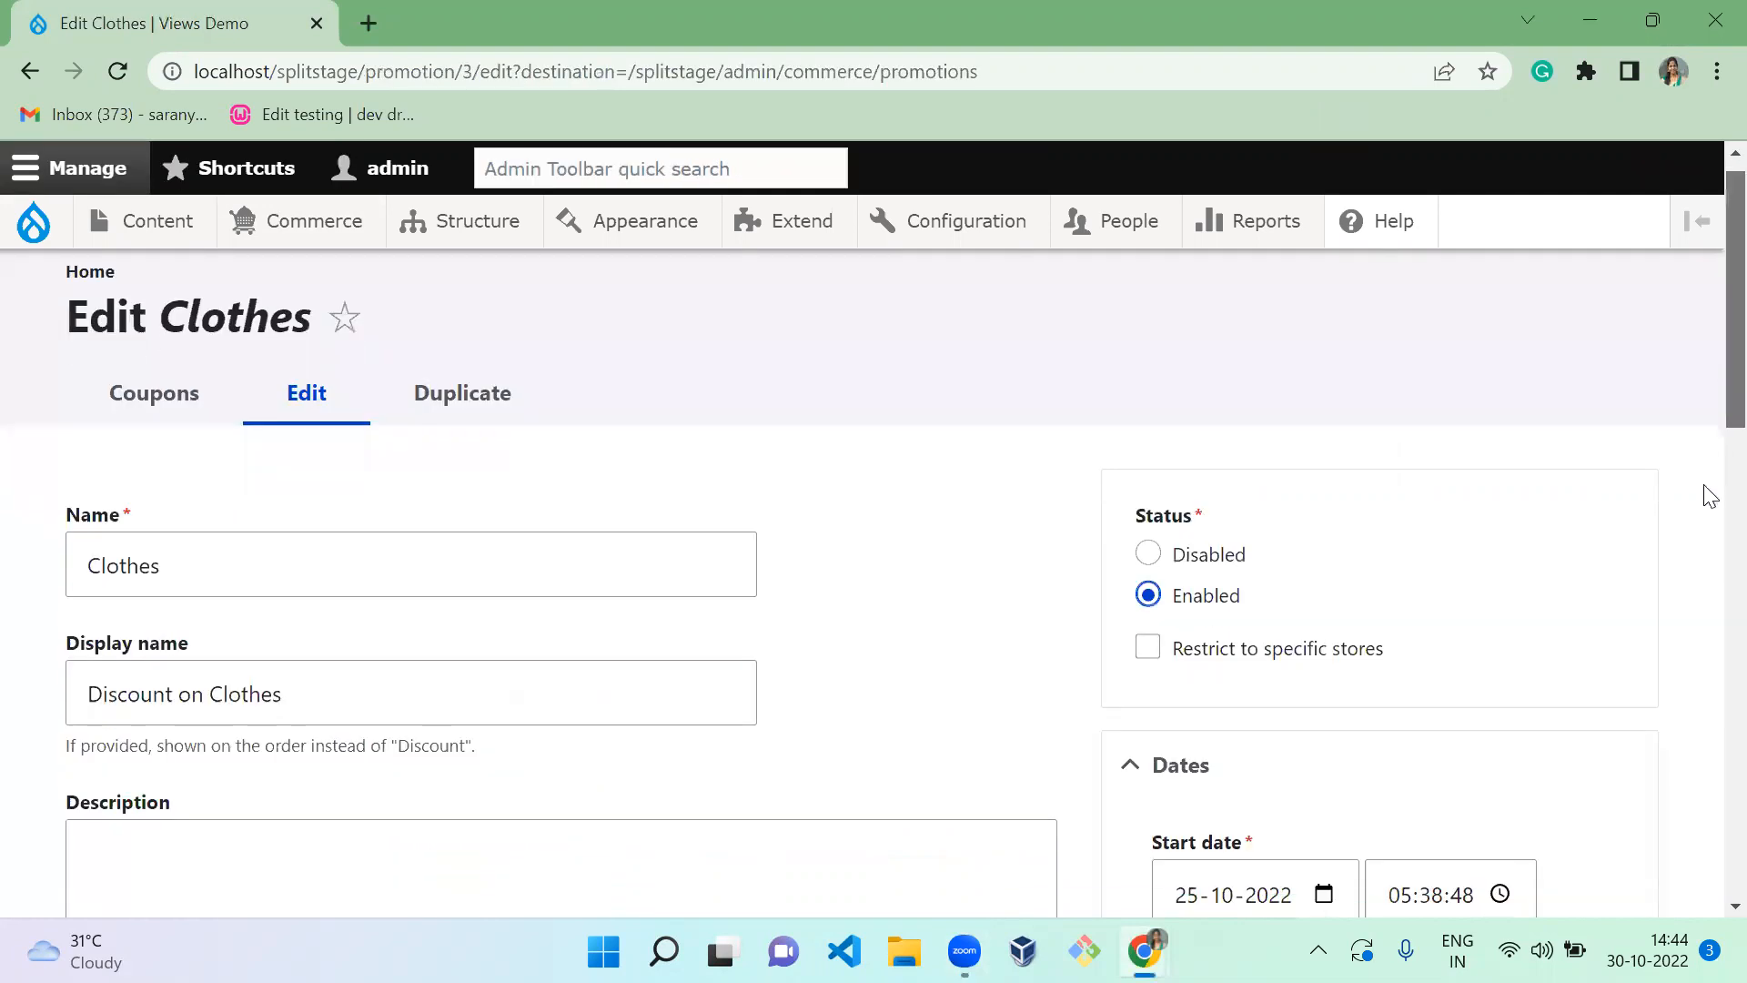
scroll(1706, 628, "down", 2)
scroll(1704, 582, "up", 3)
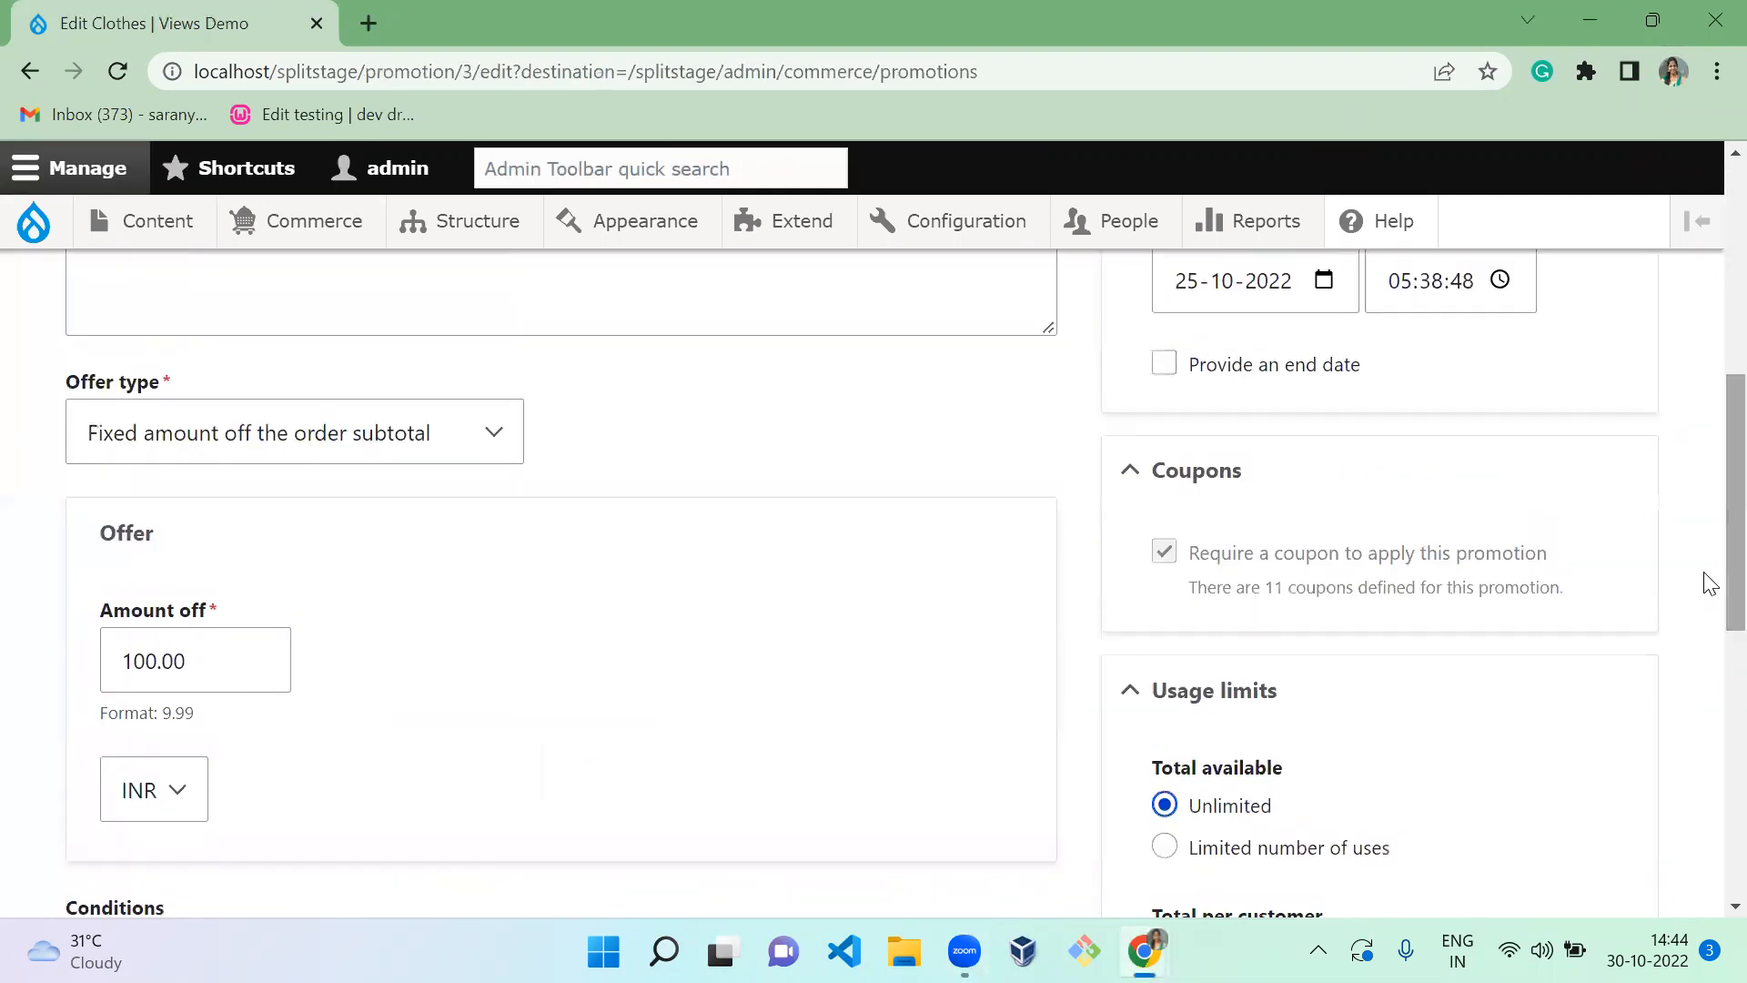
Switch the Clothes promotion's offer type to Combination offer
left_click(307, 446)
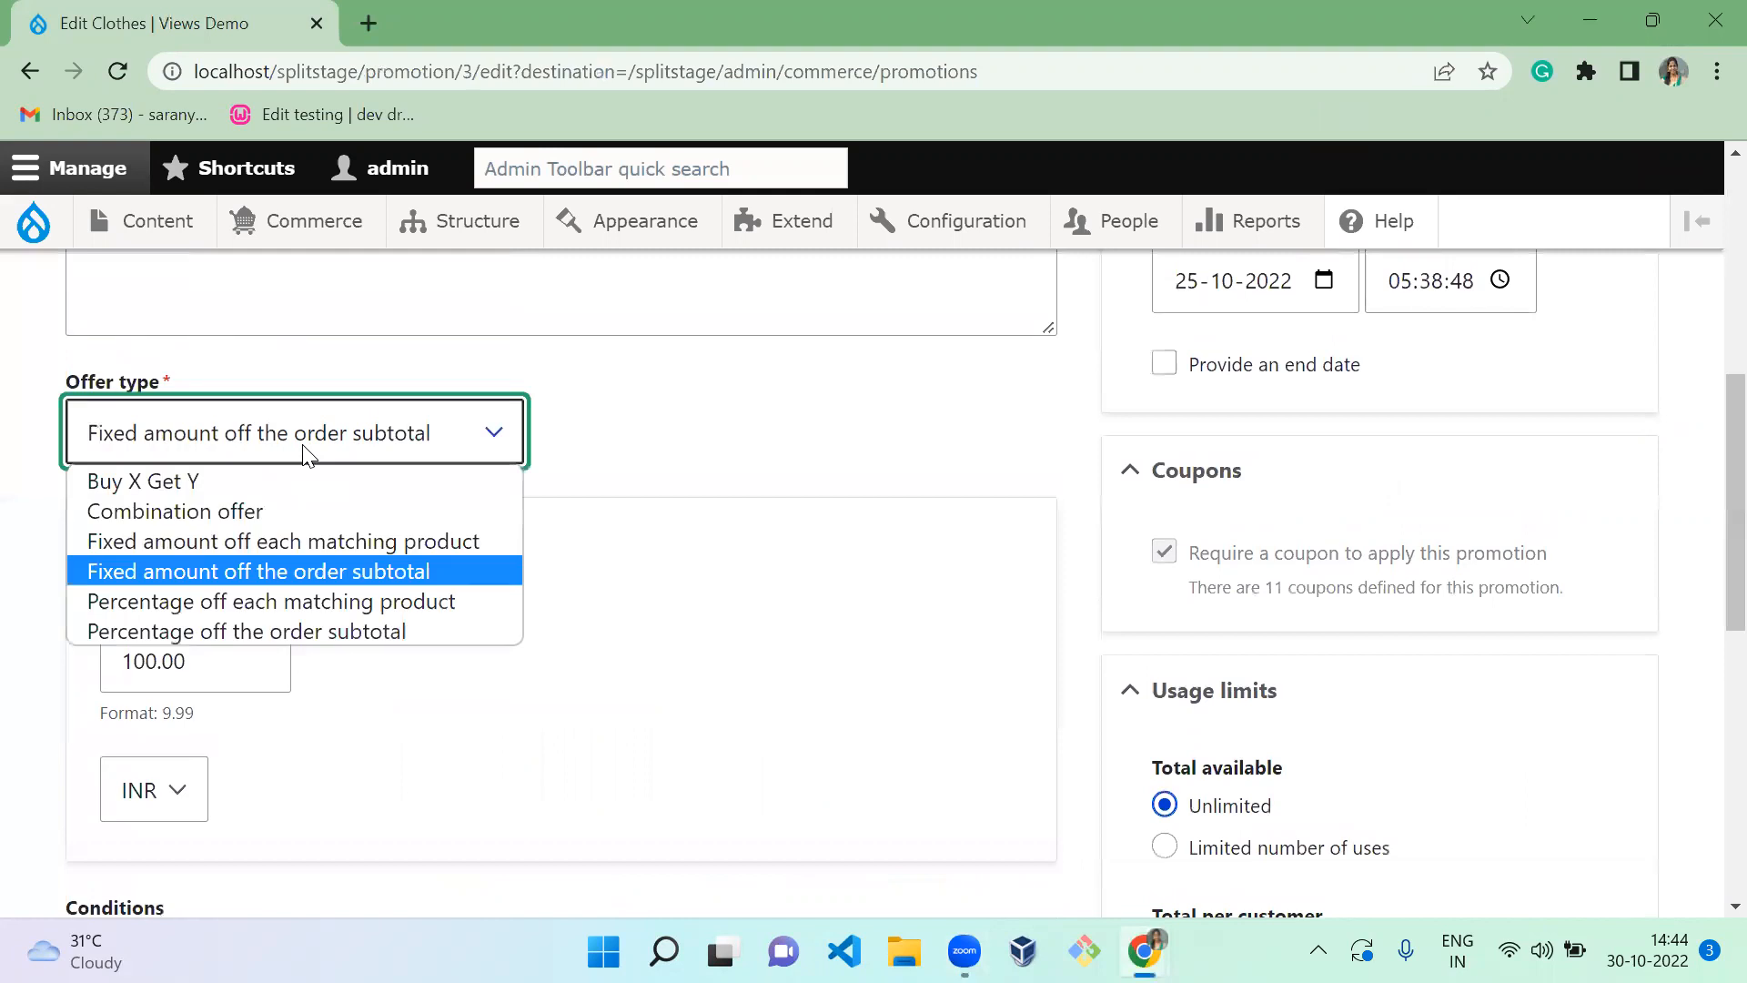
left_click(289, 511)
left_click(351, 584)
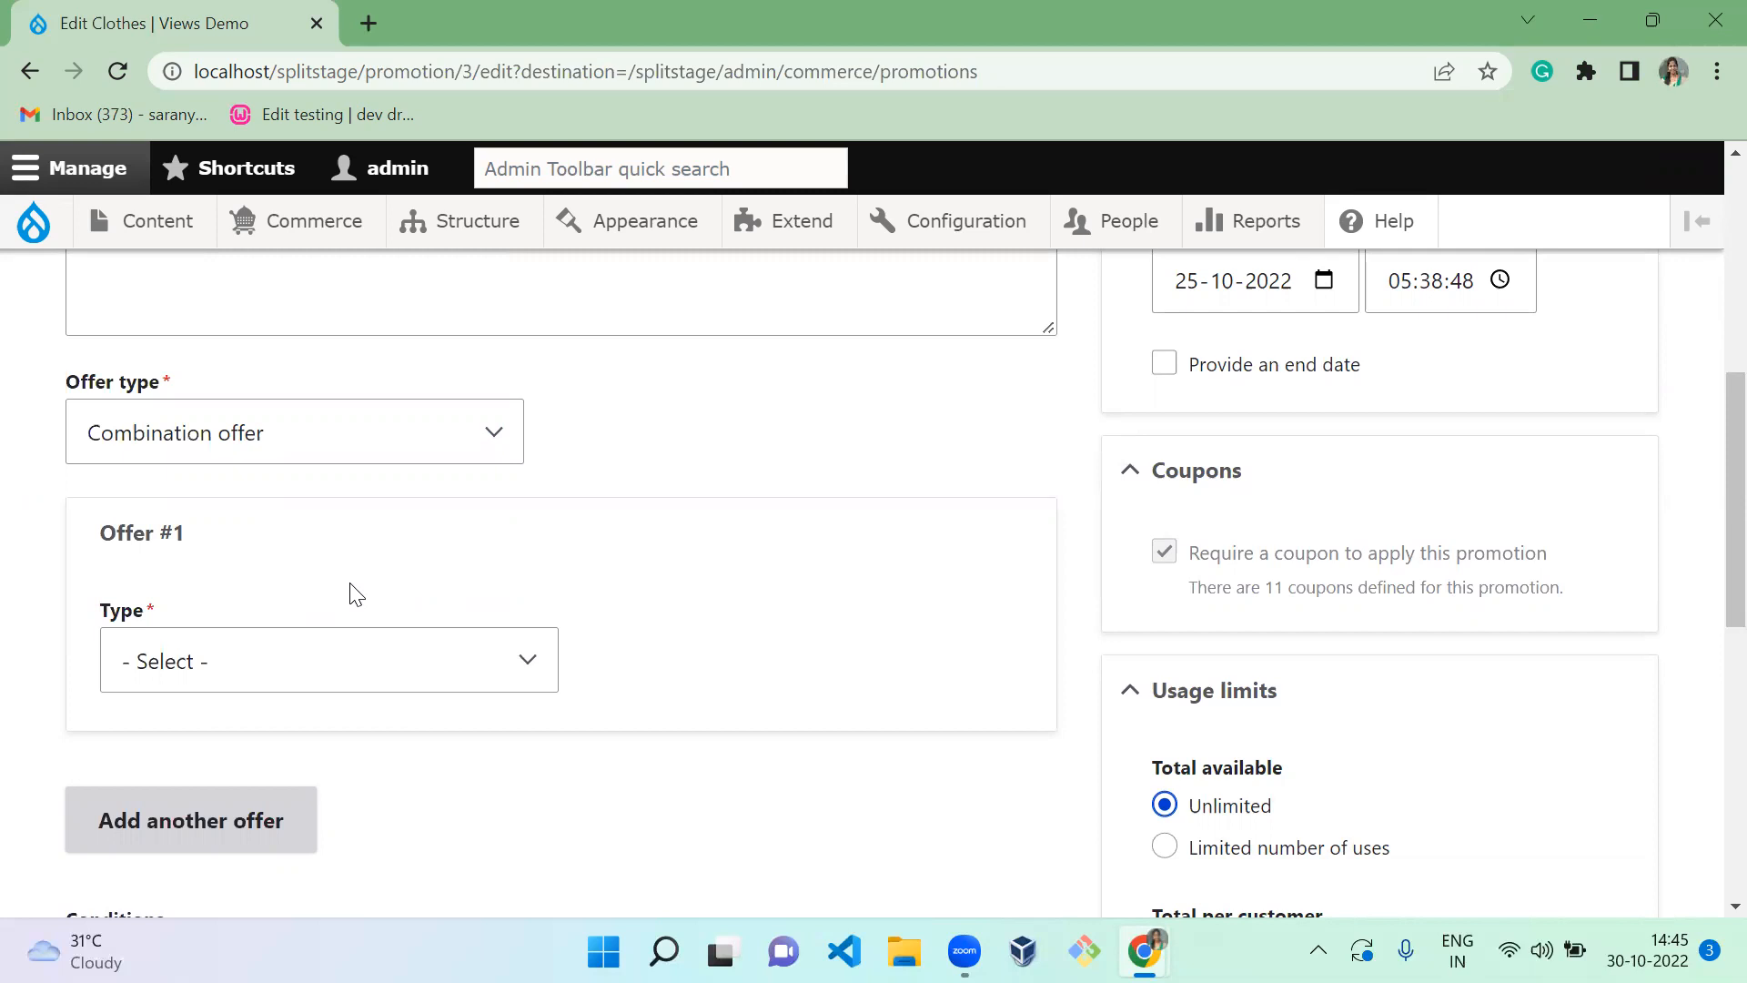
Make Offer #1 a fixed 50 INR off each matching product
right_click(339, 675)
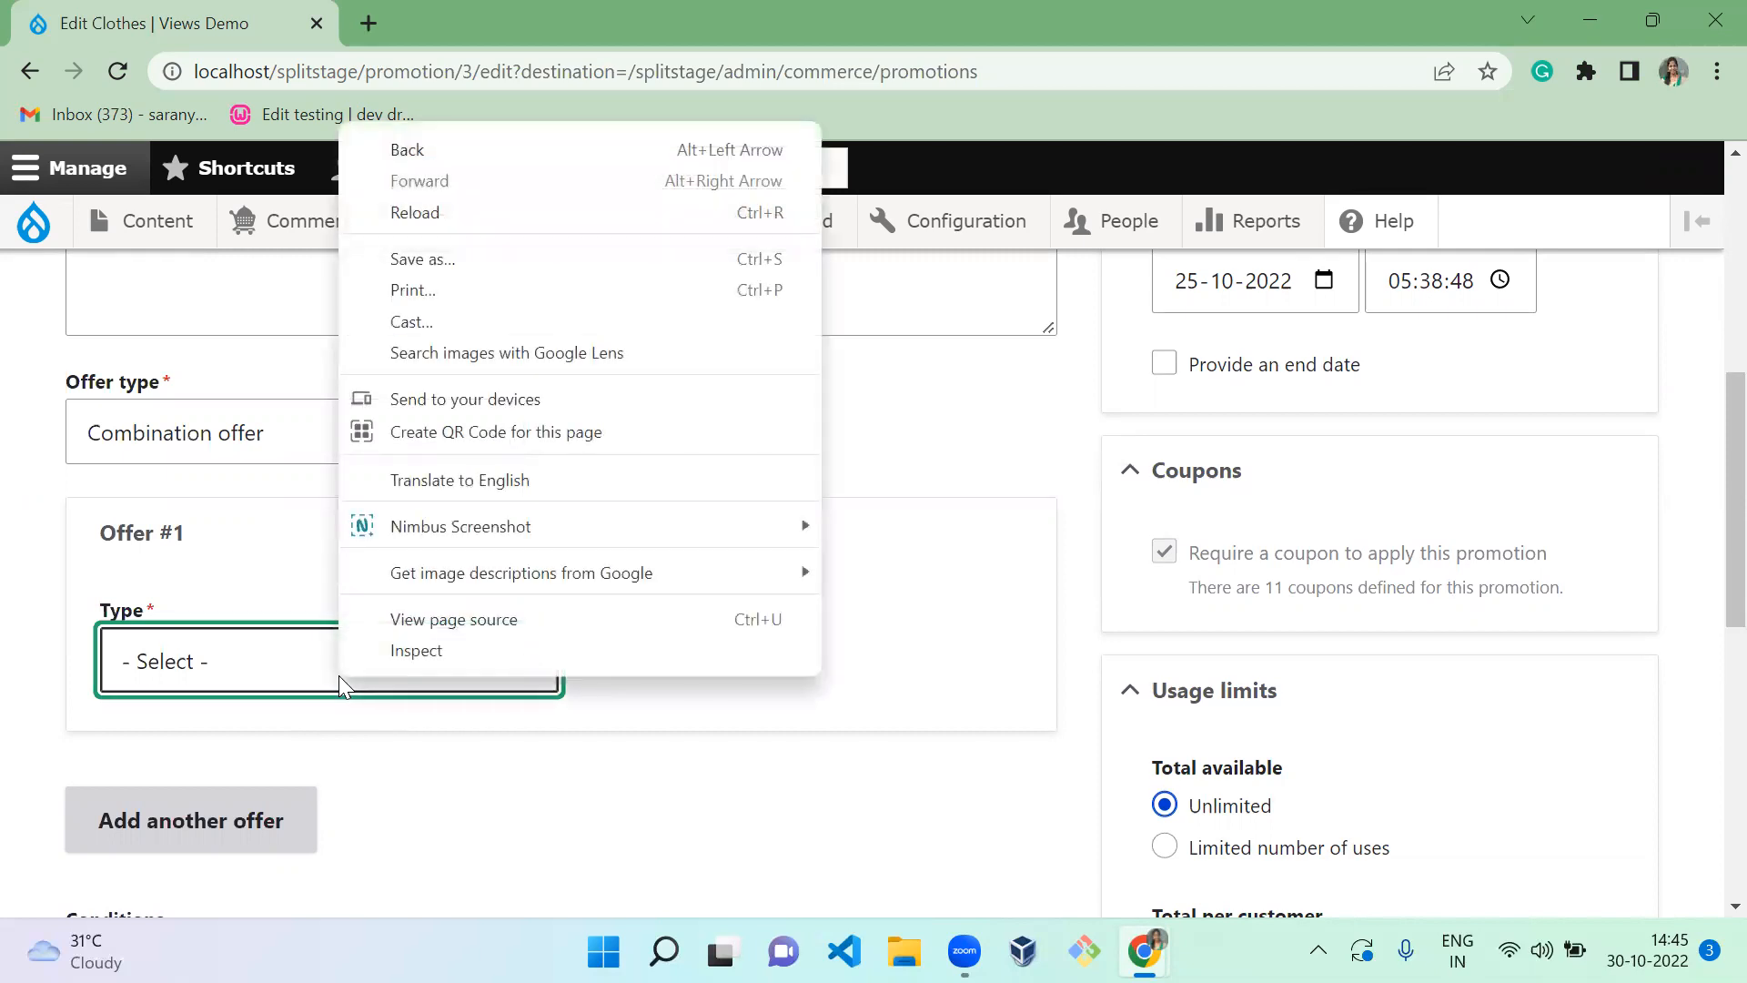
left_click(201, 657)
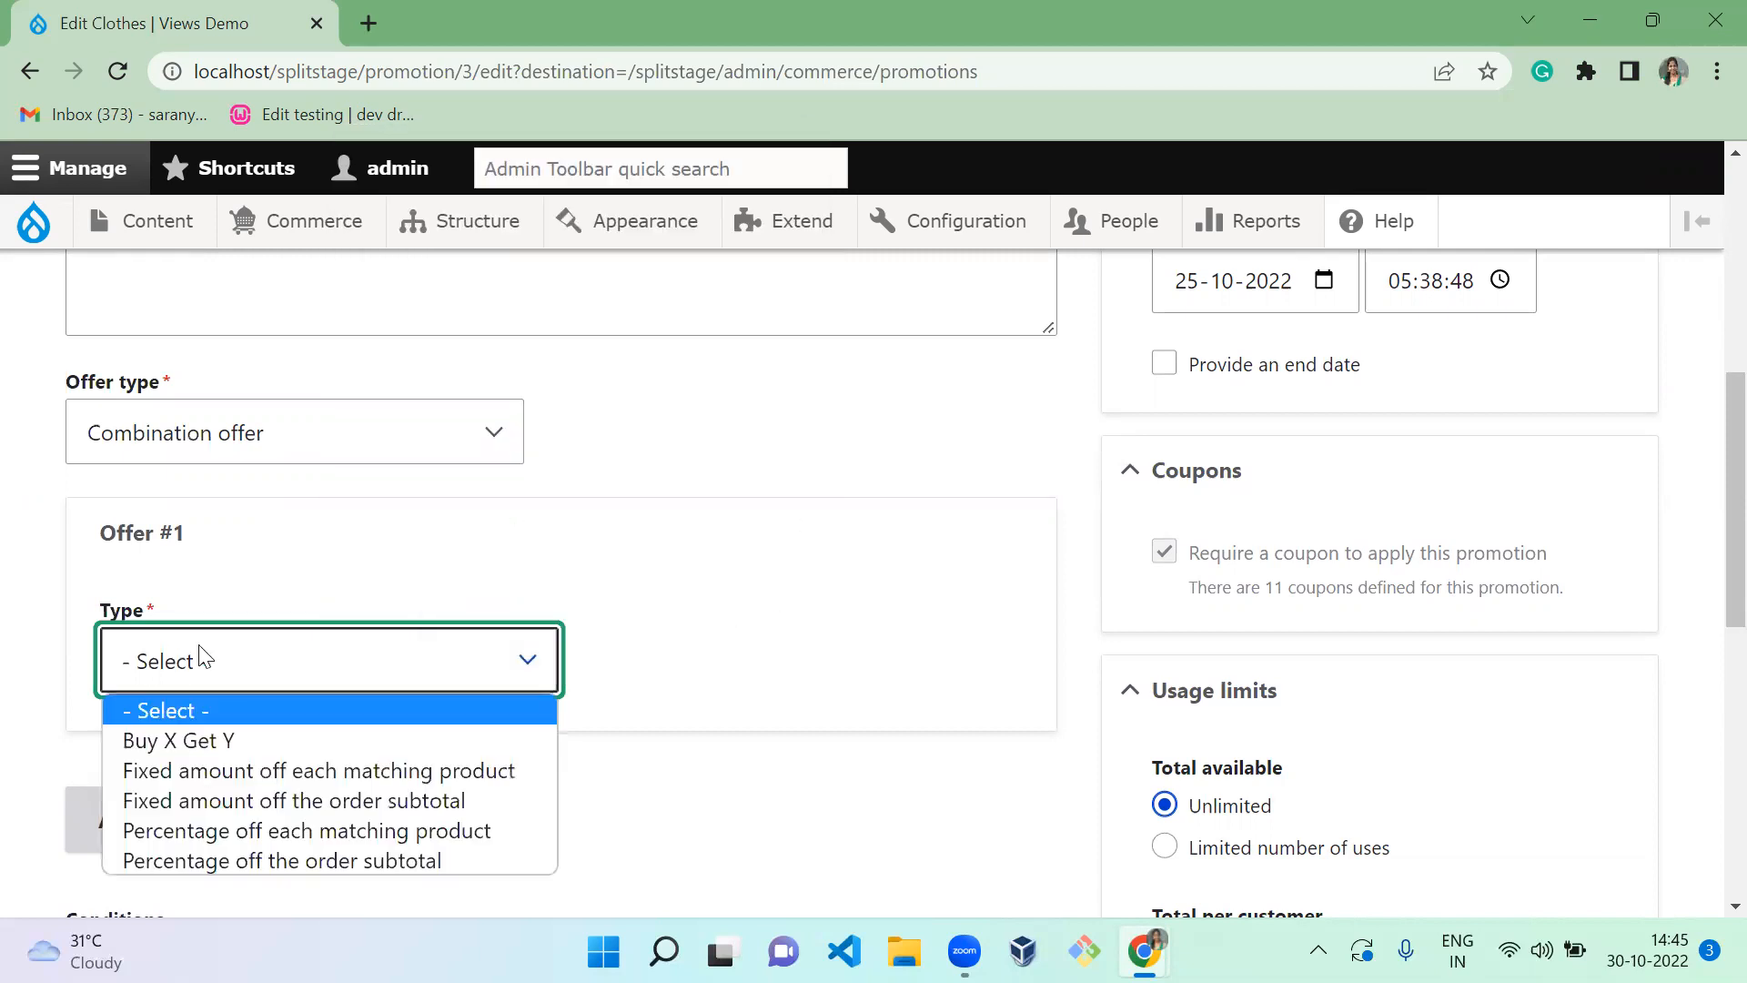
left_click(241, 801)
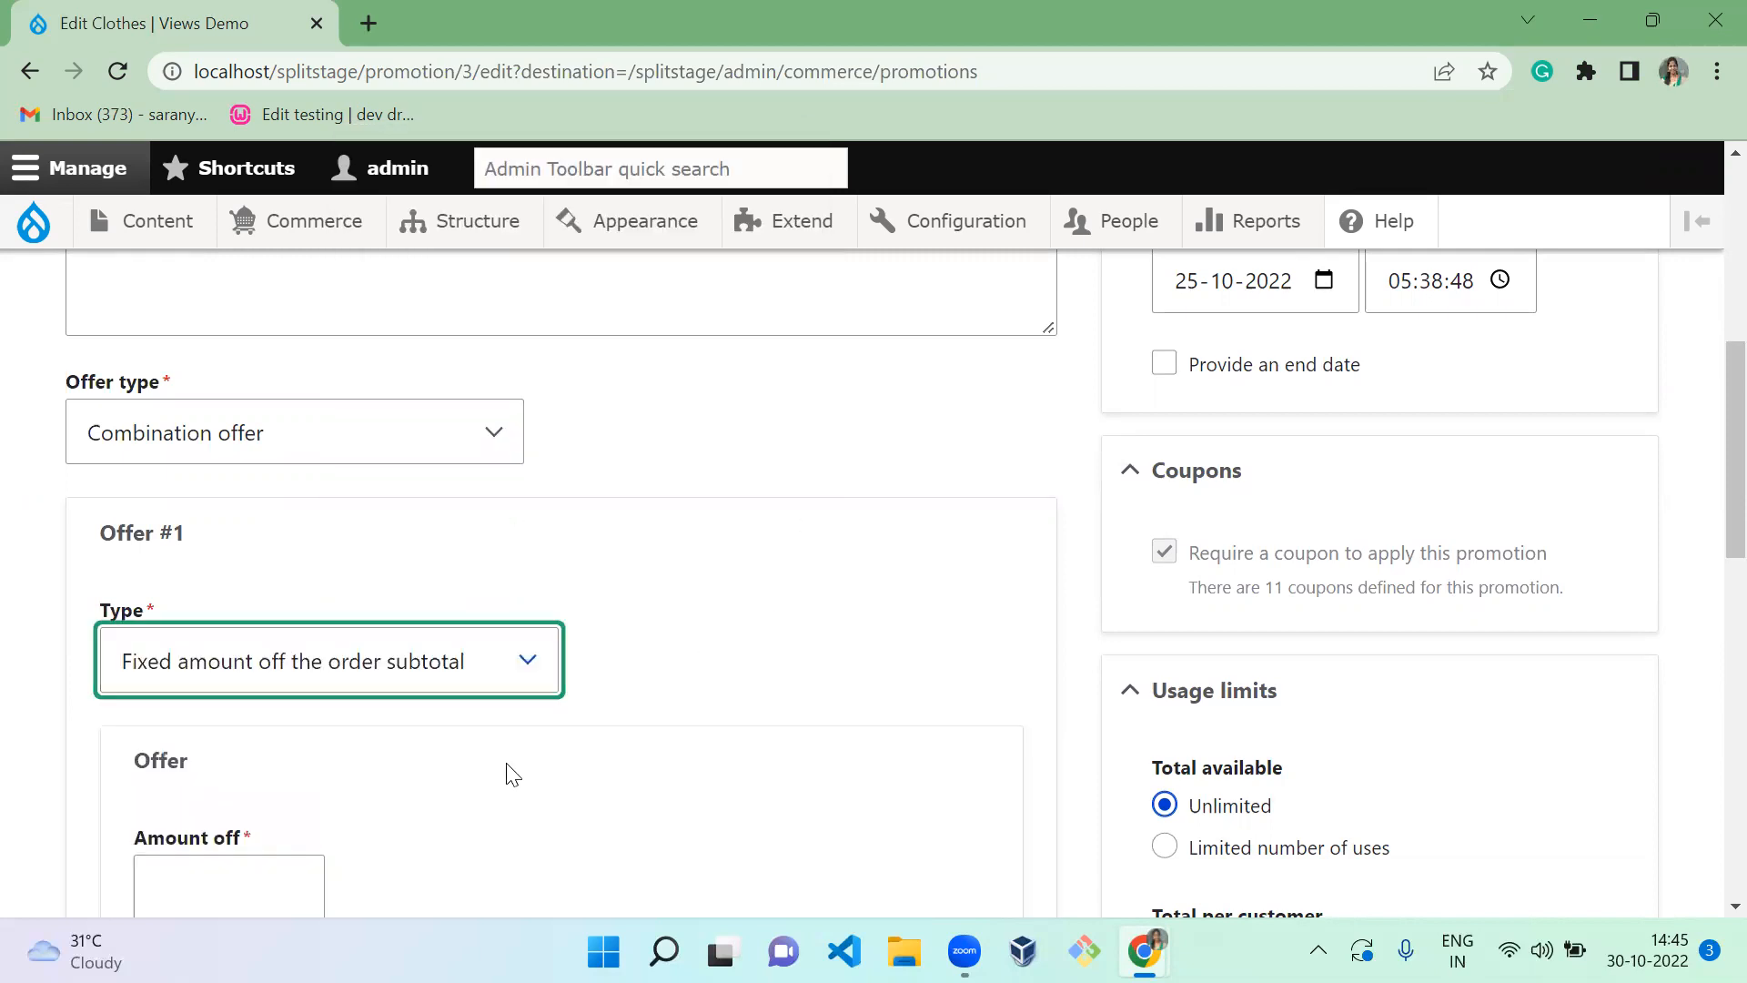
scroll(512, 774, "down", 2)
scroll(512, 775, "down", 3)
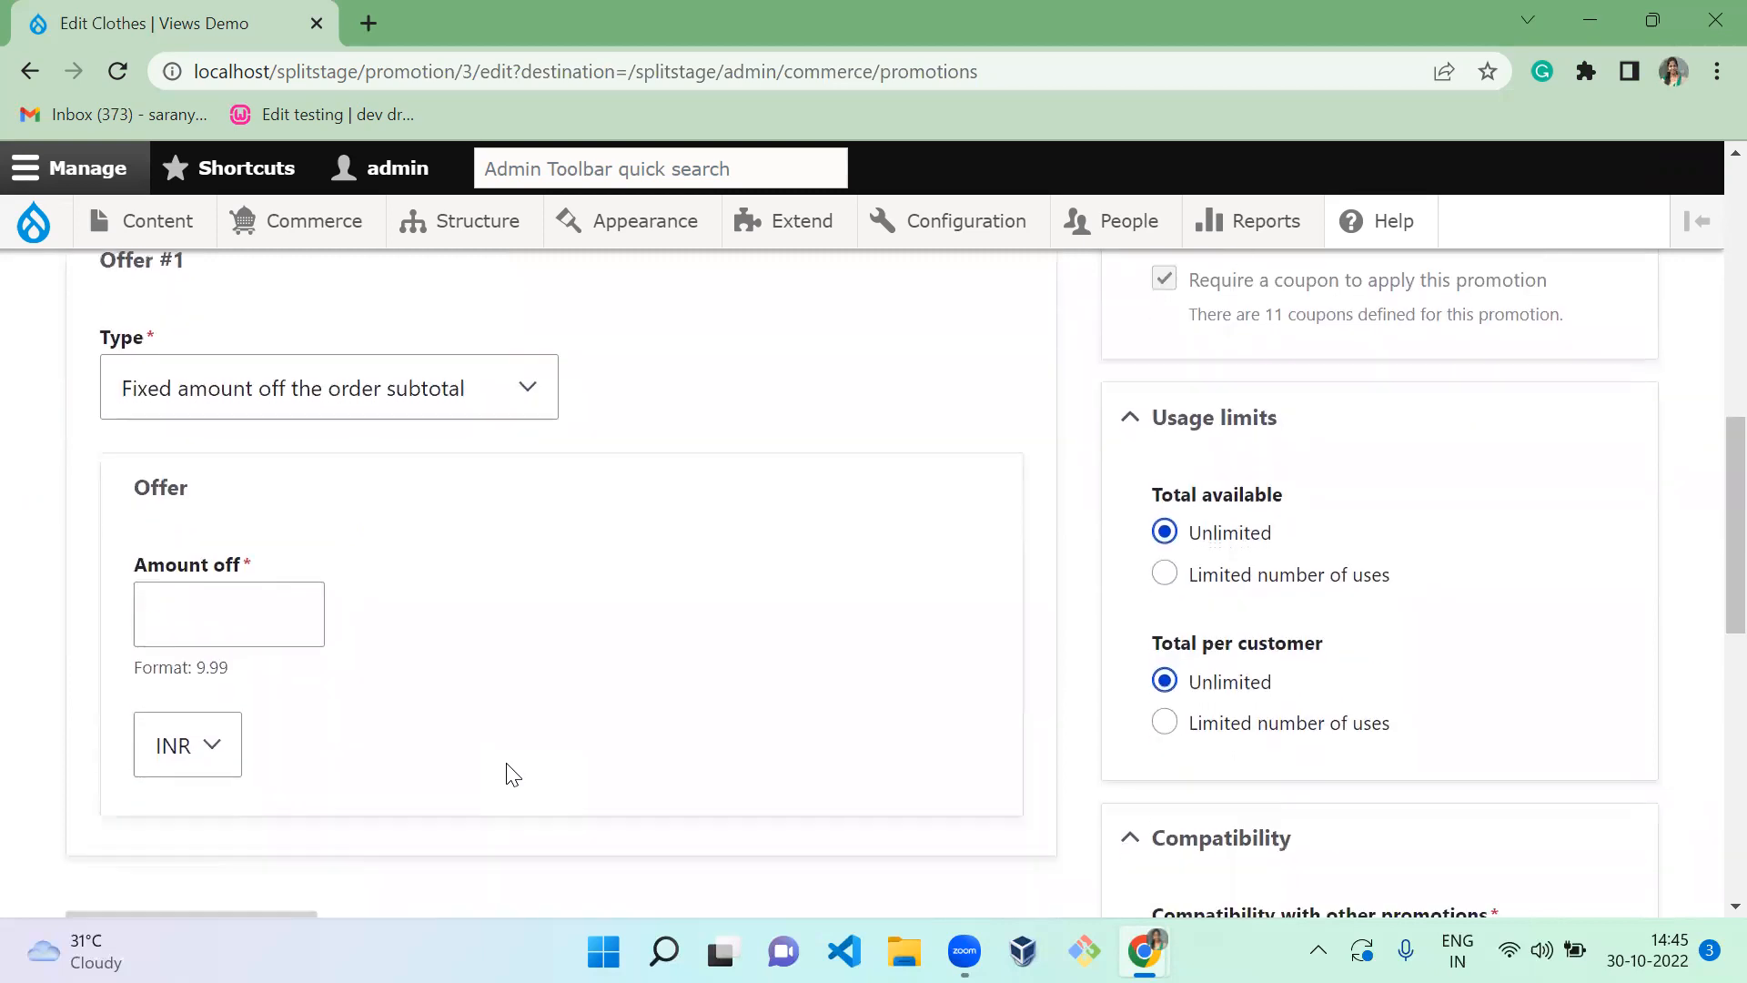
left_click(414, 352)
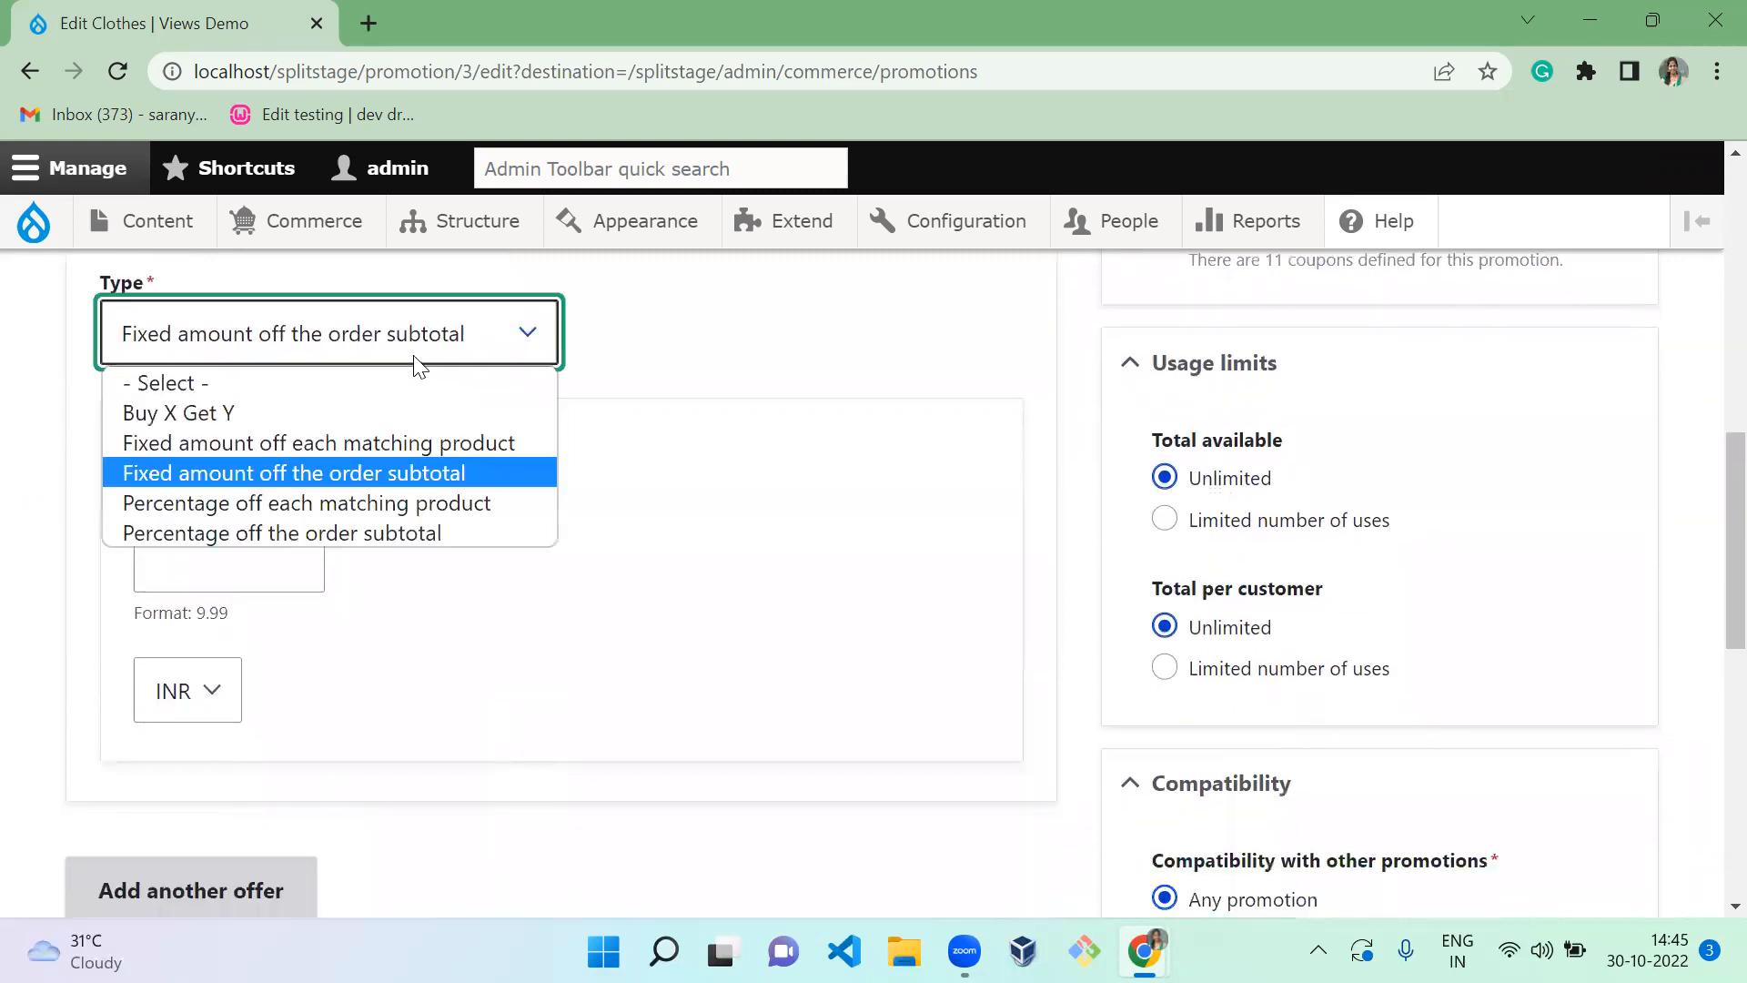
left_click(404, 442)
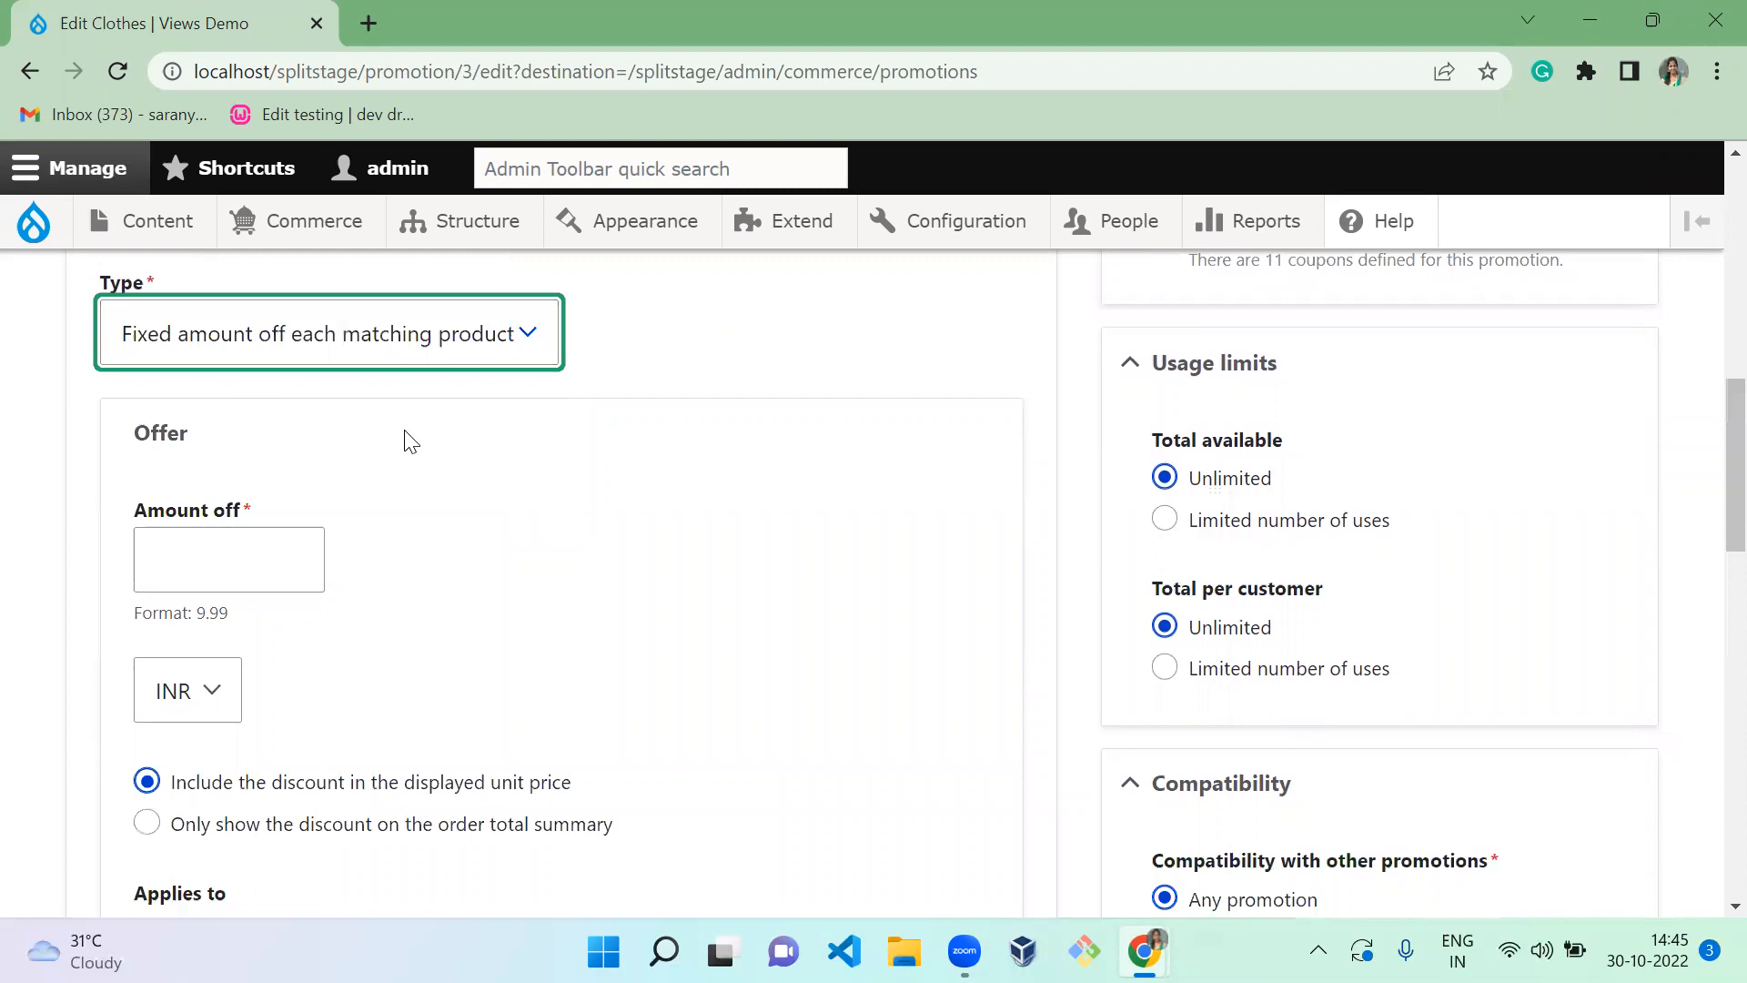
left_click(274, 547)
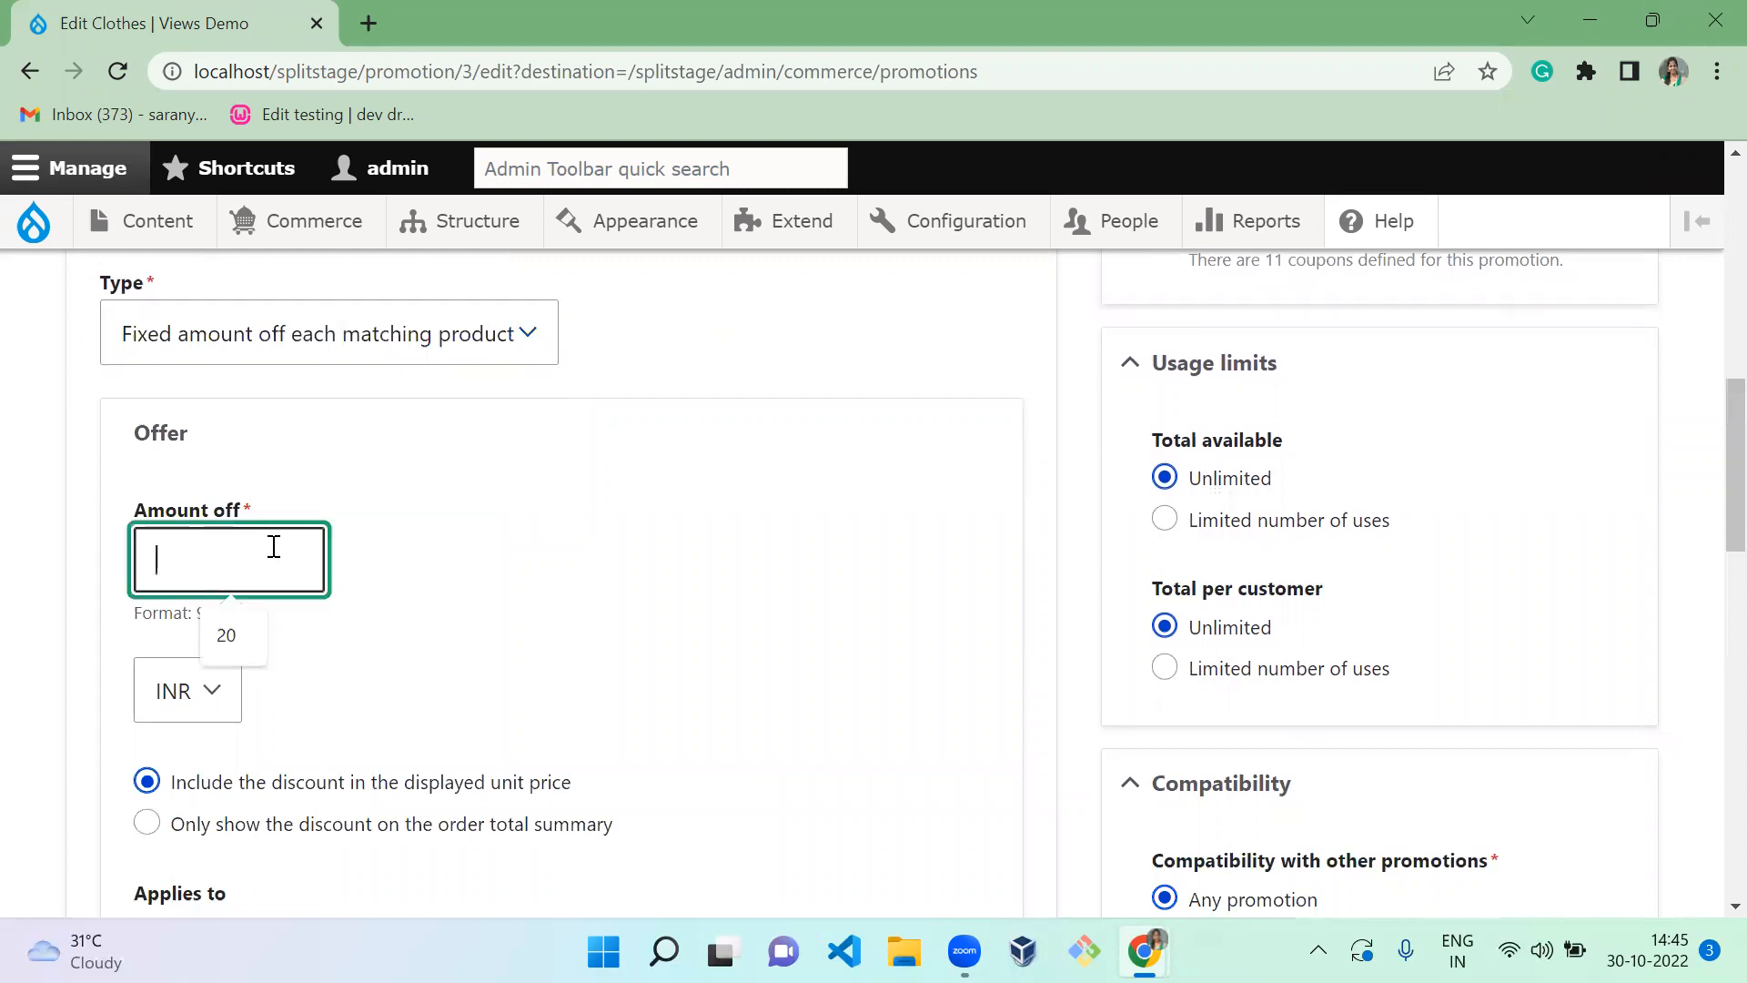
type("50")
left_click(713, 527)
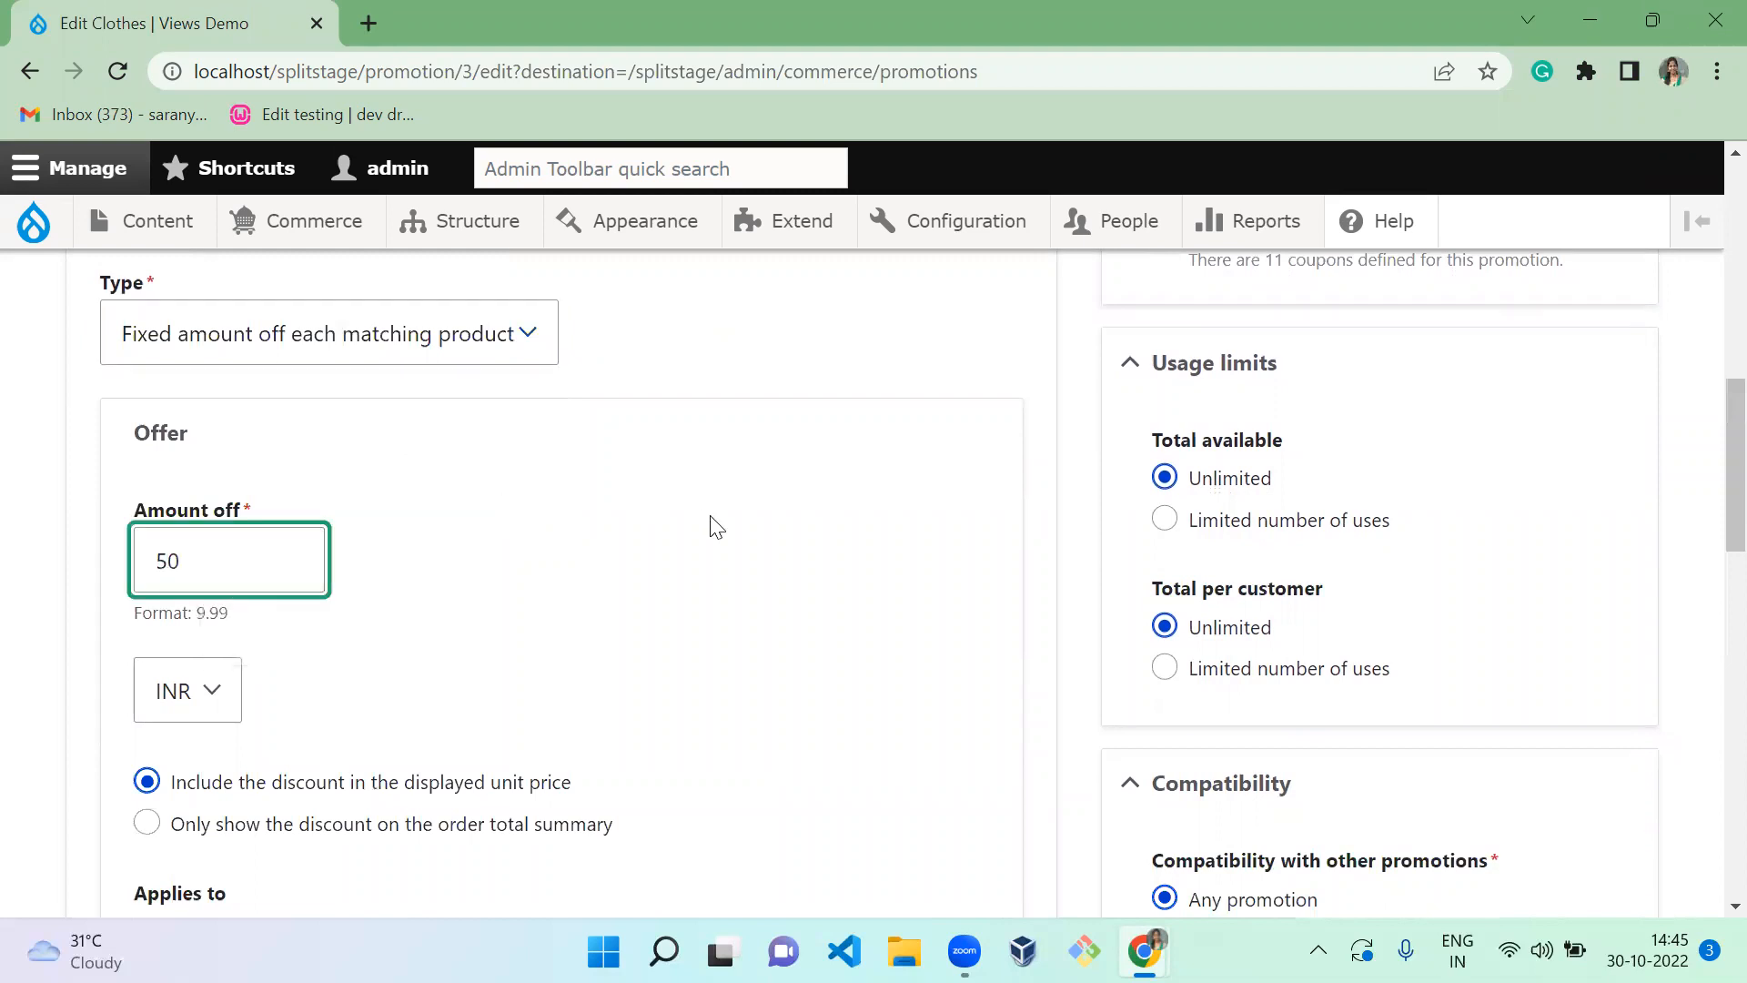
Restrict Offer #1 to the Clothes product type and add a second offer slot
scroll(718, 527, "down", 1)
scroll(715, 527, "down", 5)
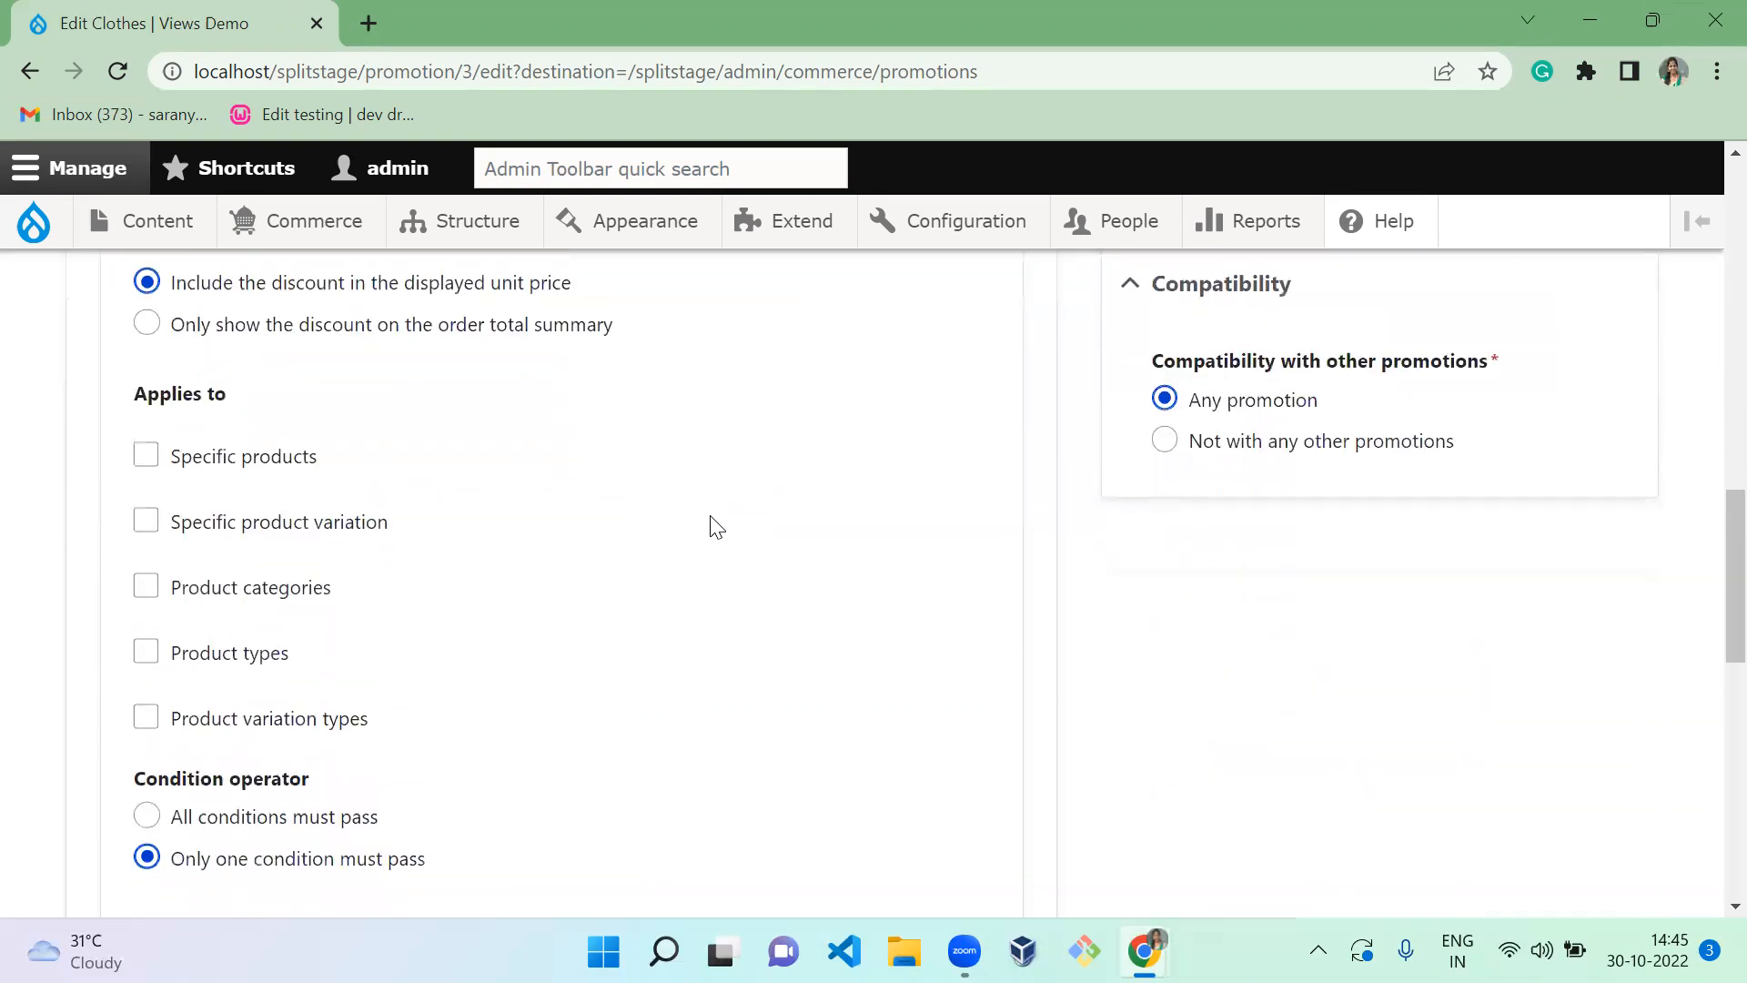
left_click(247, 617)
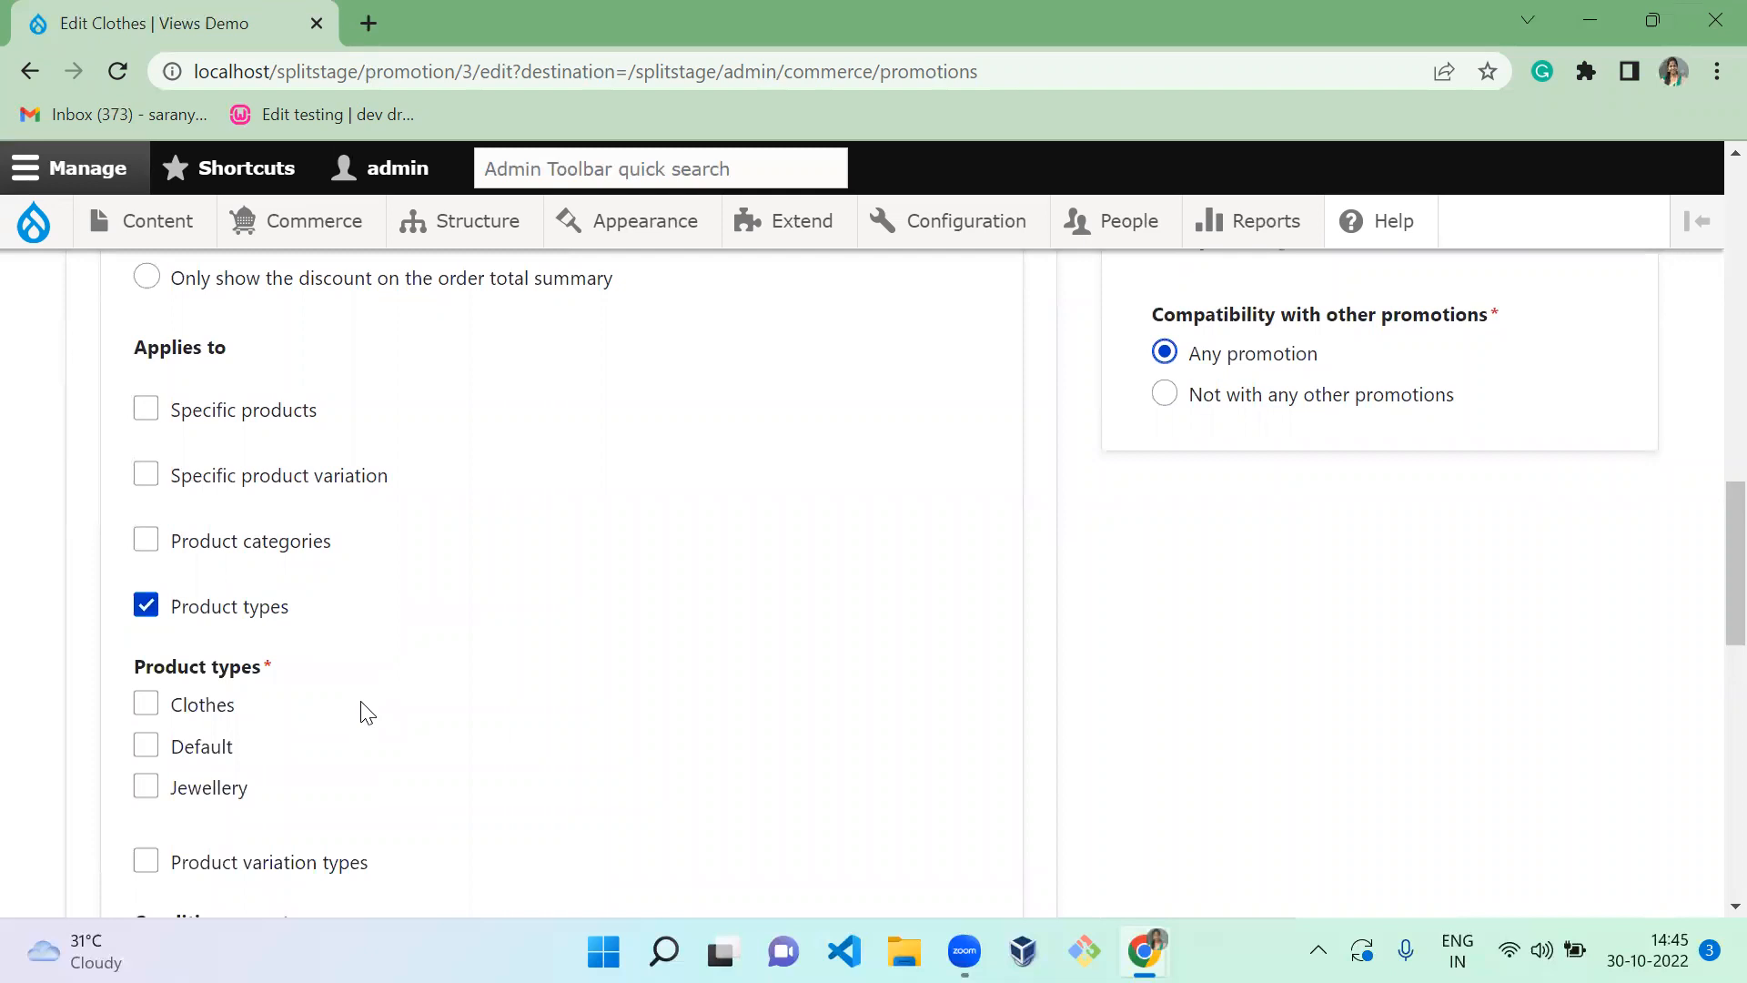
scroll(364, 710, "down", 2)
left_click(208, 544)
scroll(538, 592, "down", 1)
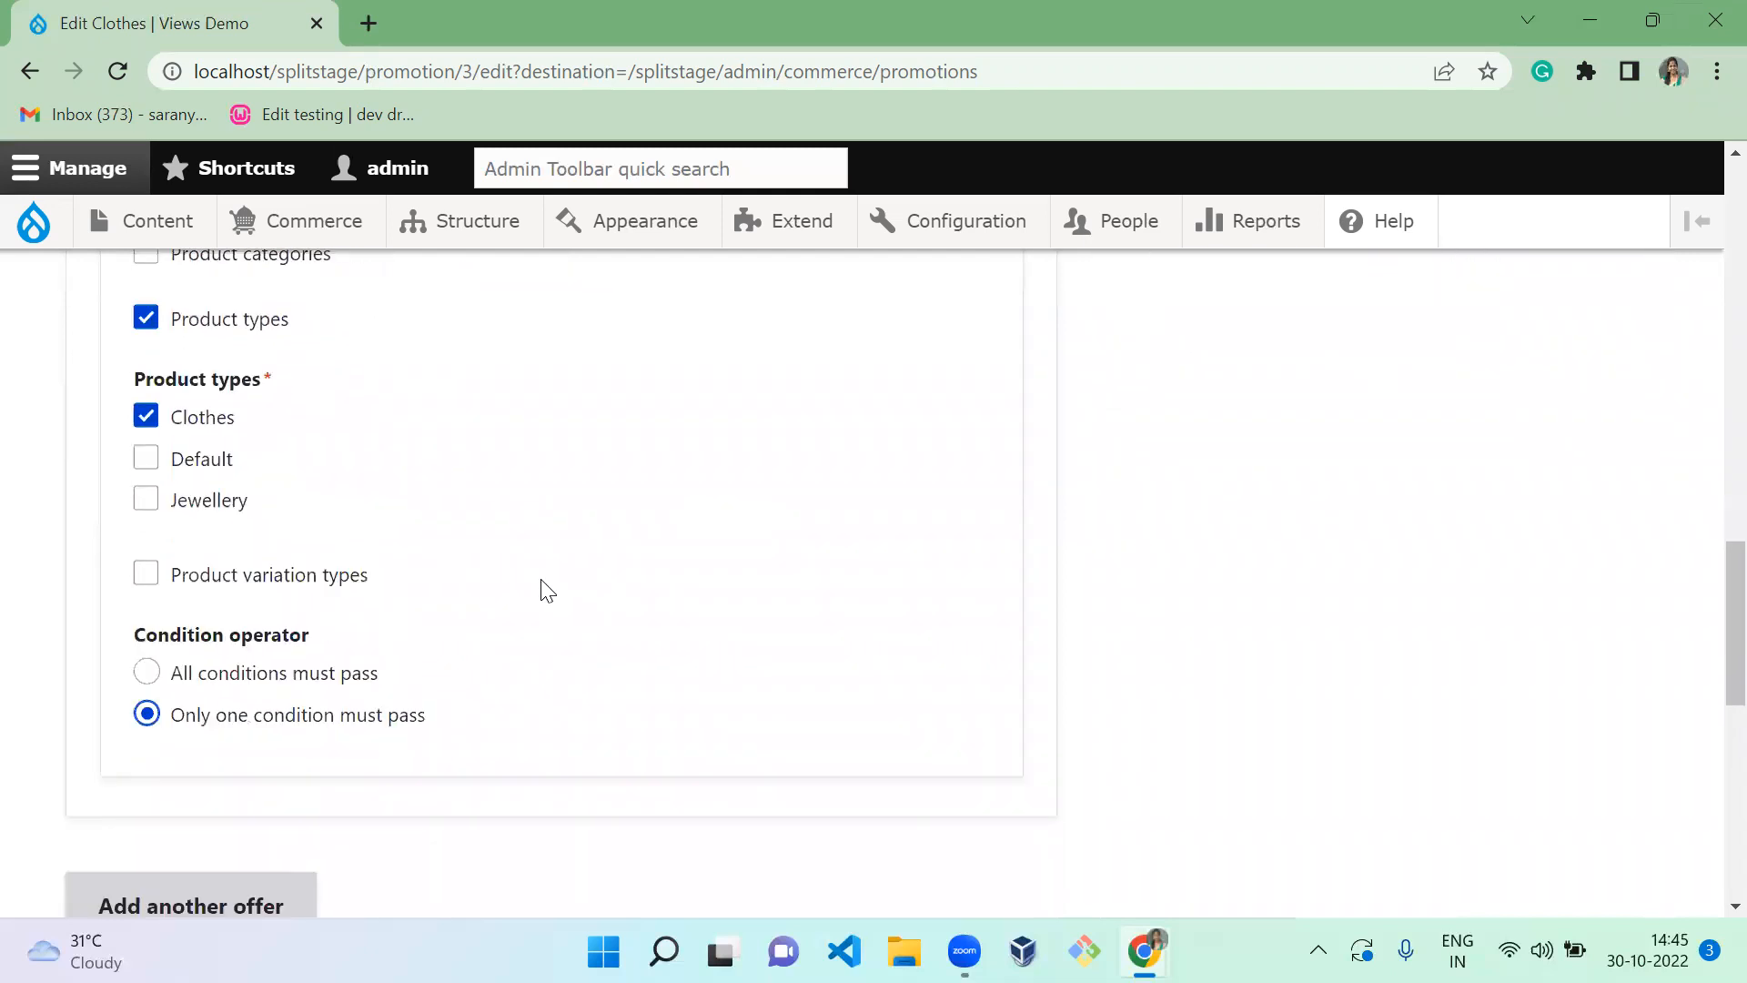
scroll(538, 586, "down", 5)
left_click(256, 372)
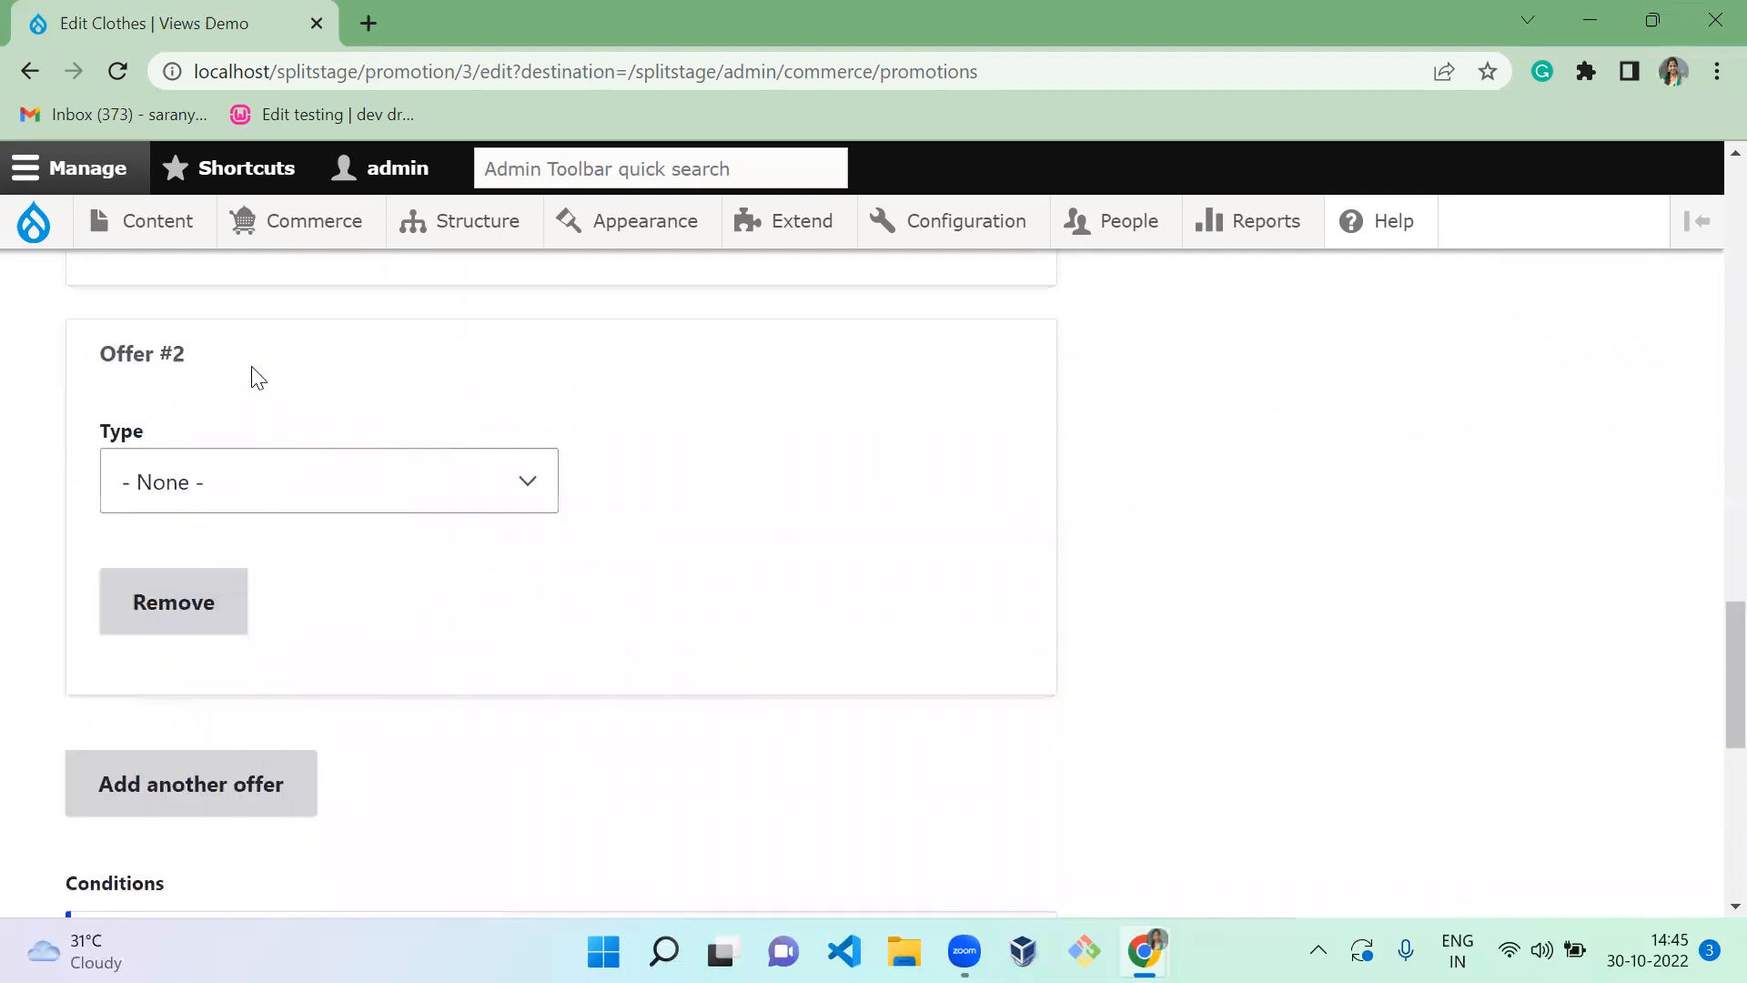
Make Offer #2 a fixed 100 INR off each matching product
left_click(269, 477)
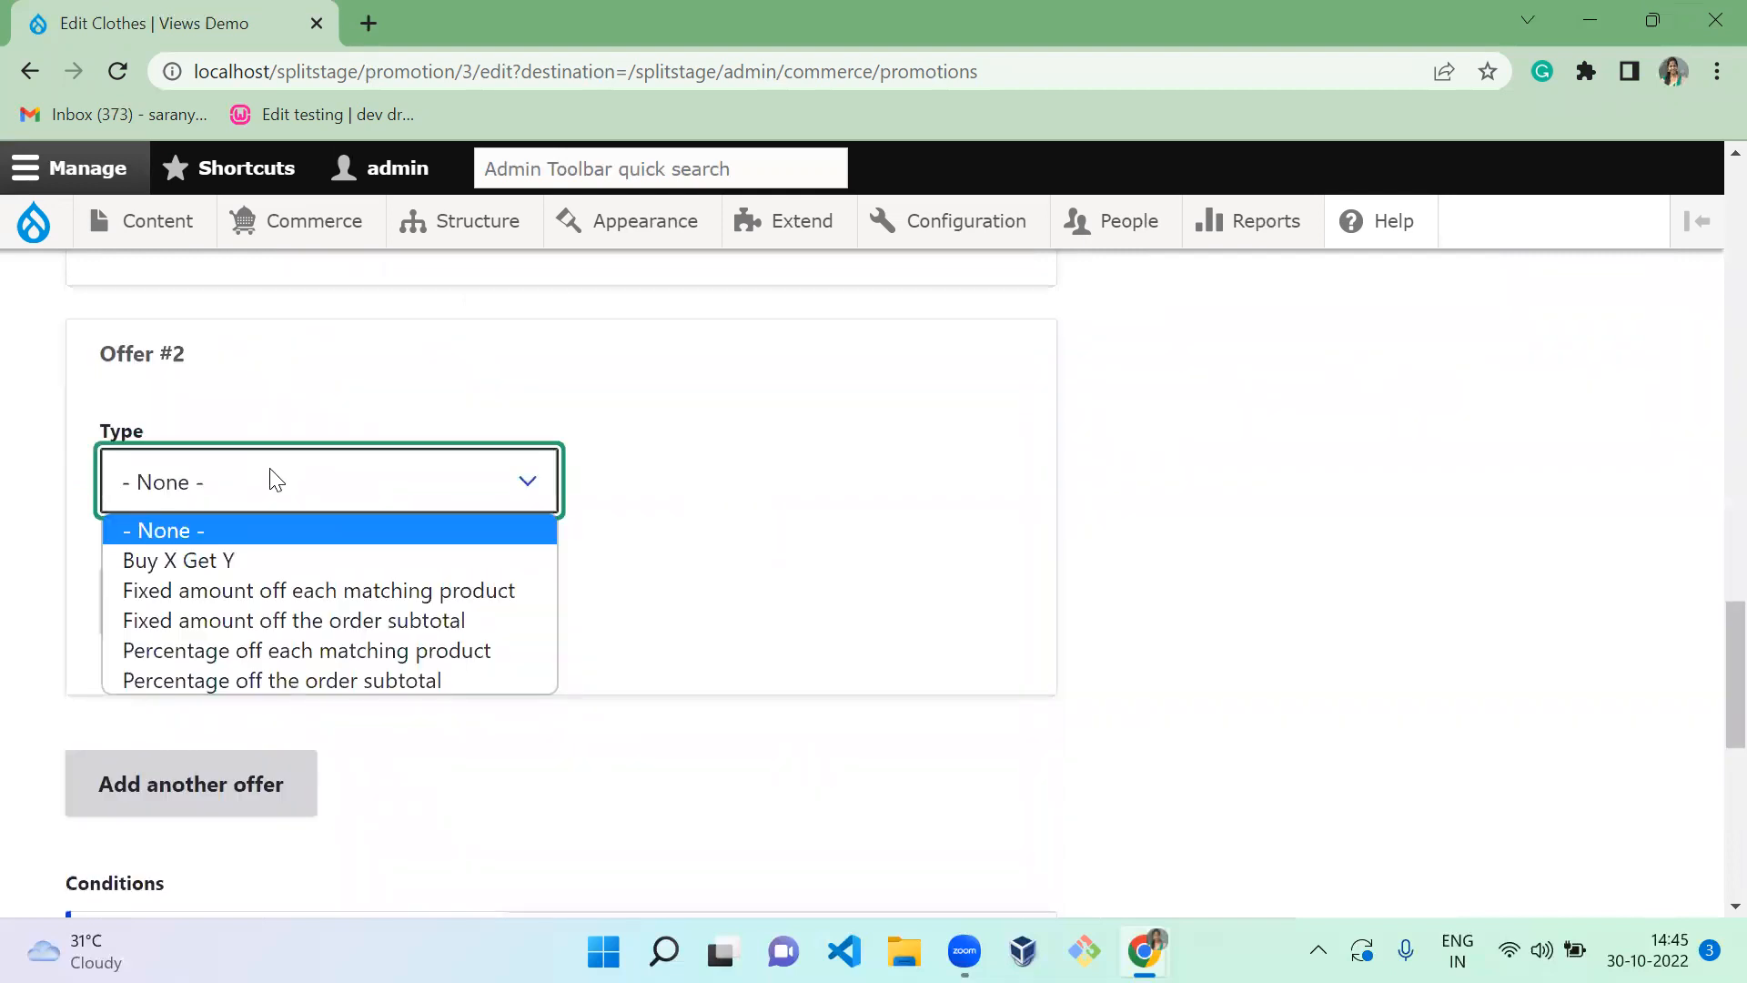
left_click(271, 591)
left_click(220, 715)
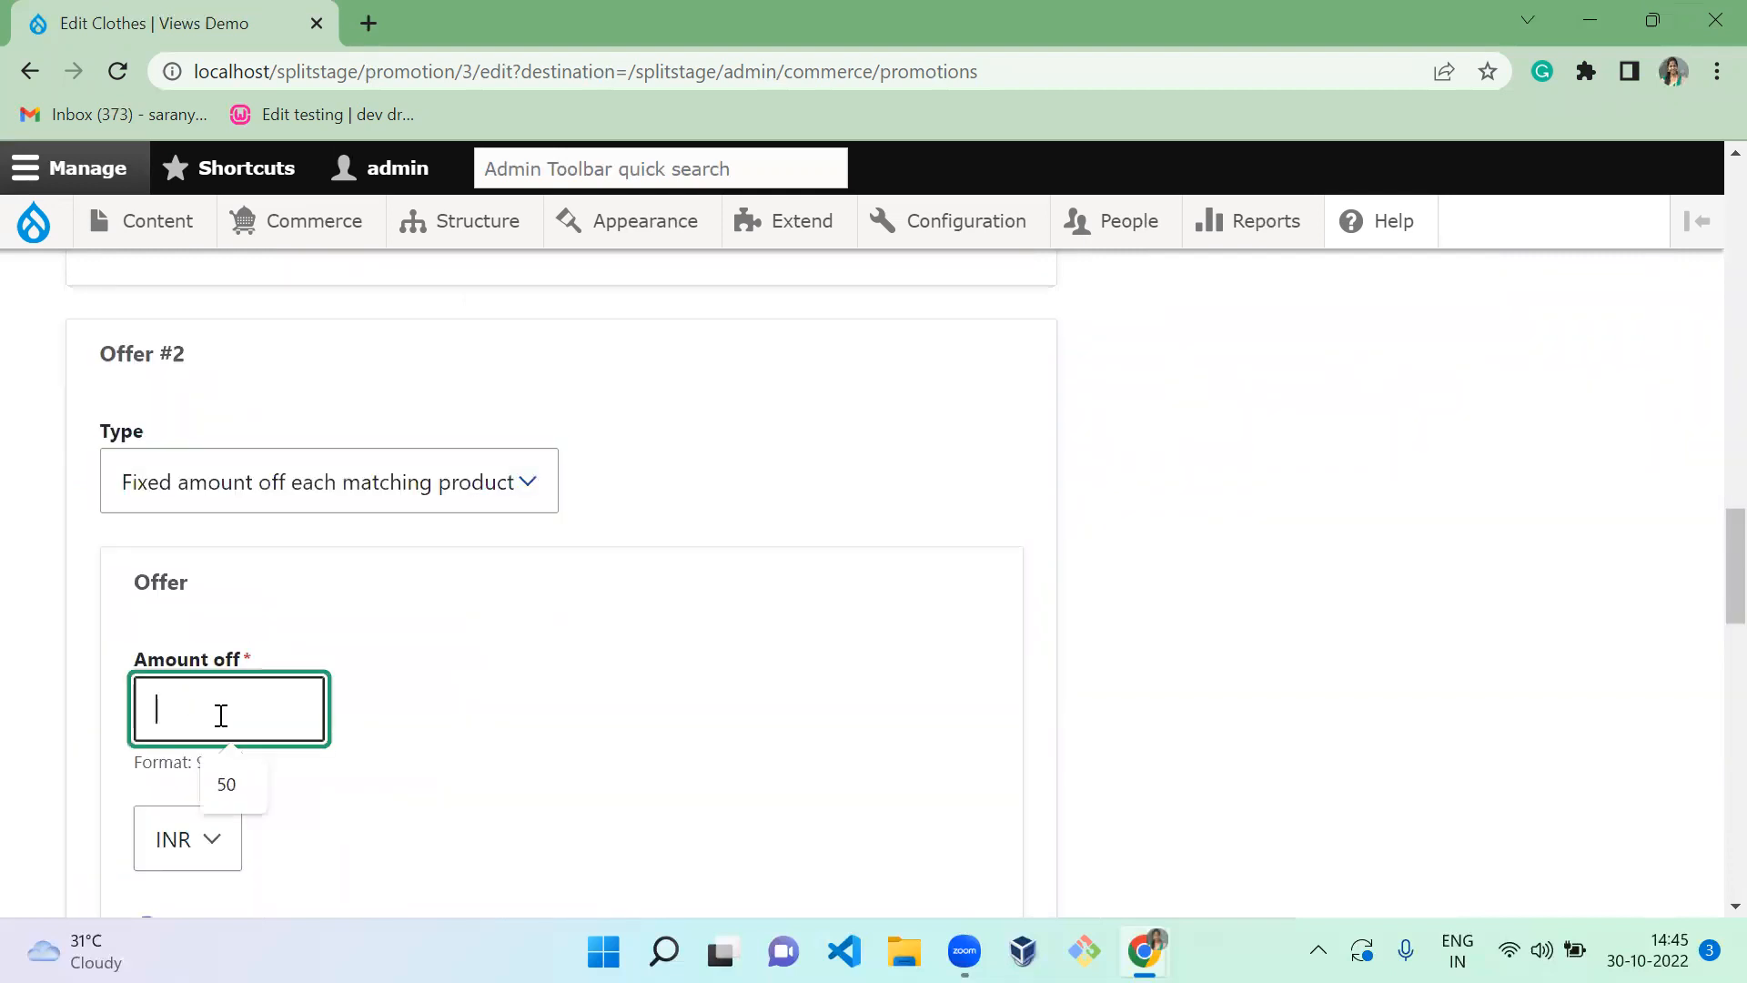
type("100")
left_click(692, 579)
Limit Offer #2 to Jewellery products and save the promotion with all conditions required
scroll(691, 579, "down", 5)
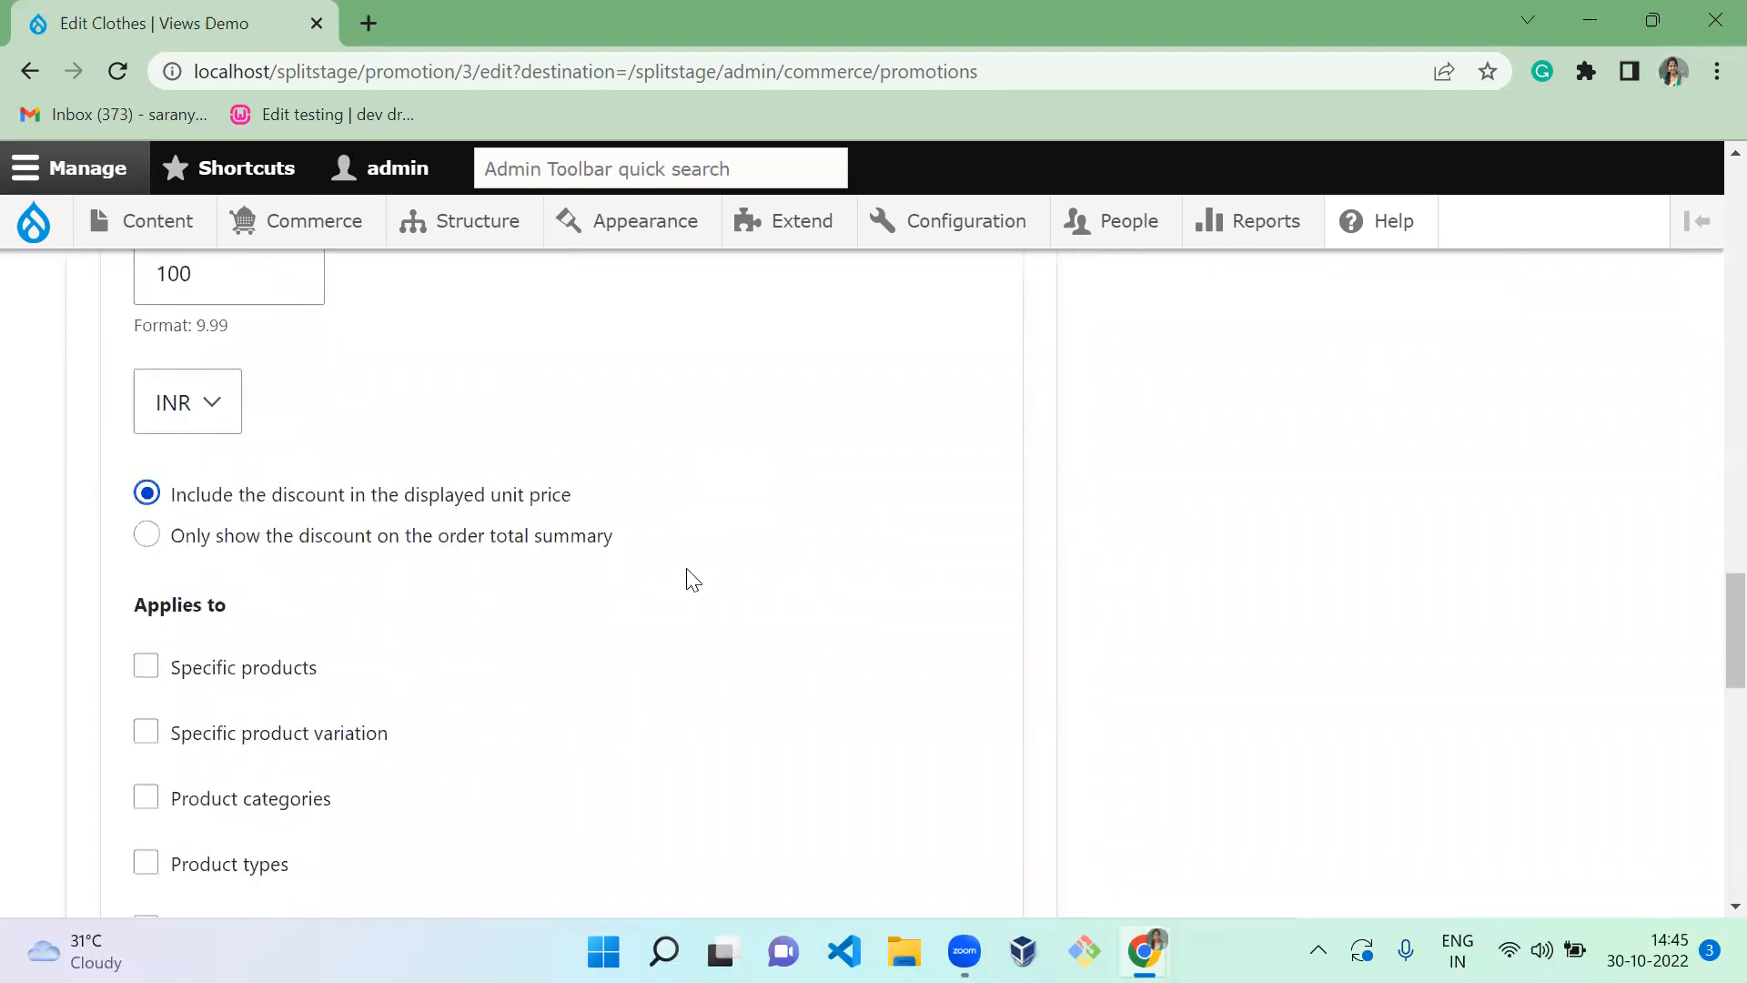
scroll(689, 578, "down", 5)
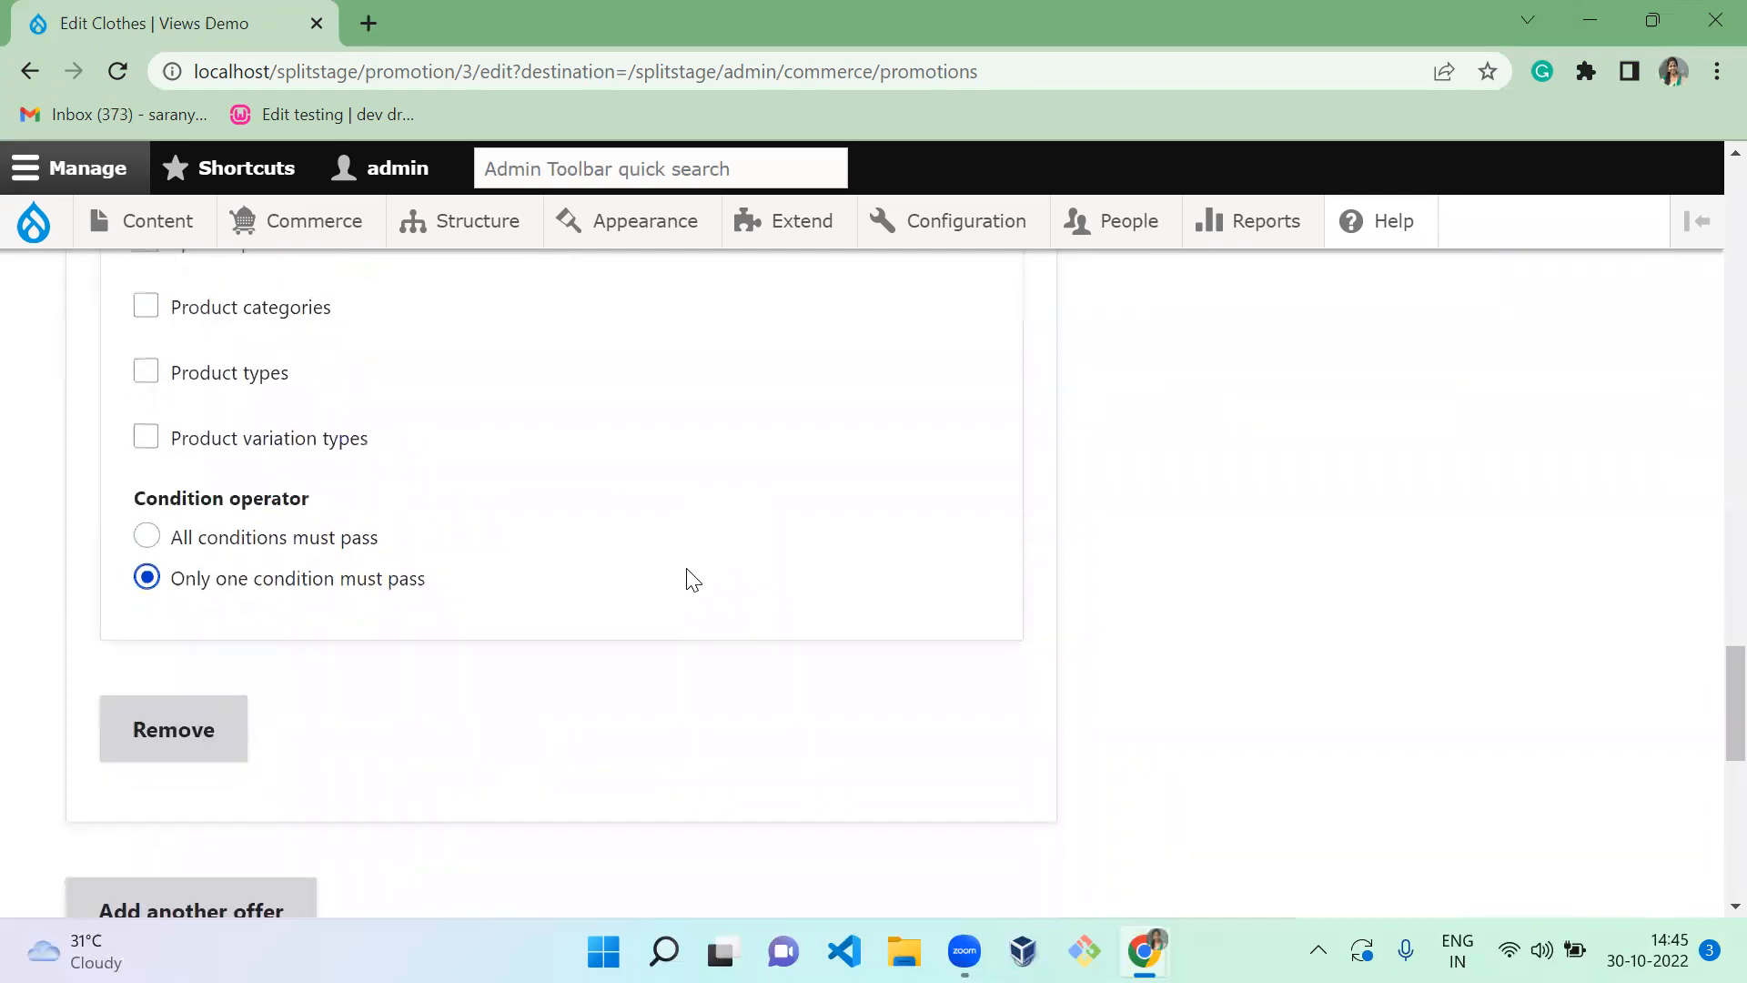
left_click(210, 373)
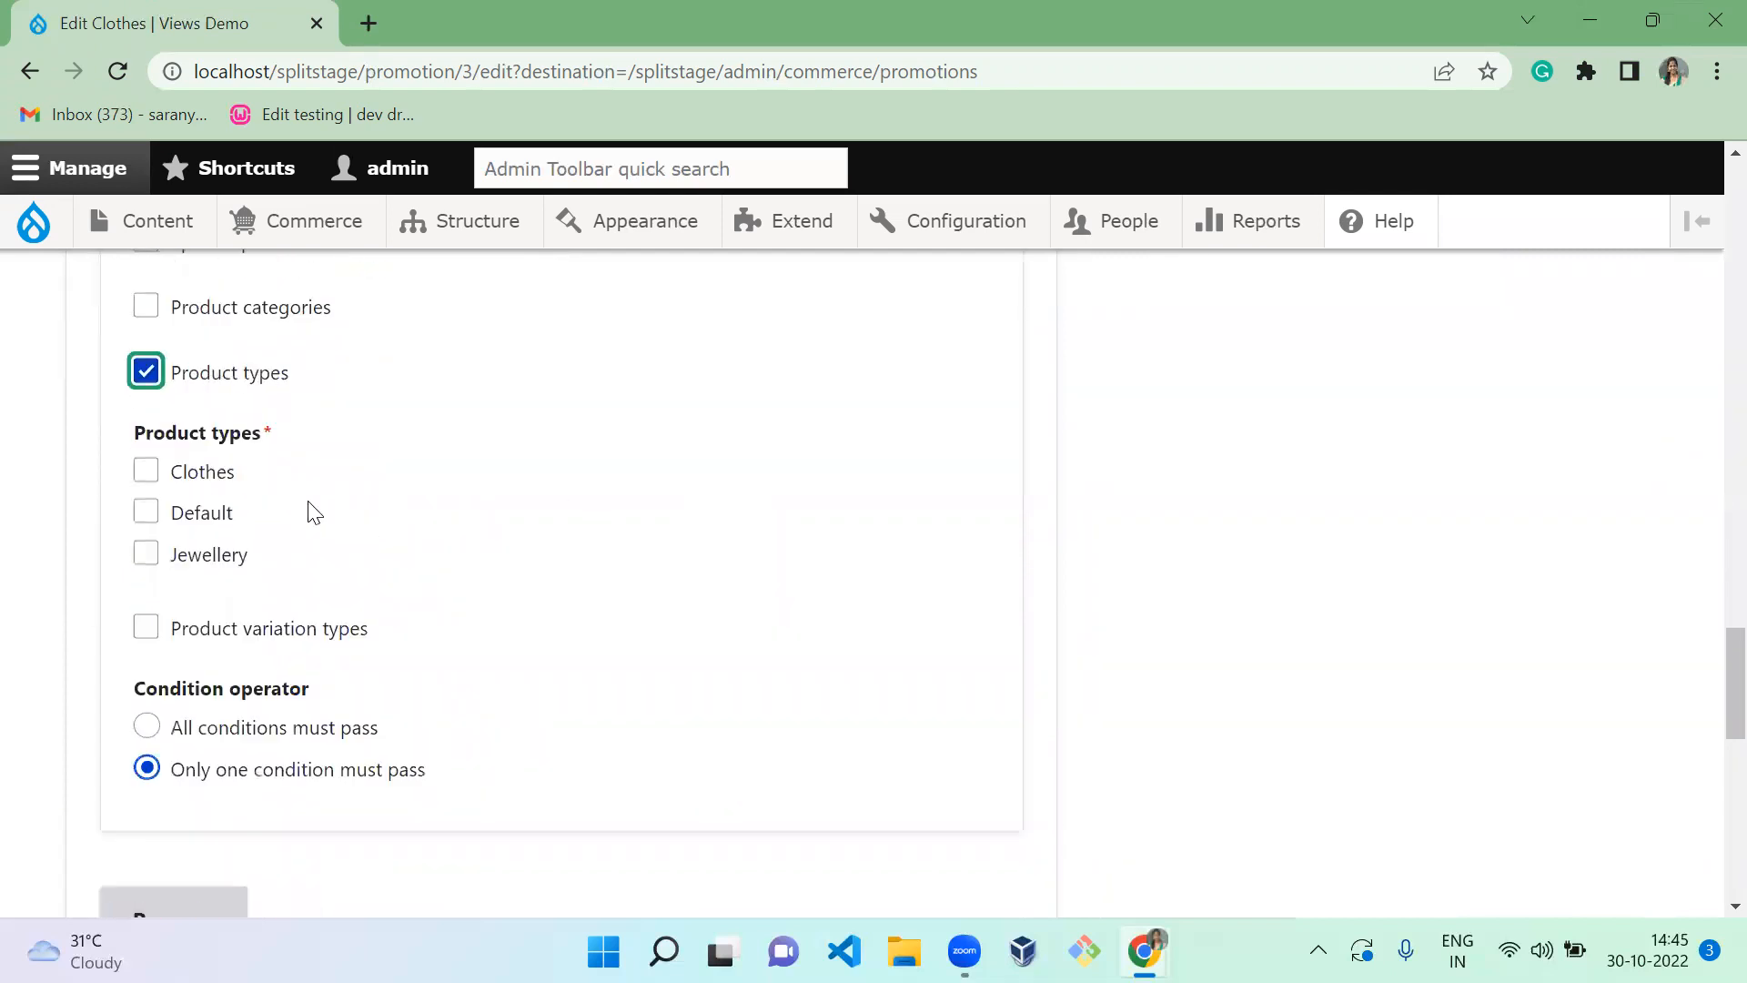
left_click(202, 569)
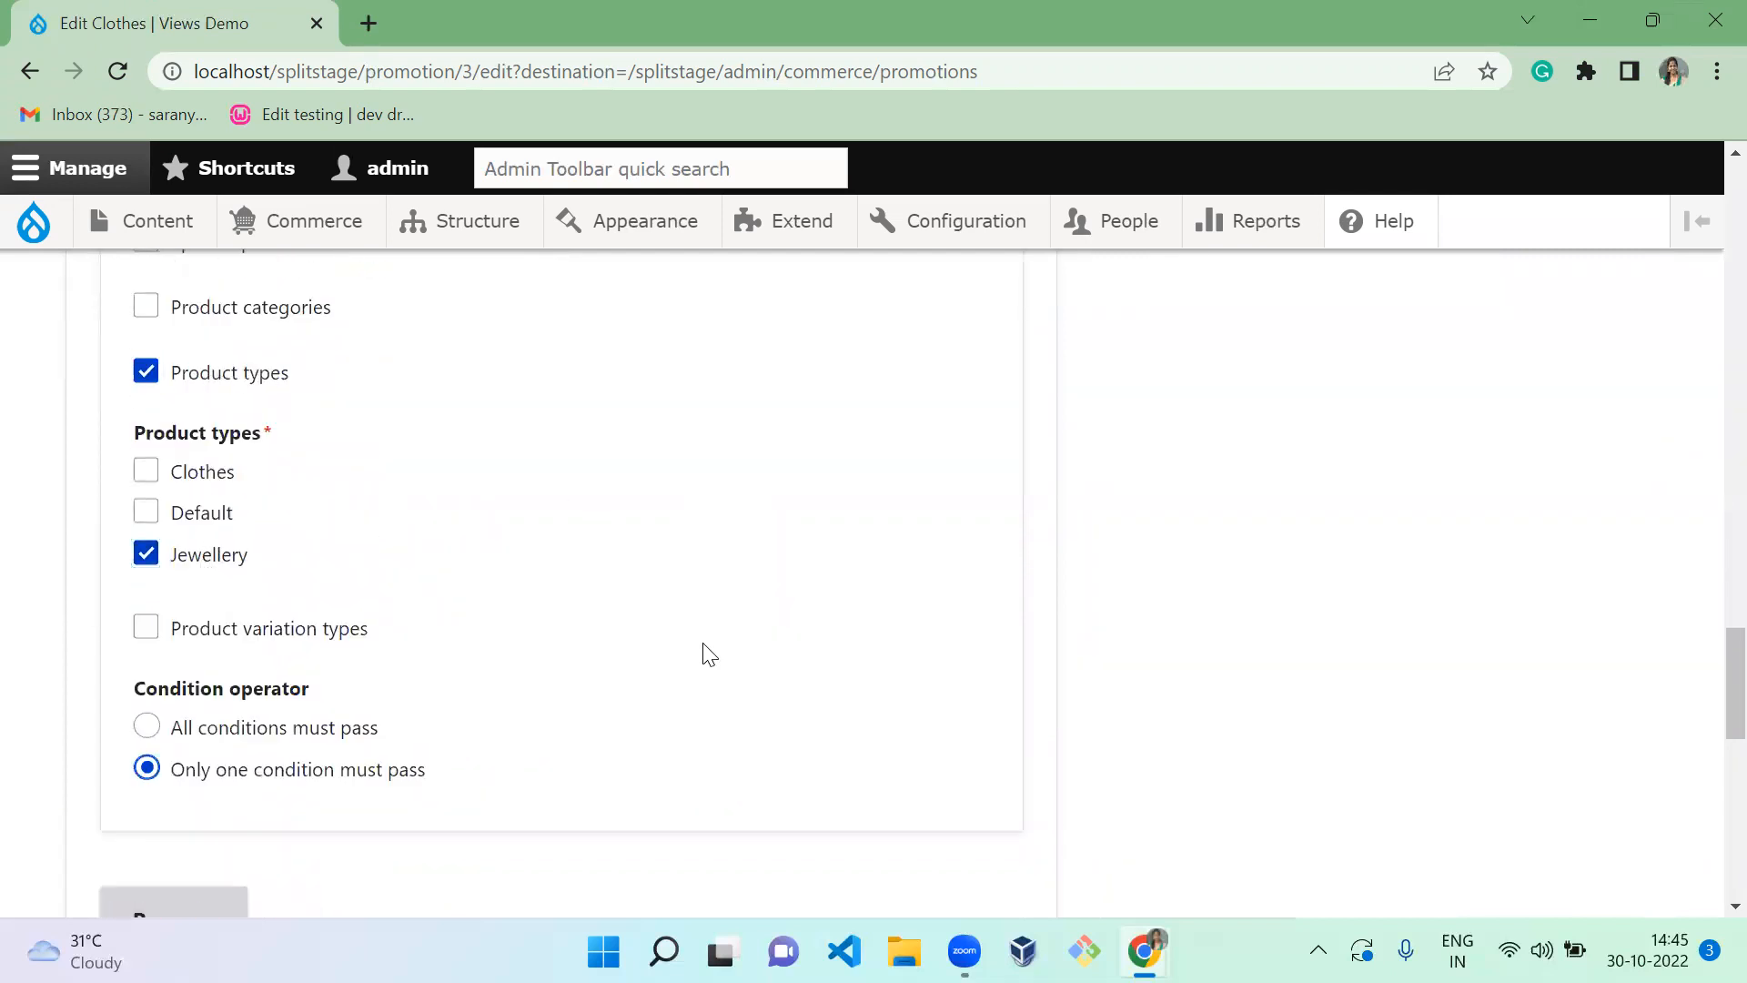
scroll(708, 654, "down", 1)
scroll(710, 653, "down", 8)
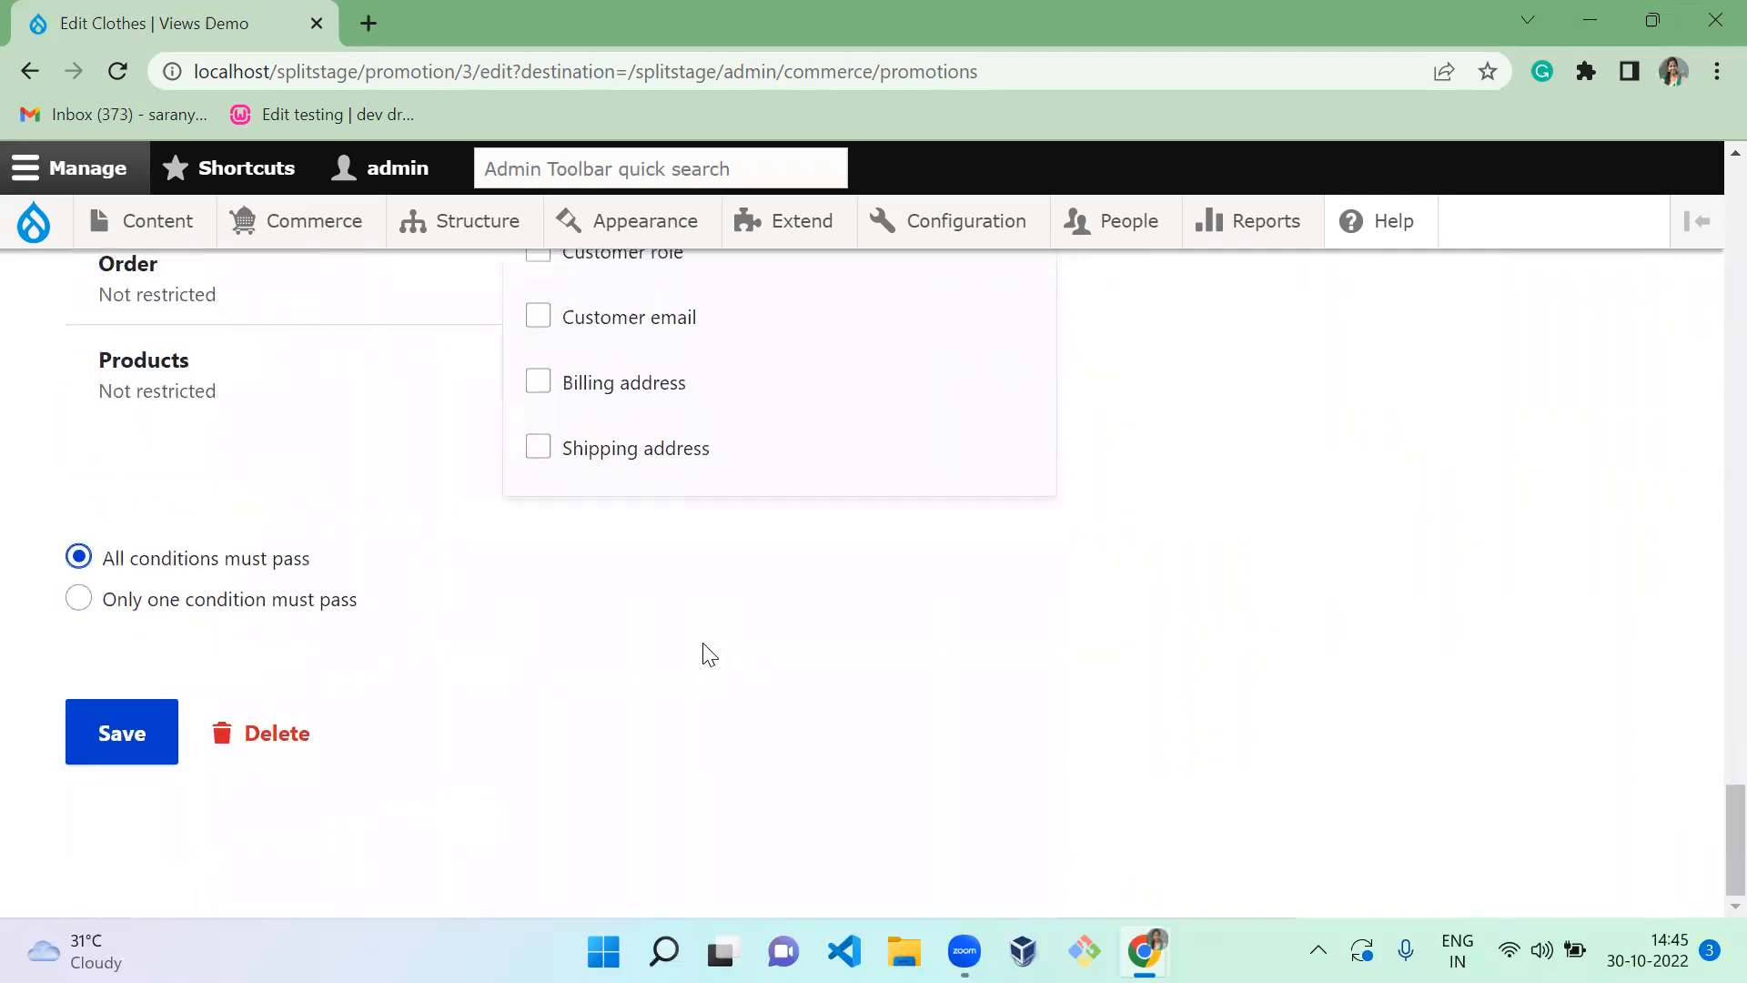
left_click(155, 737)
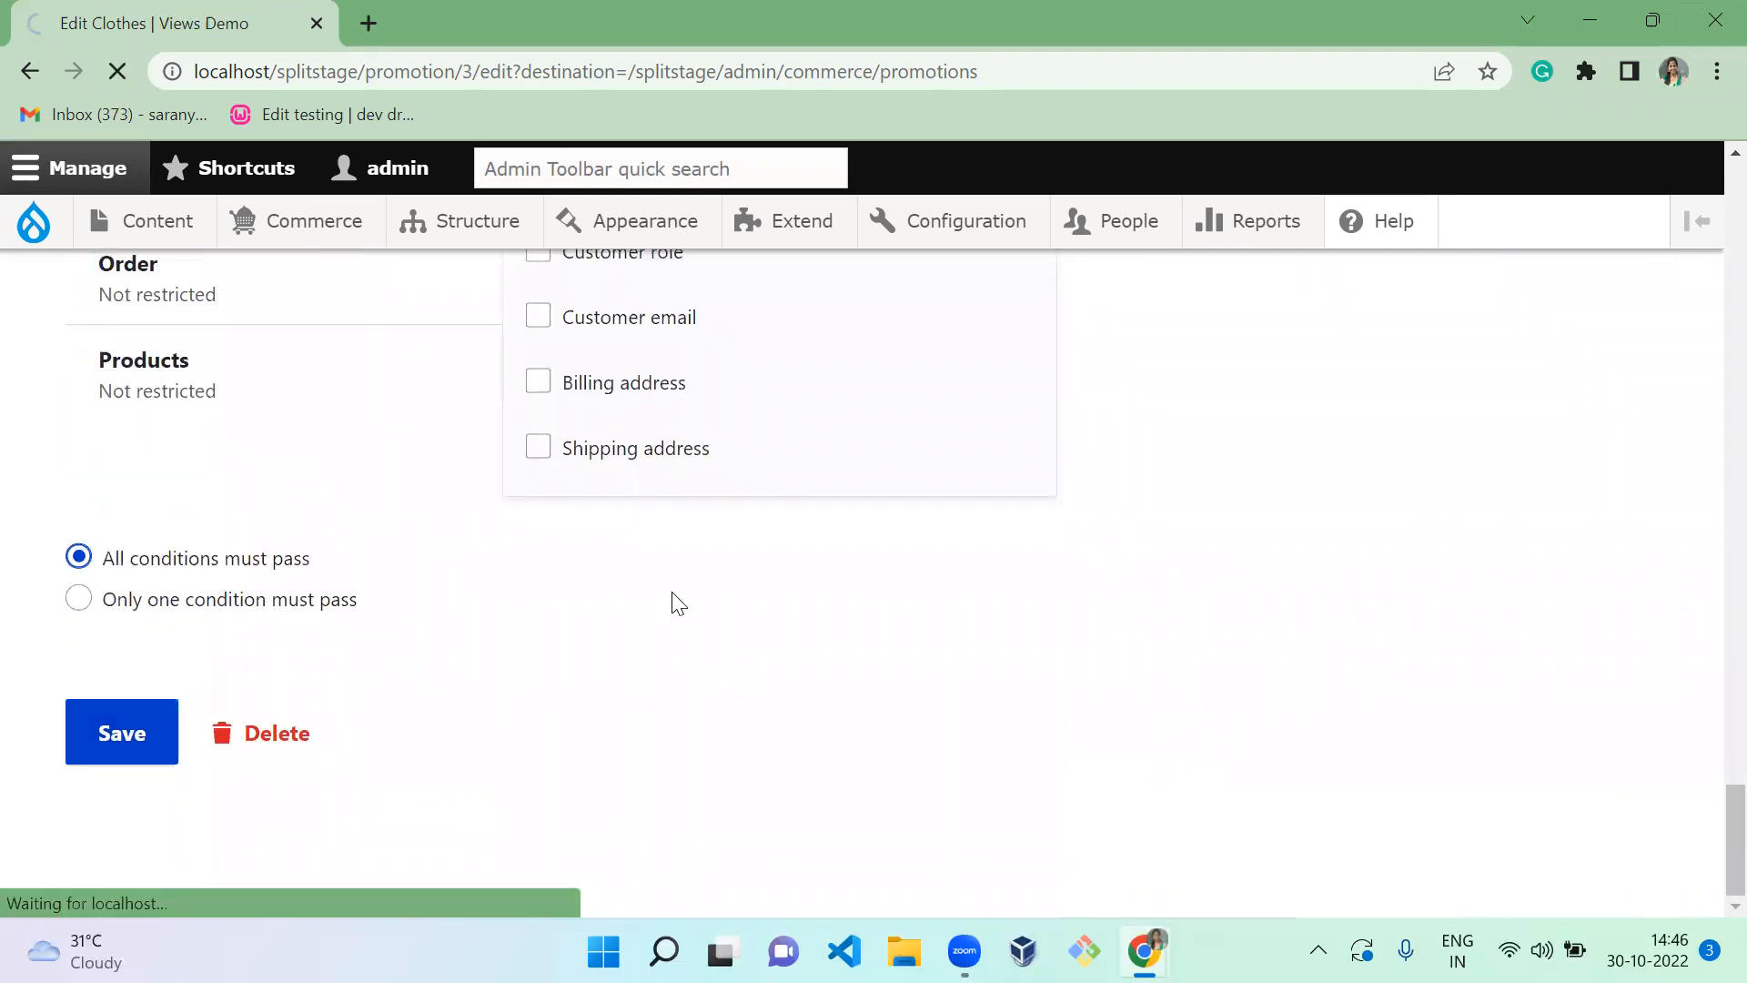
Open the Elegant Necklace product page and add its red stone variation to the cart
left_click(33, 221)
mouse_move(351, 222)
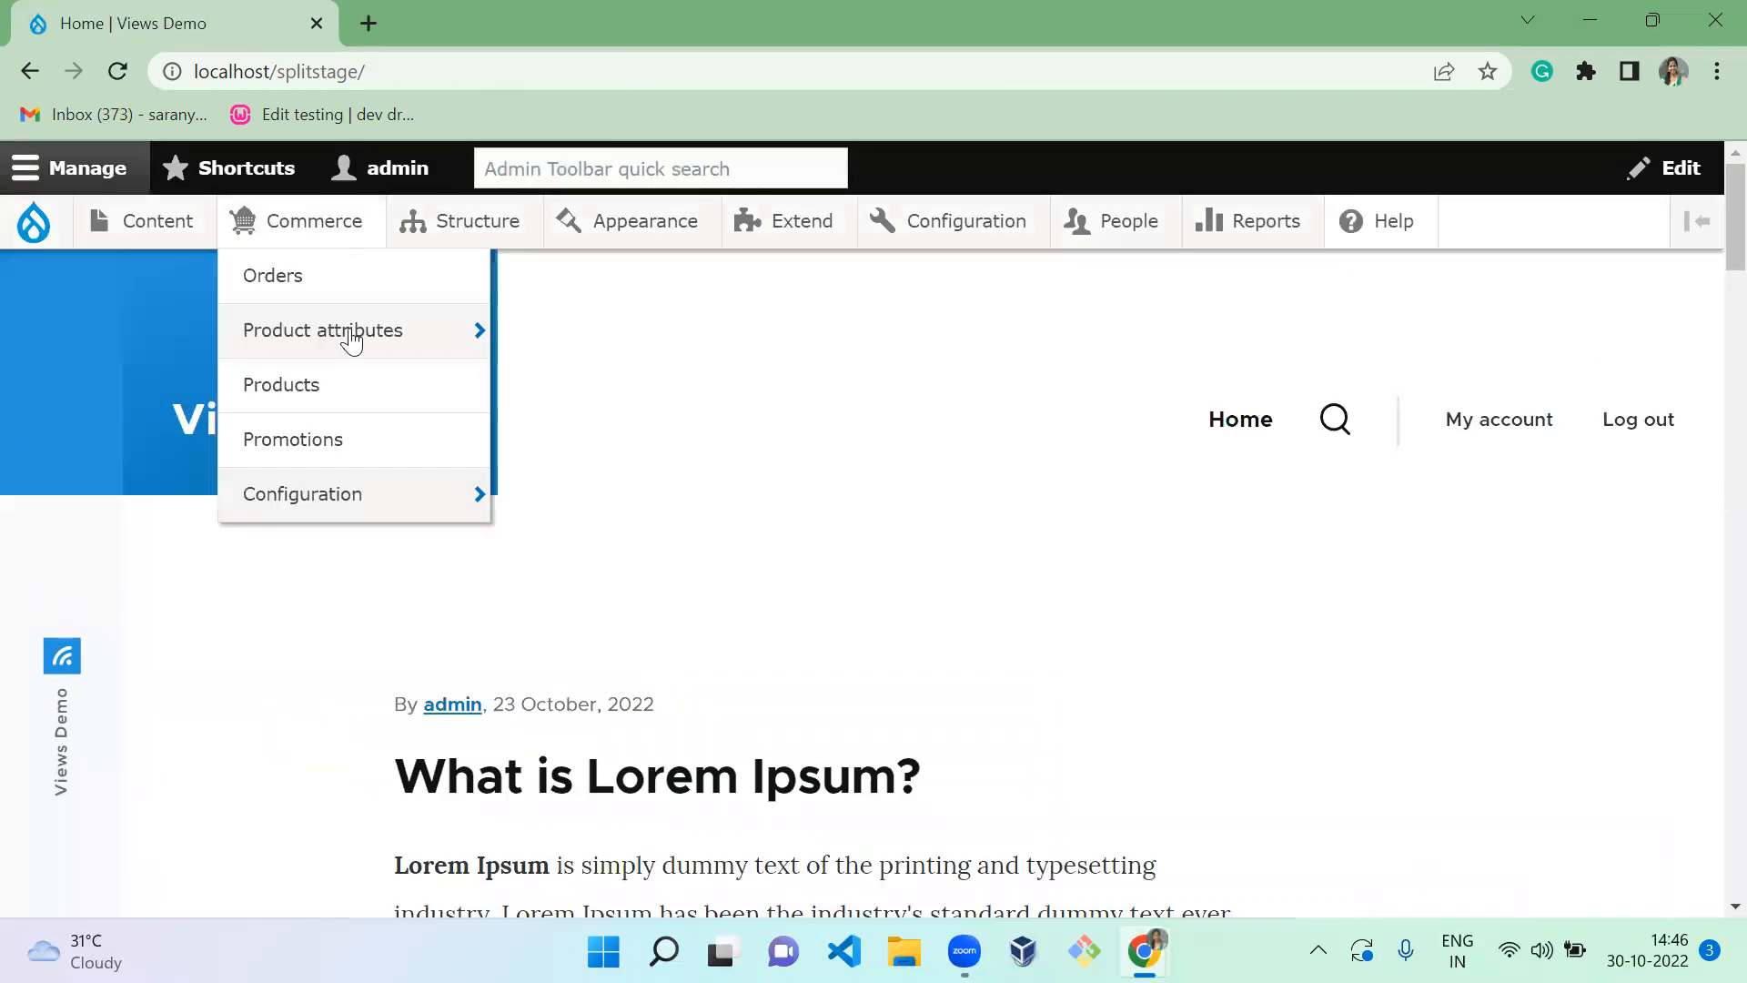
left_click(472, 377)
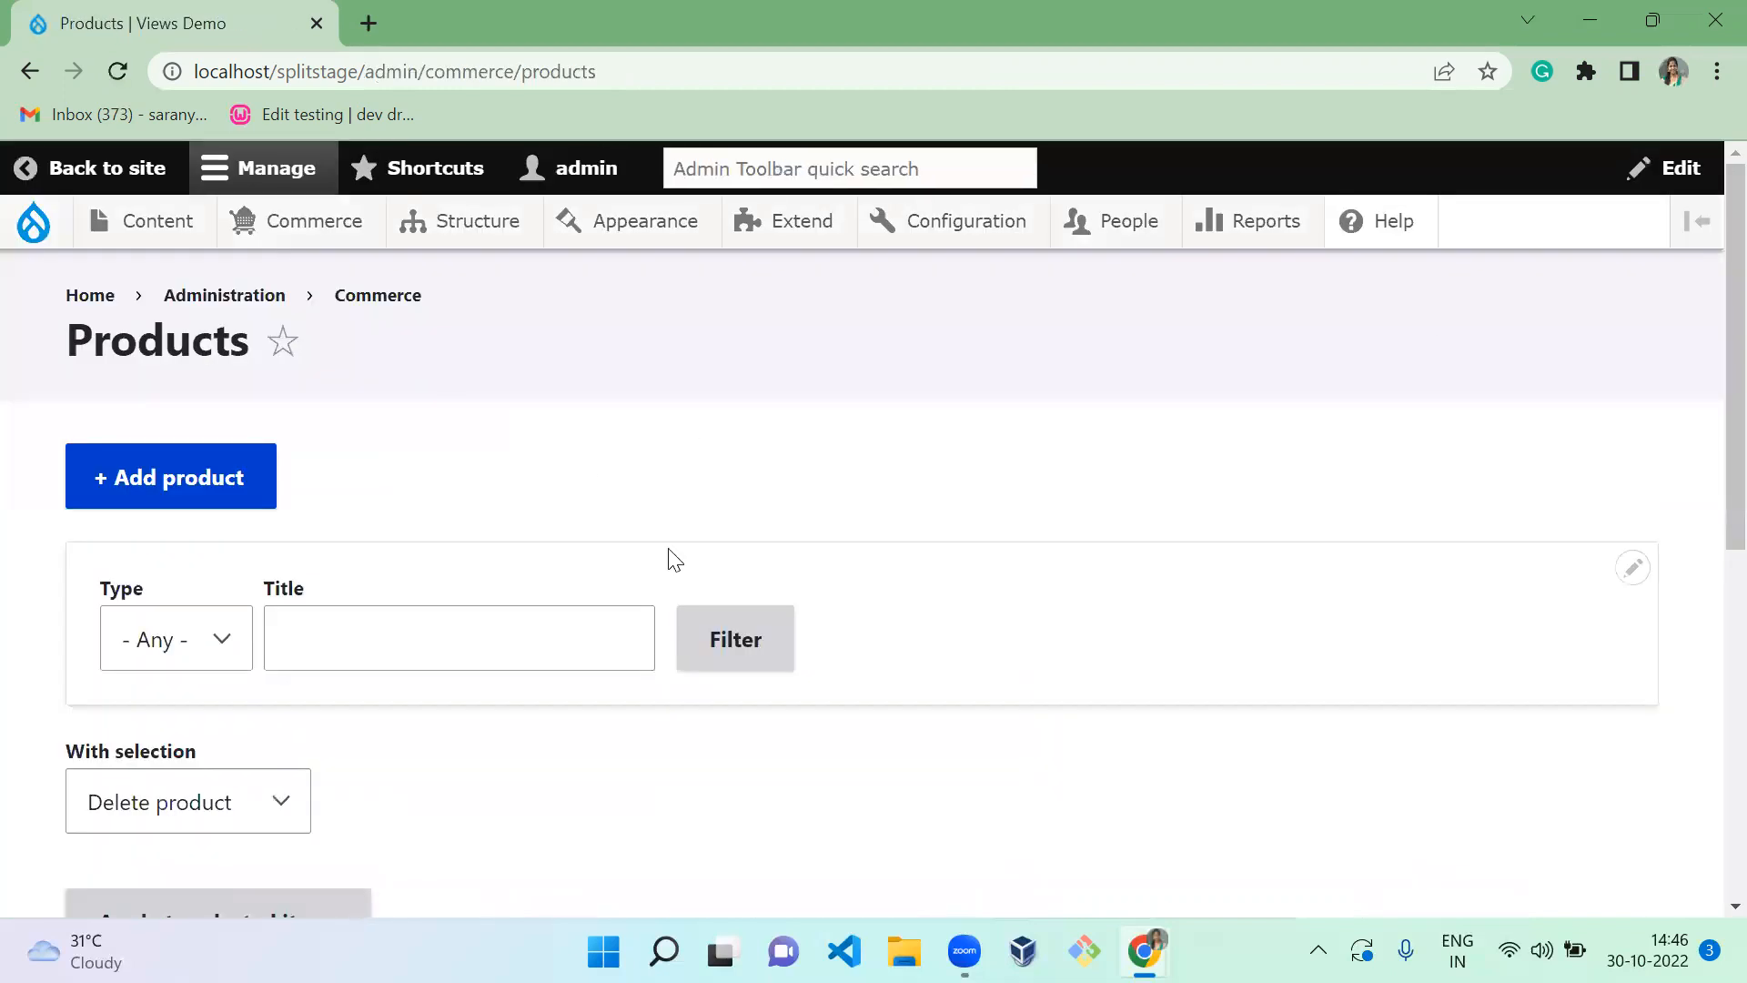
scroll(1710, 632, "down", 6)
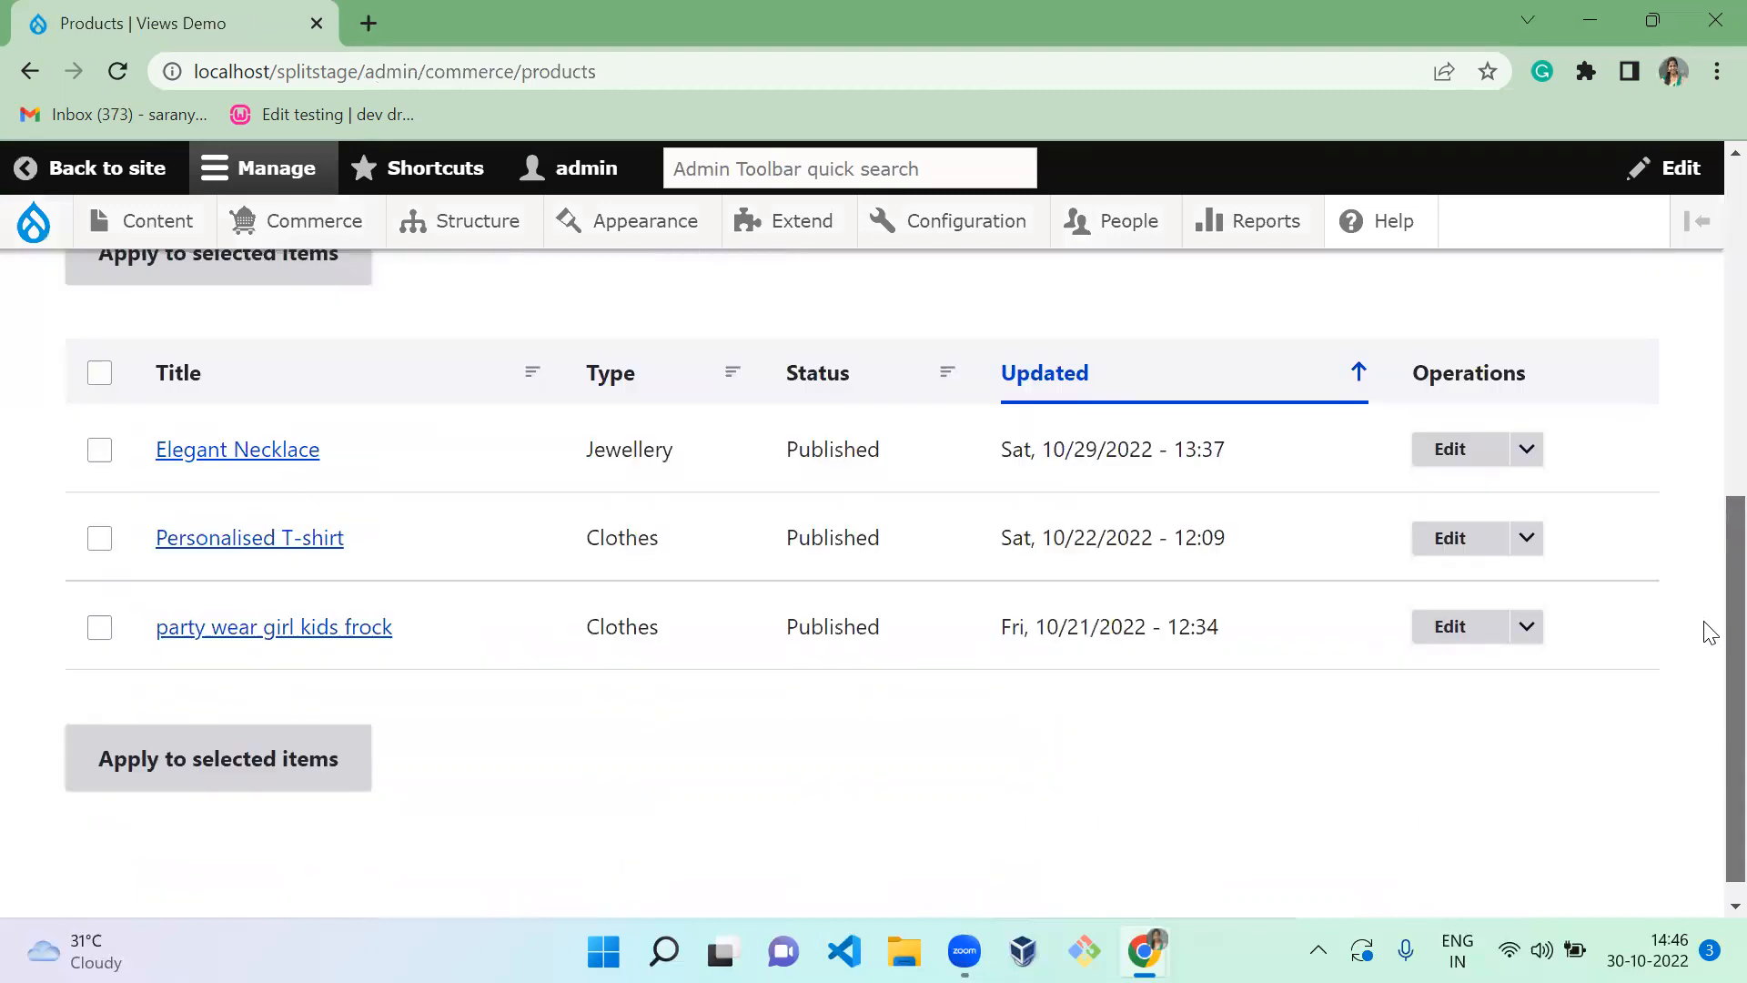
left_click(267, 462)
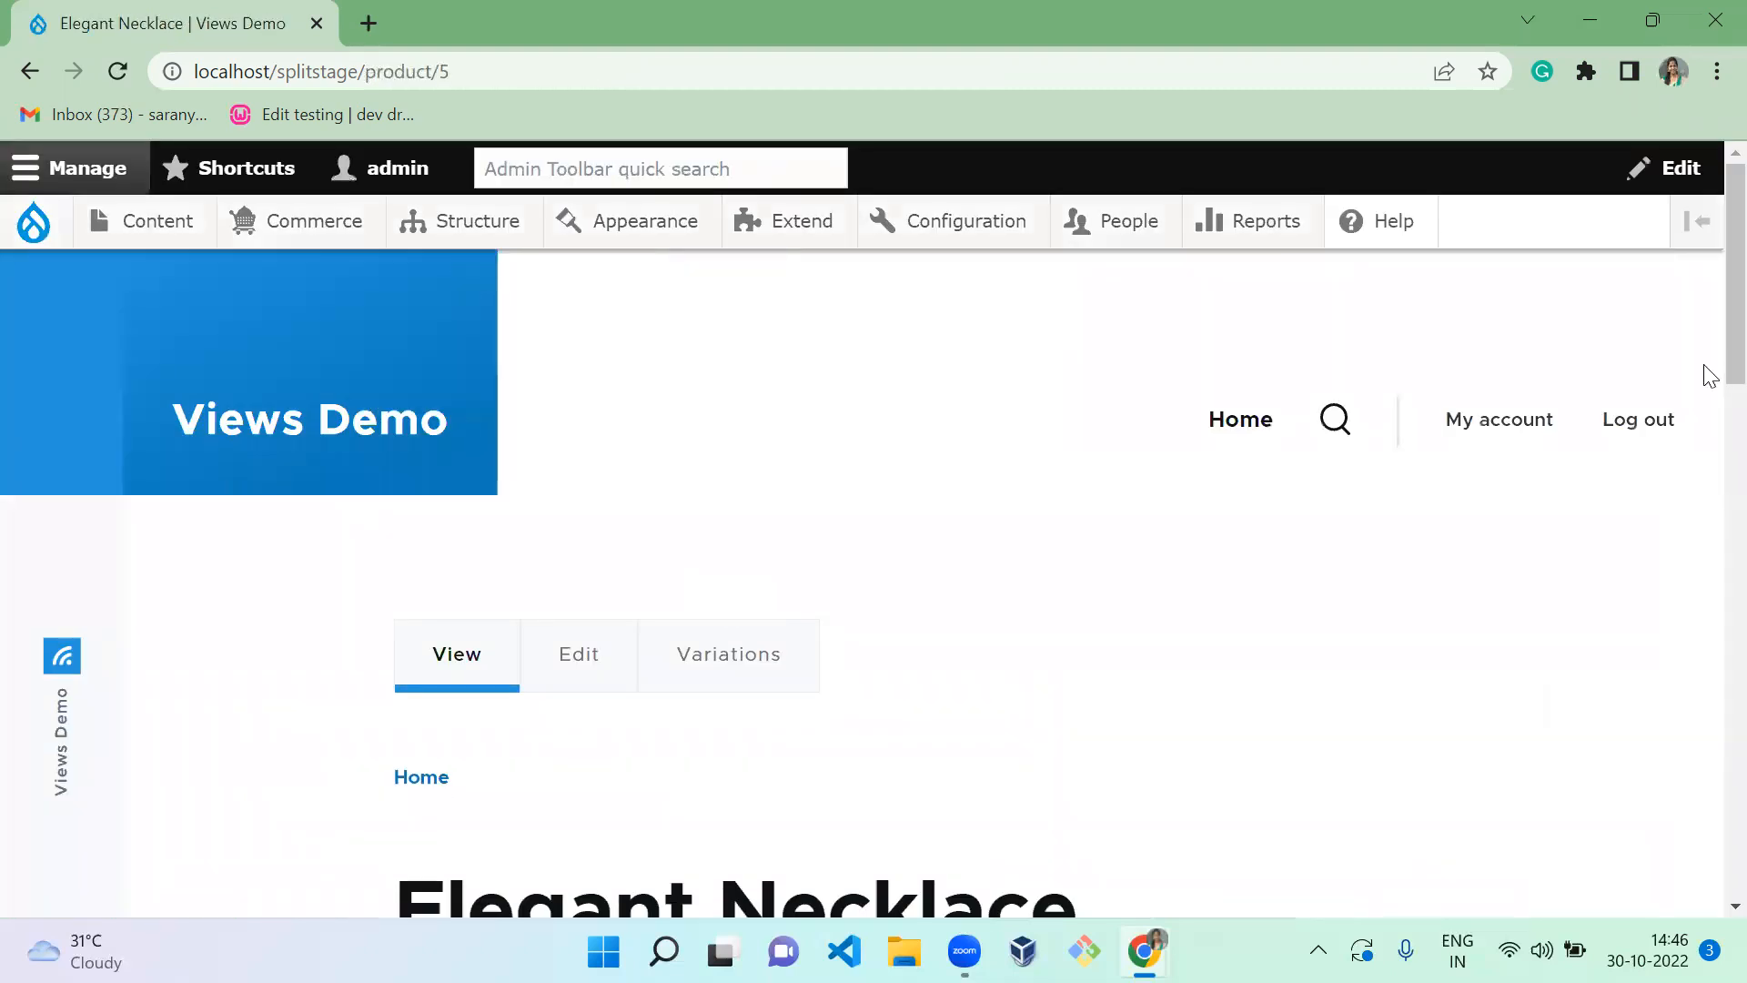
scroll(1708, 591, "down", 6)
scroll(1708, 719, "down", 3)
scroll(1708, 619, "up", 5)
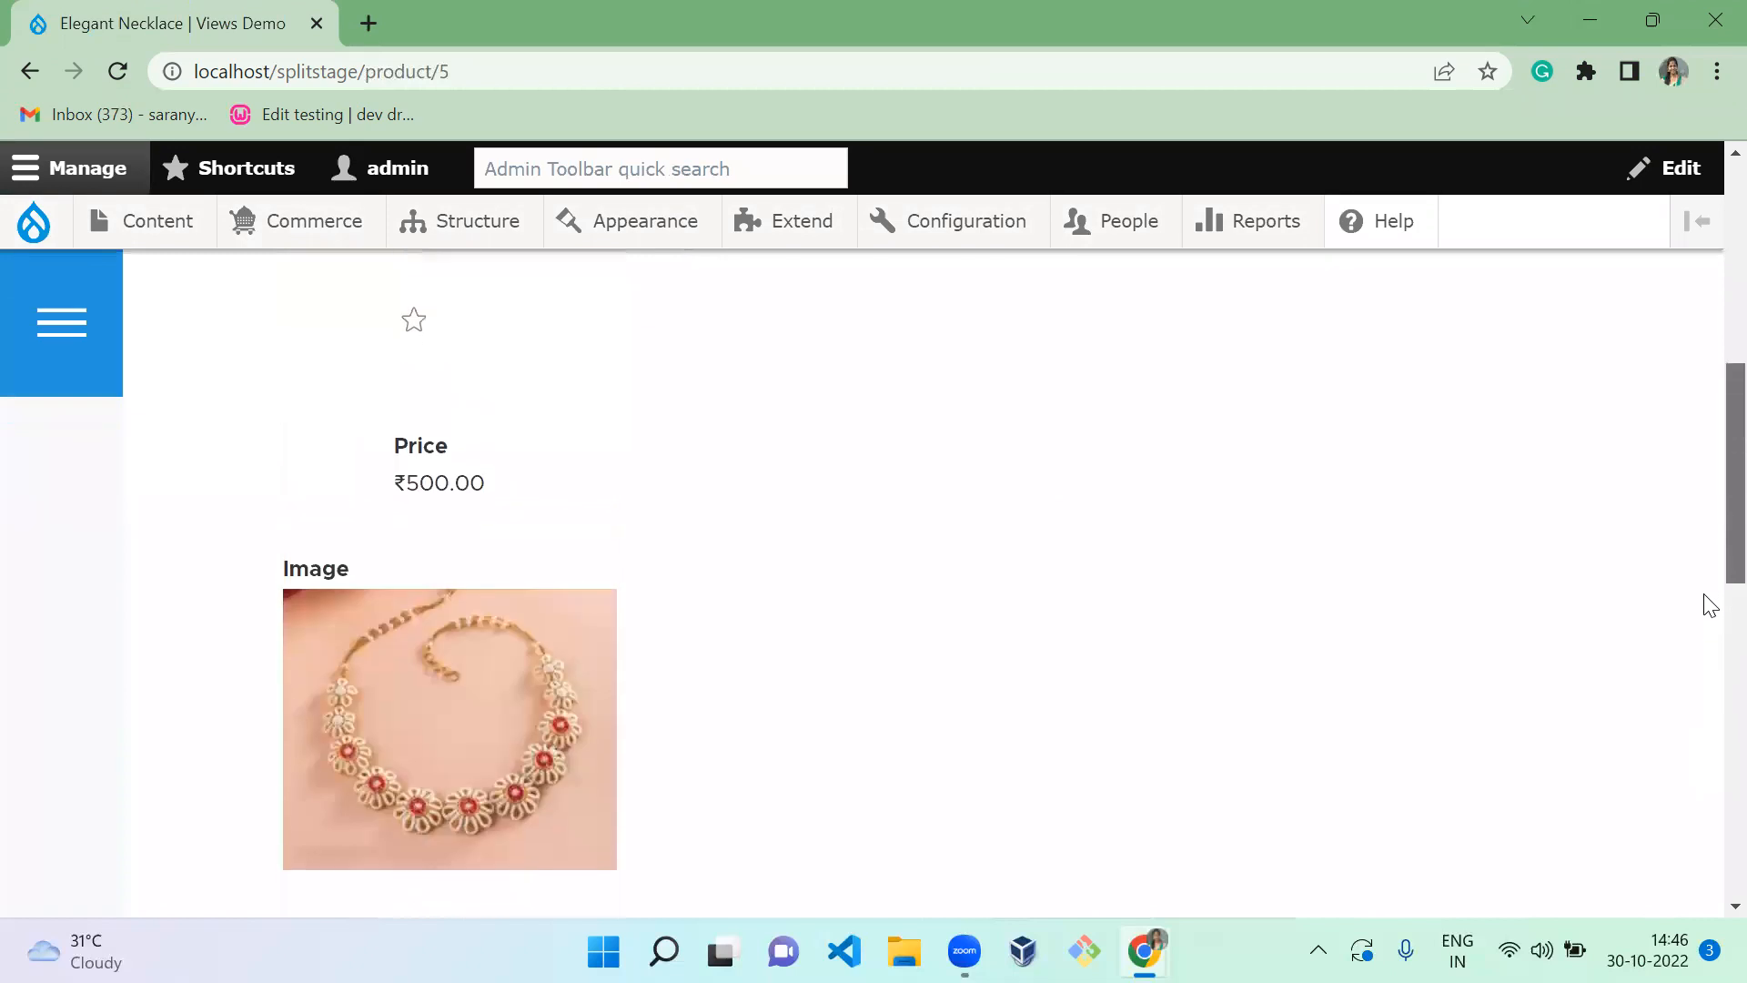
scroll(1709, 728, "down", 5)
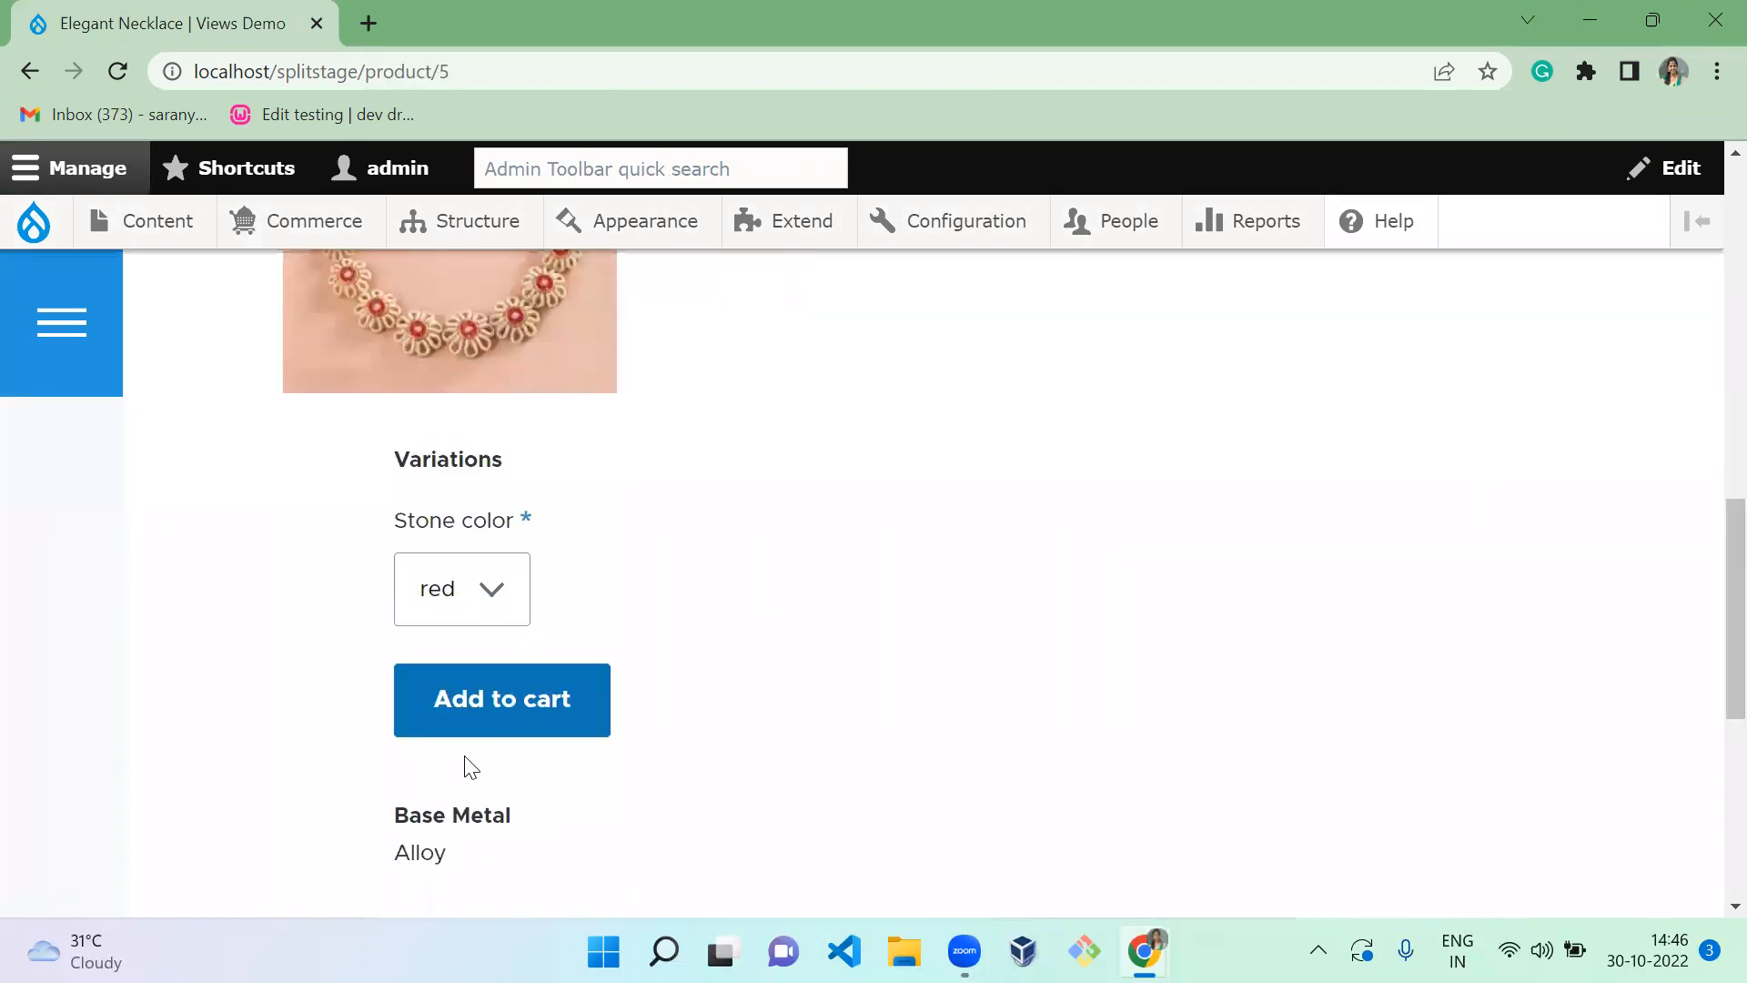
left_click(507, 726)
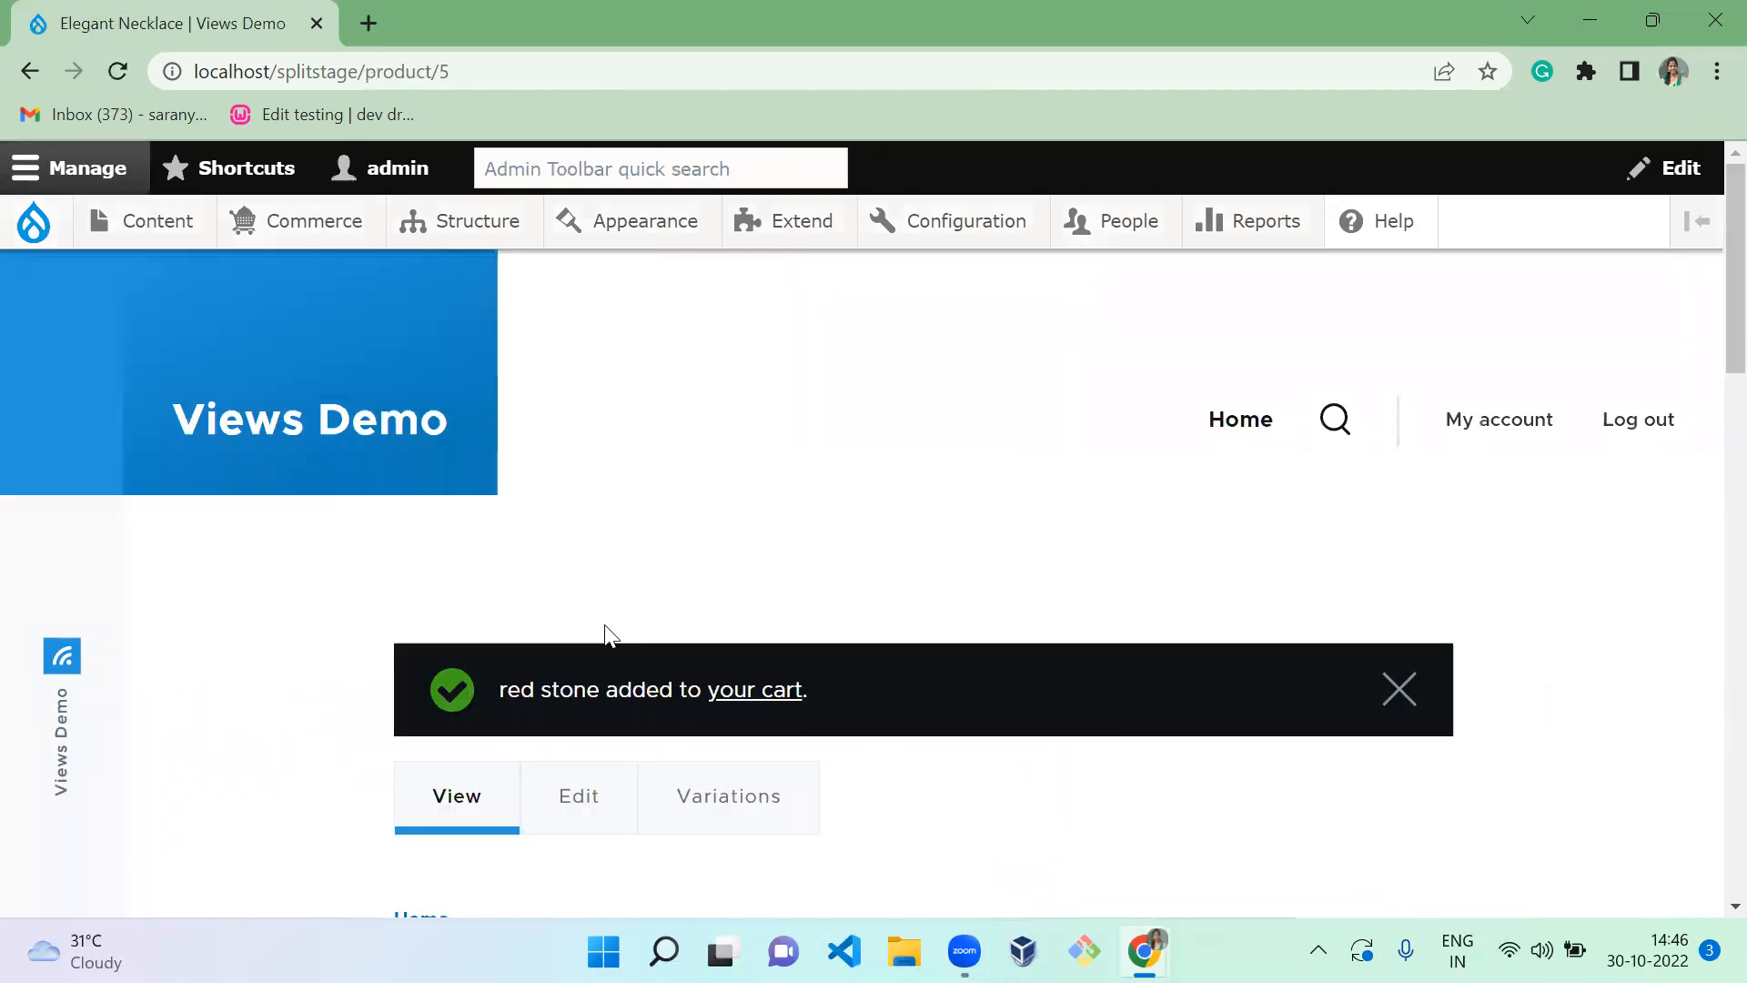
Open the cart and check it lists 2 necklaces at ₹400.00 each, totalling ₹800.00
left_click(764, 699)
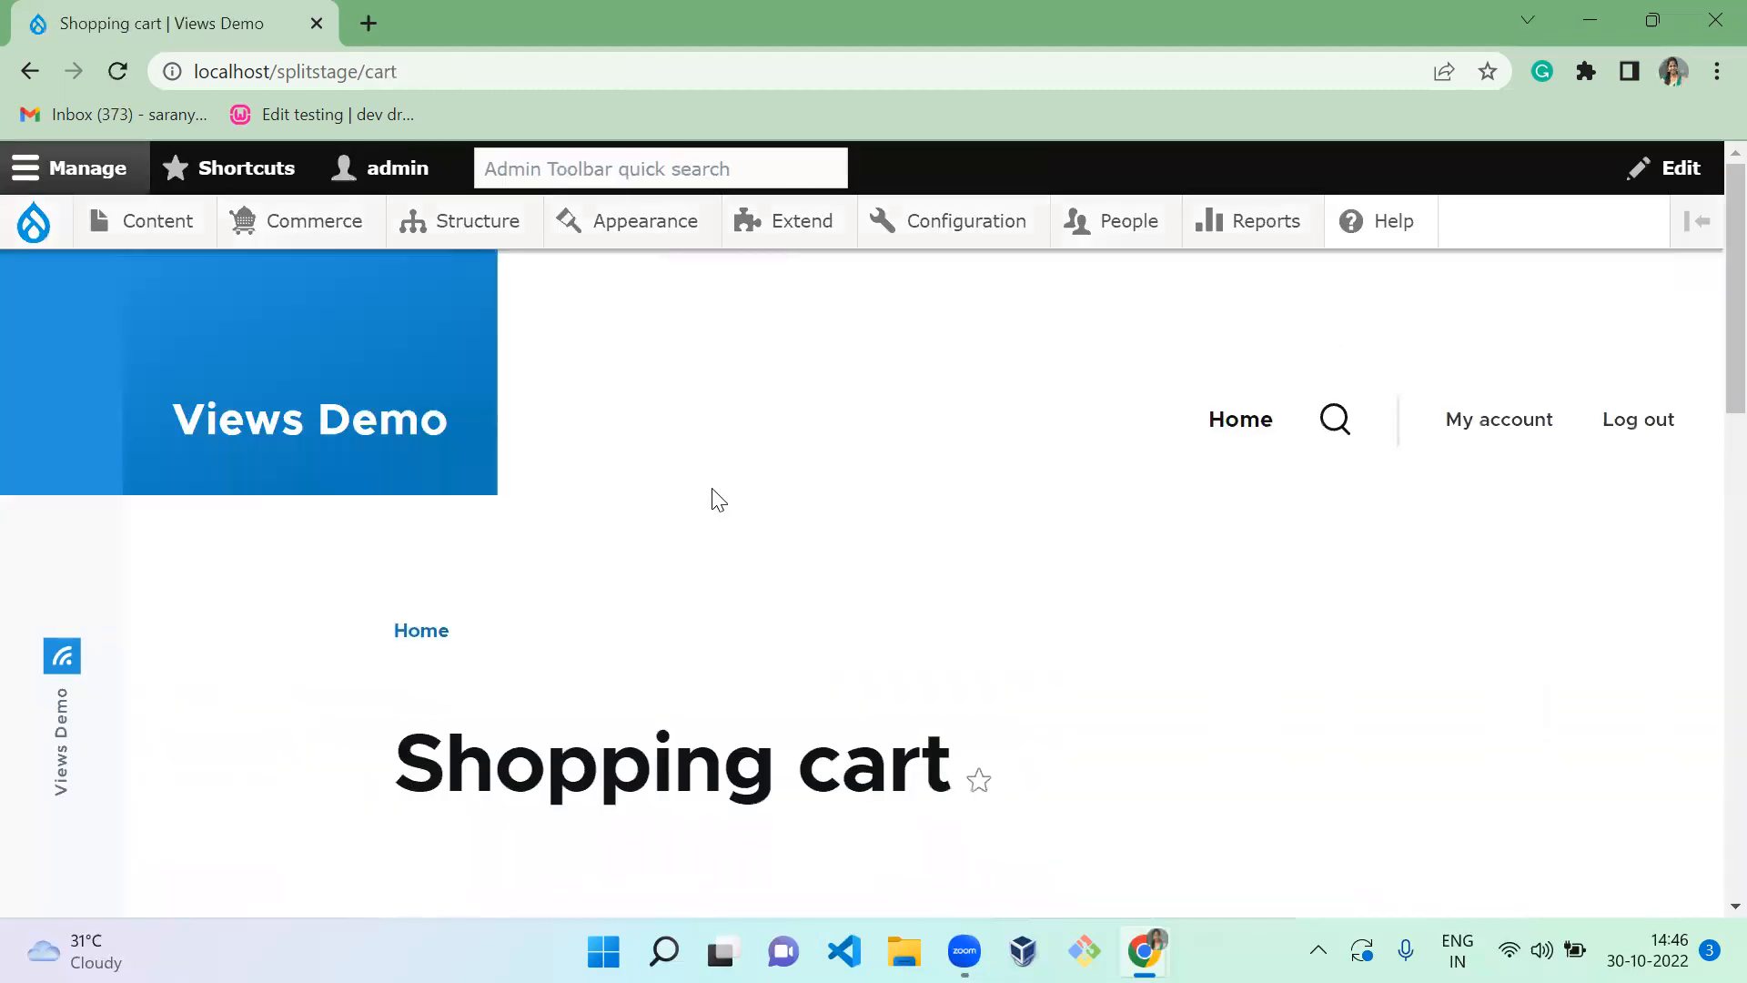
scroll(714, 496, "down", 10)
scroll(715, 496, "up", 4)
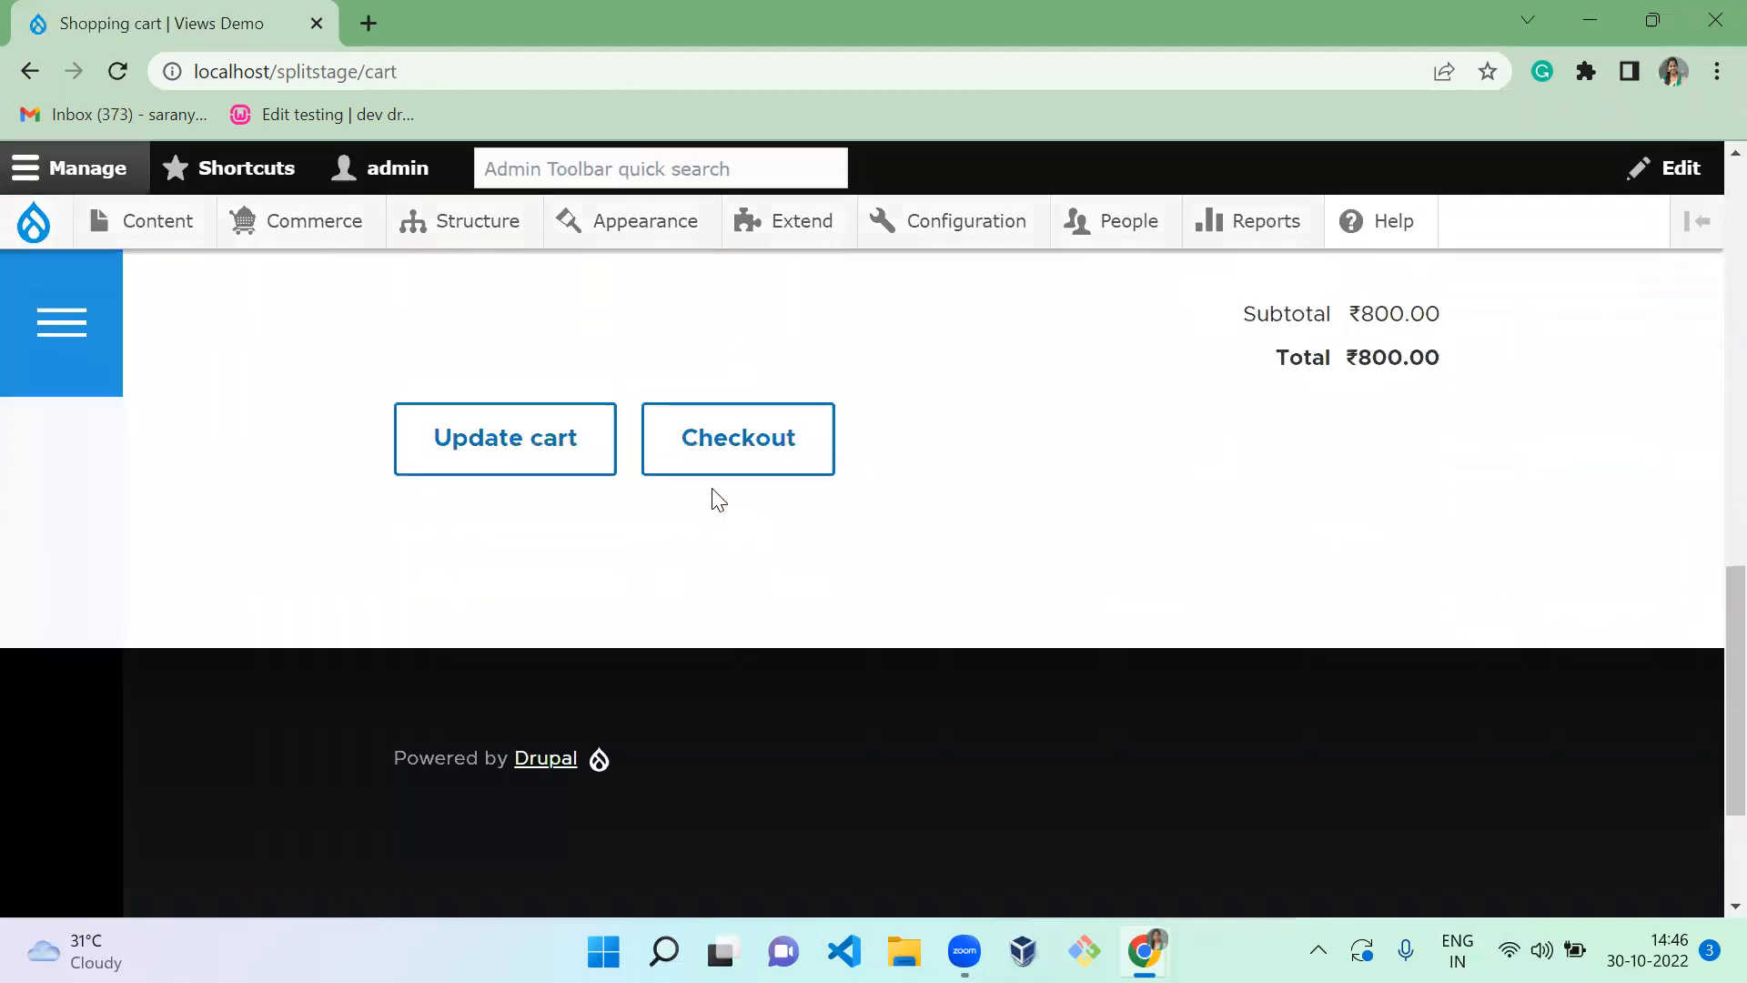
scroll(712, 498, "up", 1)
scroll(713, 490, "up", 4)
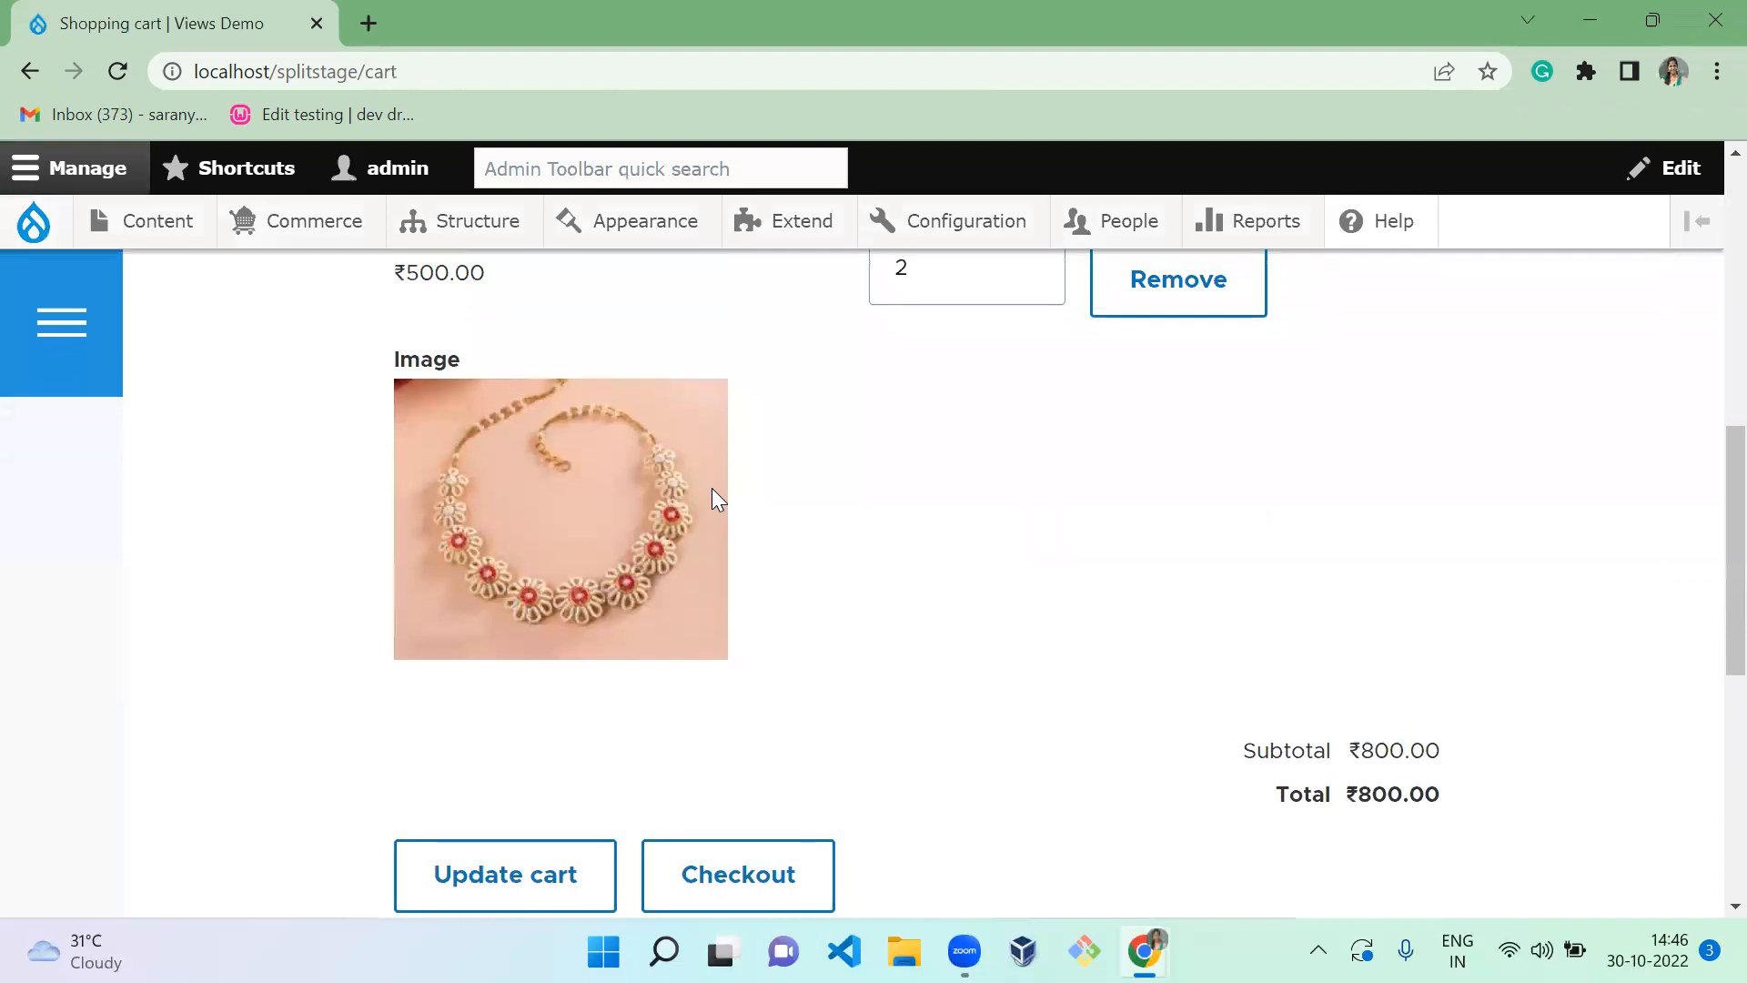
scroll(712, 489, "down", 3)
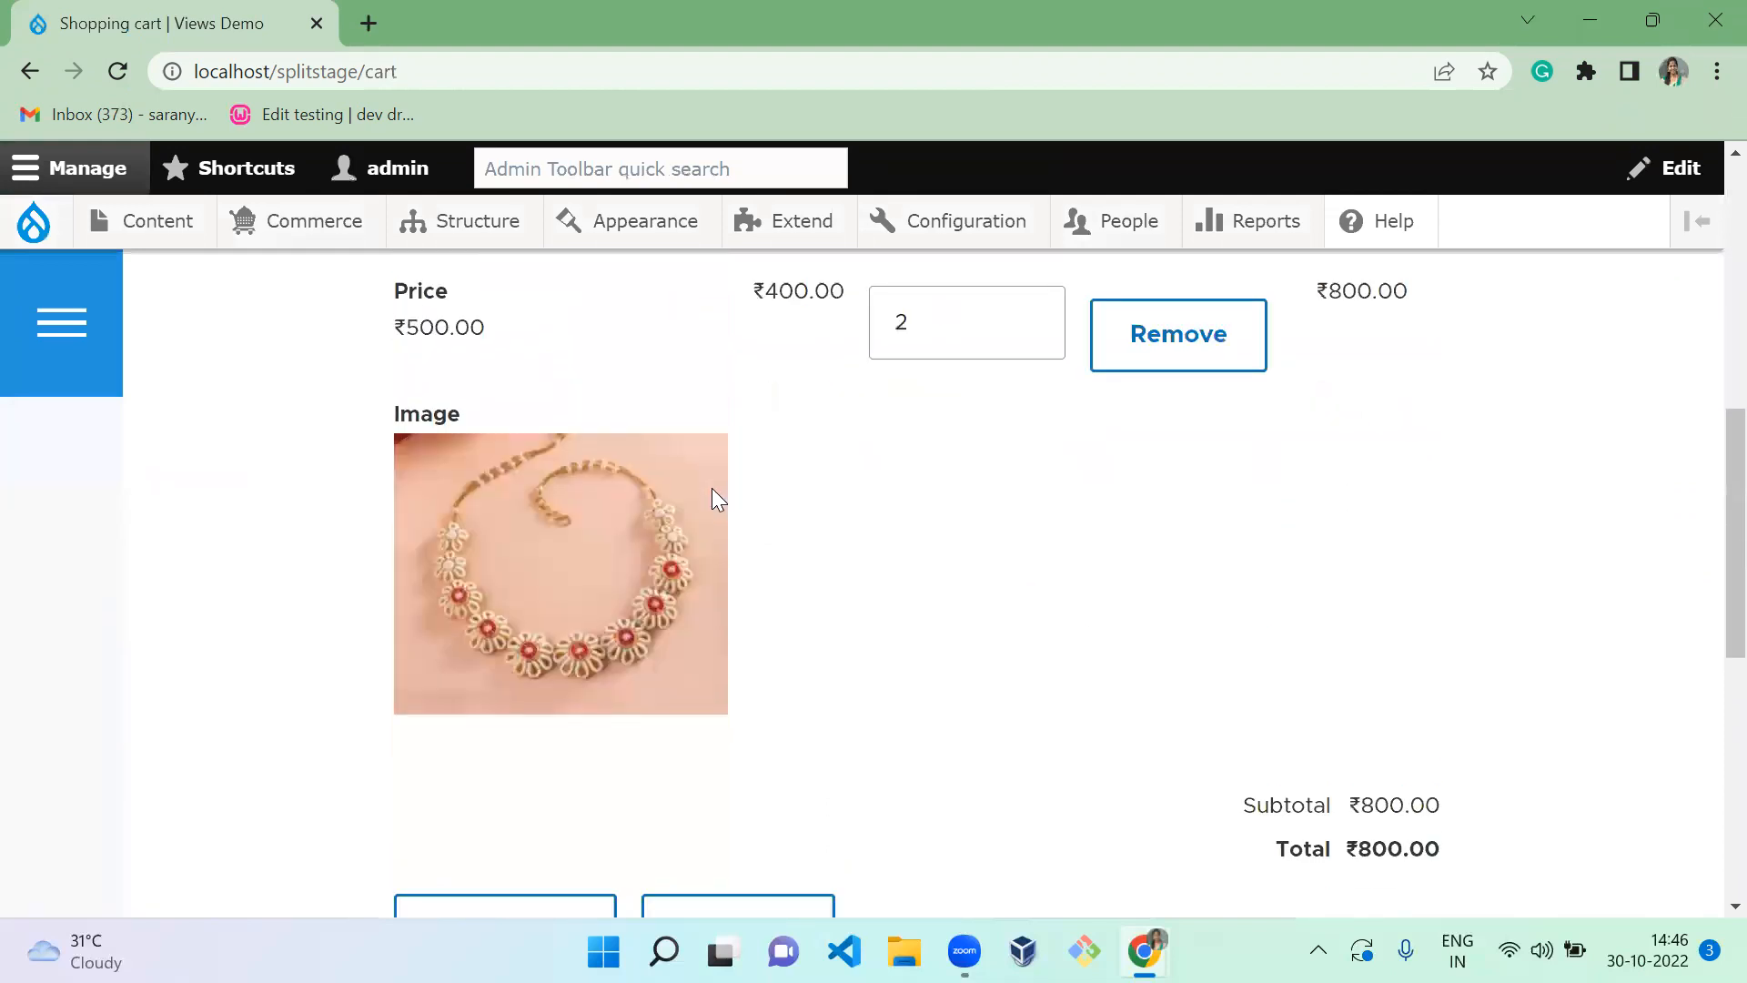
scroll(712, 488, "up", 3)
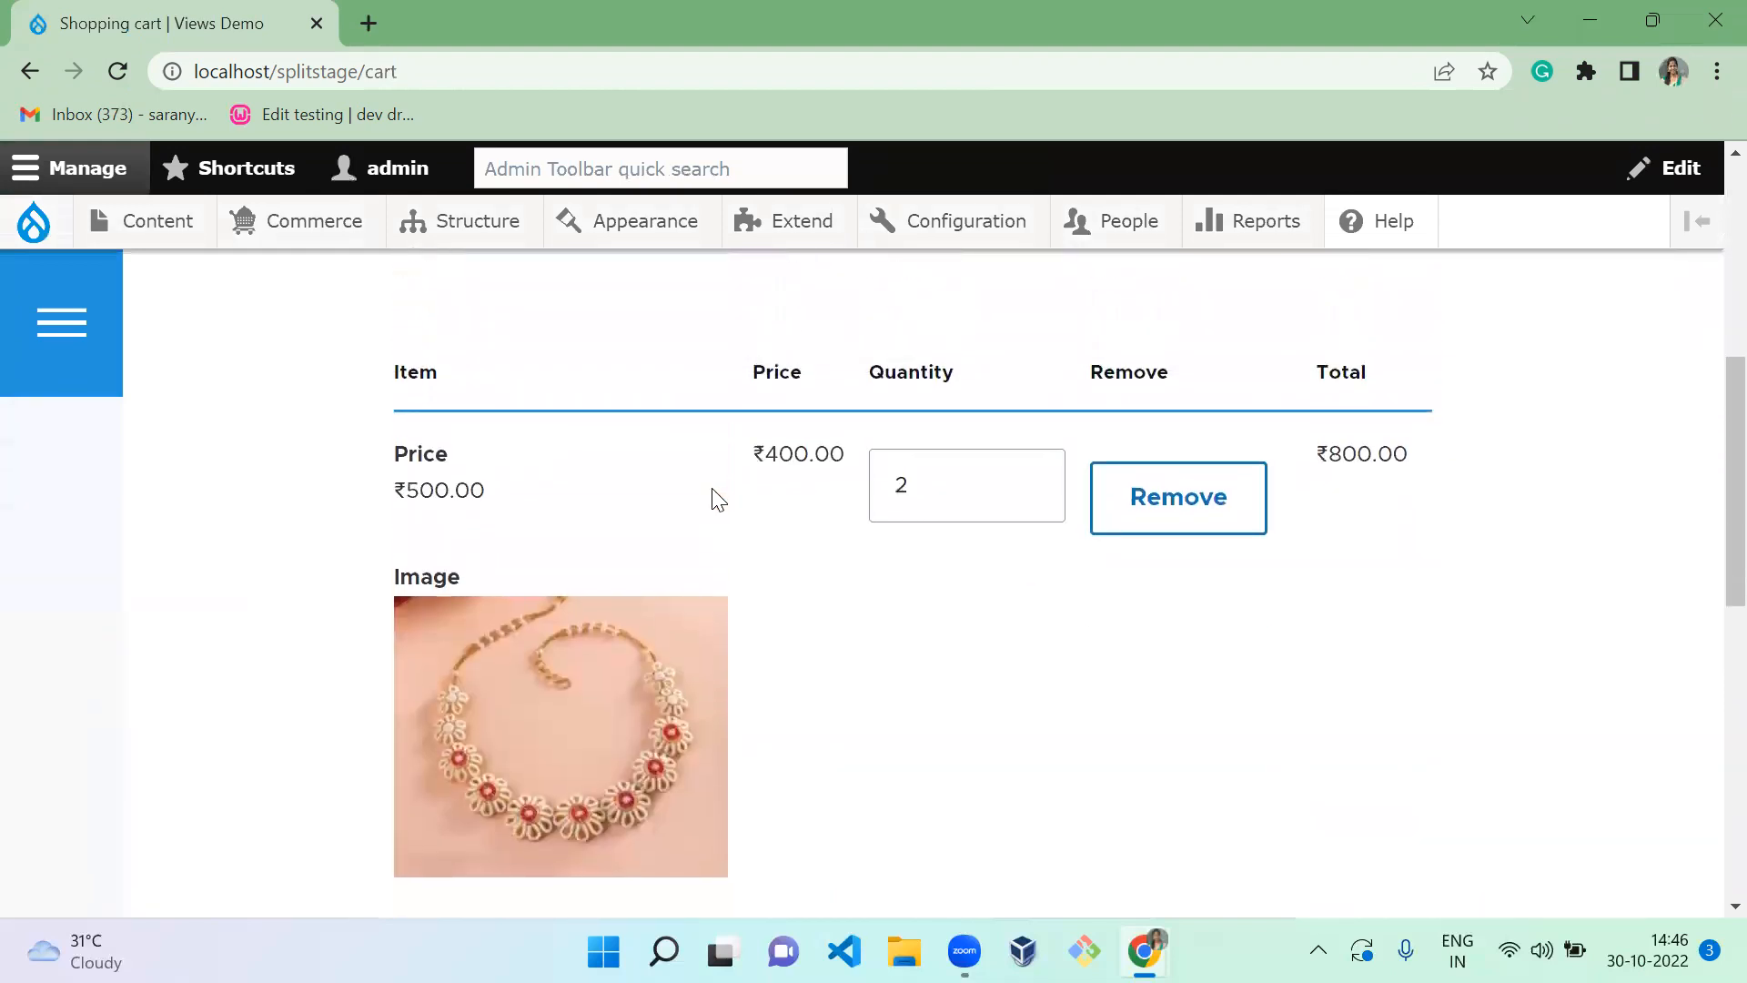
left_click(911, 483)
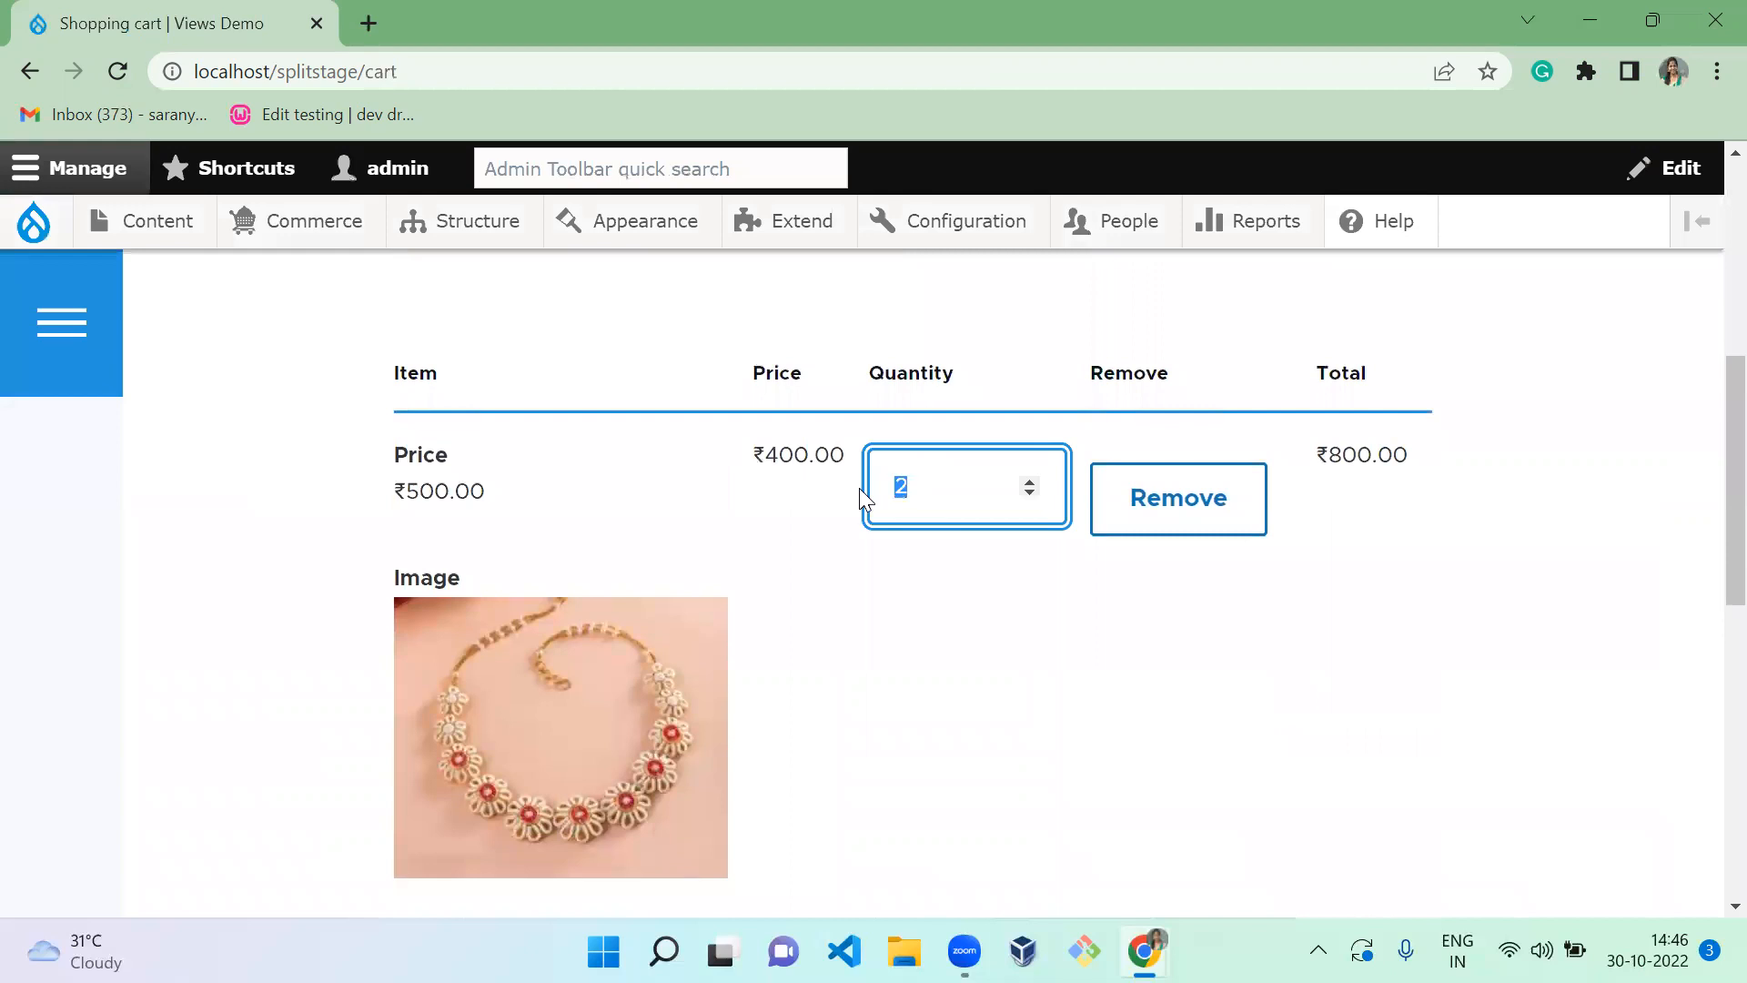
left_click(1065, 729)
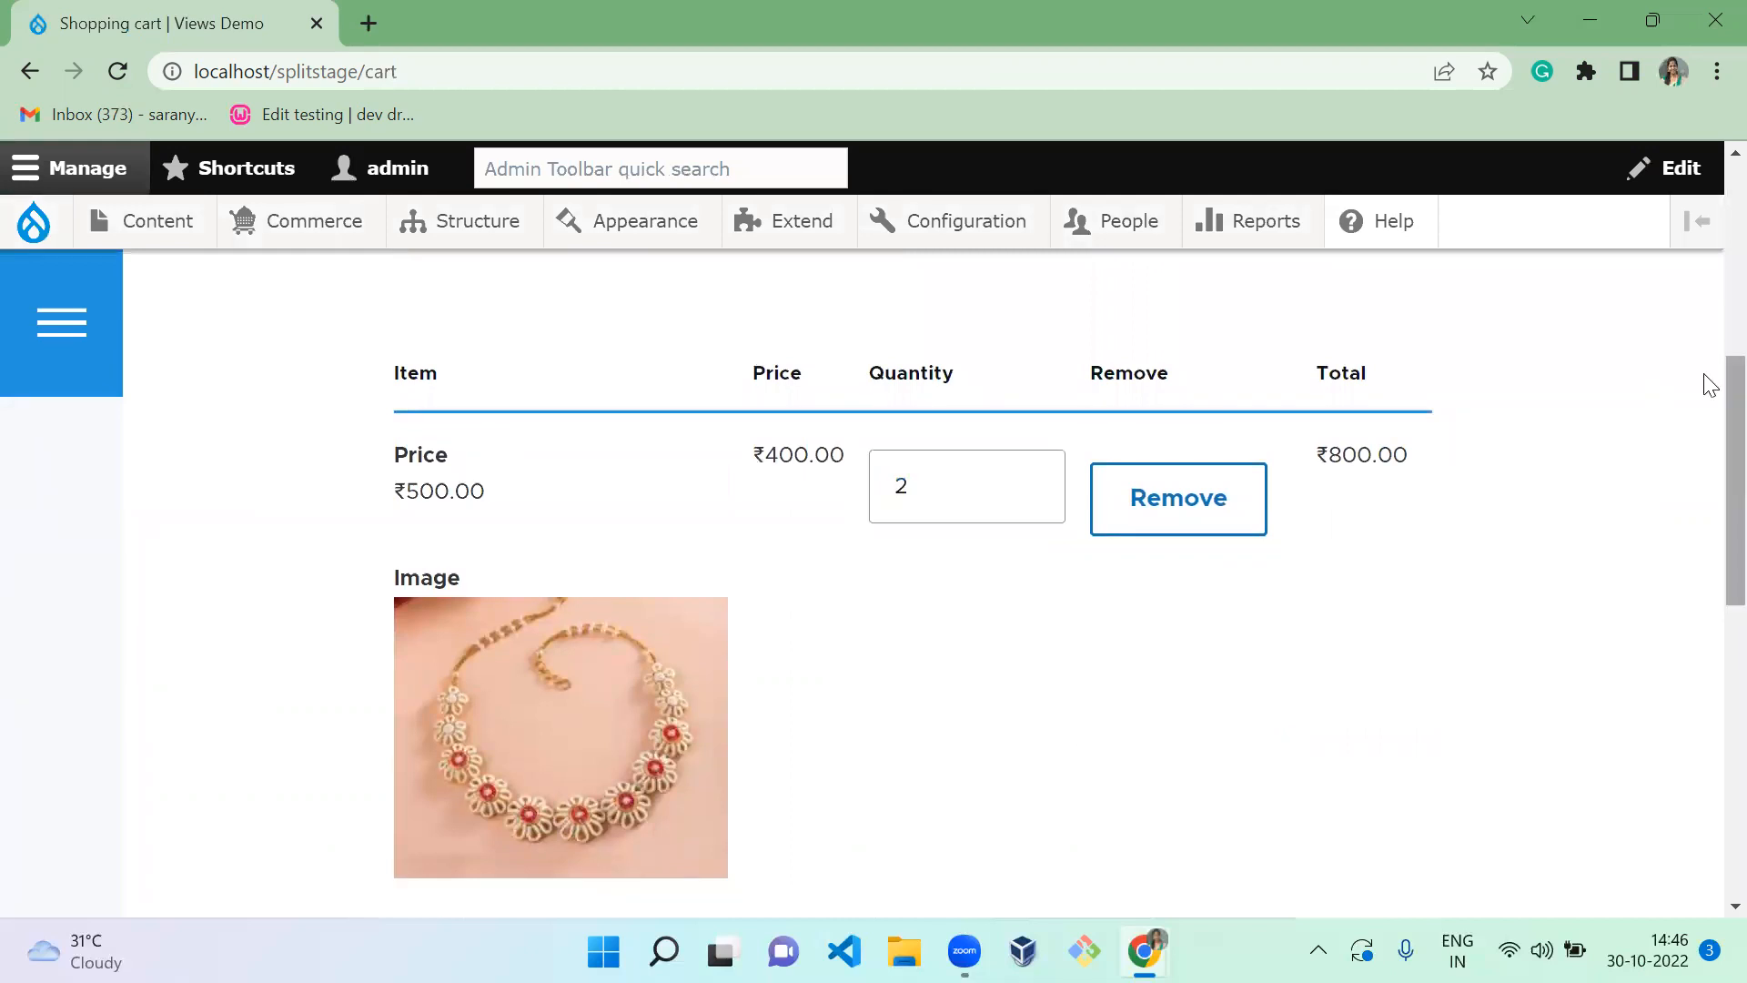
scroll(1705, 476, "down", 5)
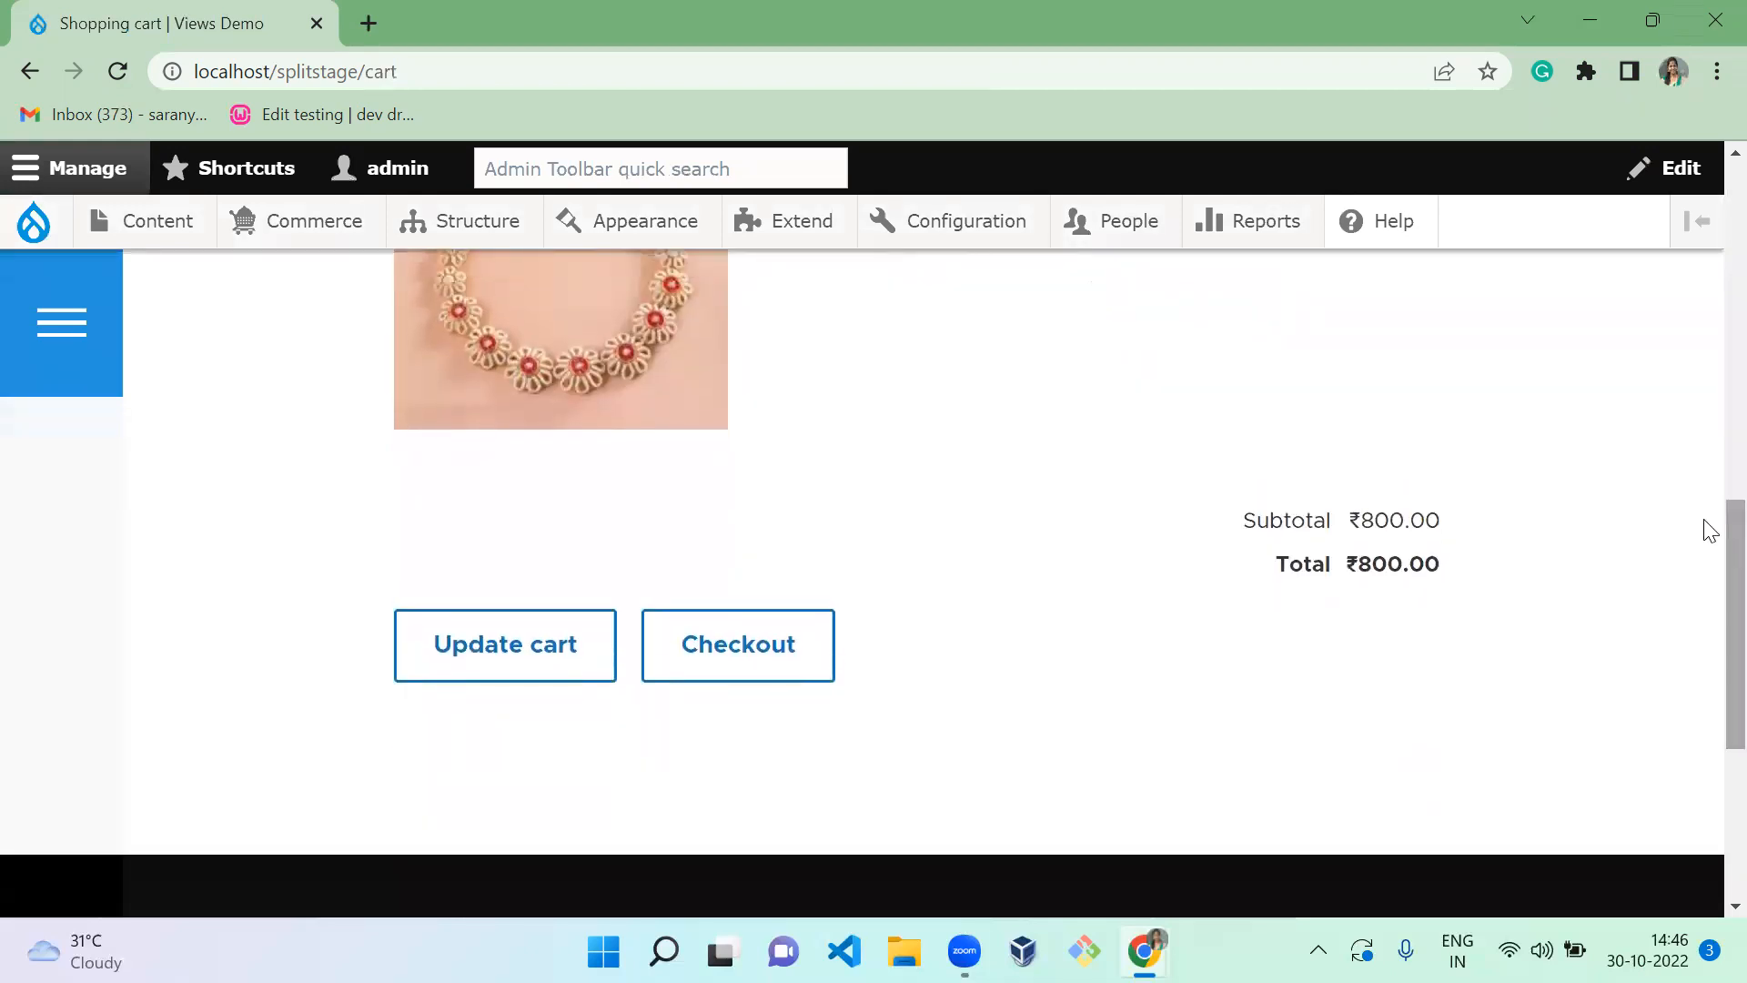
Start checkout and remove the applied coupon, raising the order total to ₹1,000.00
left_click(737, 671)
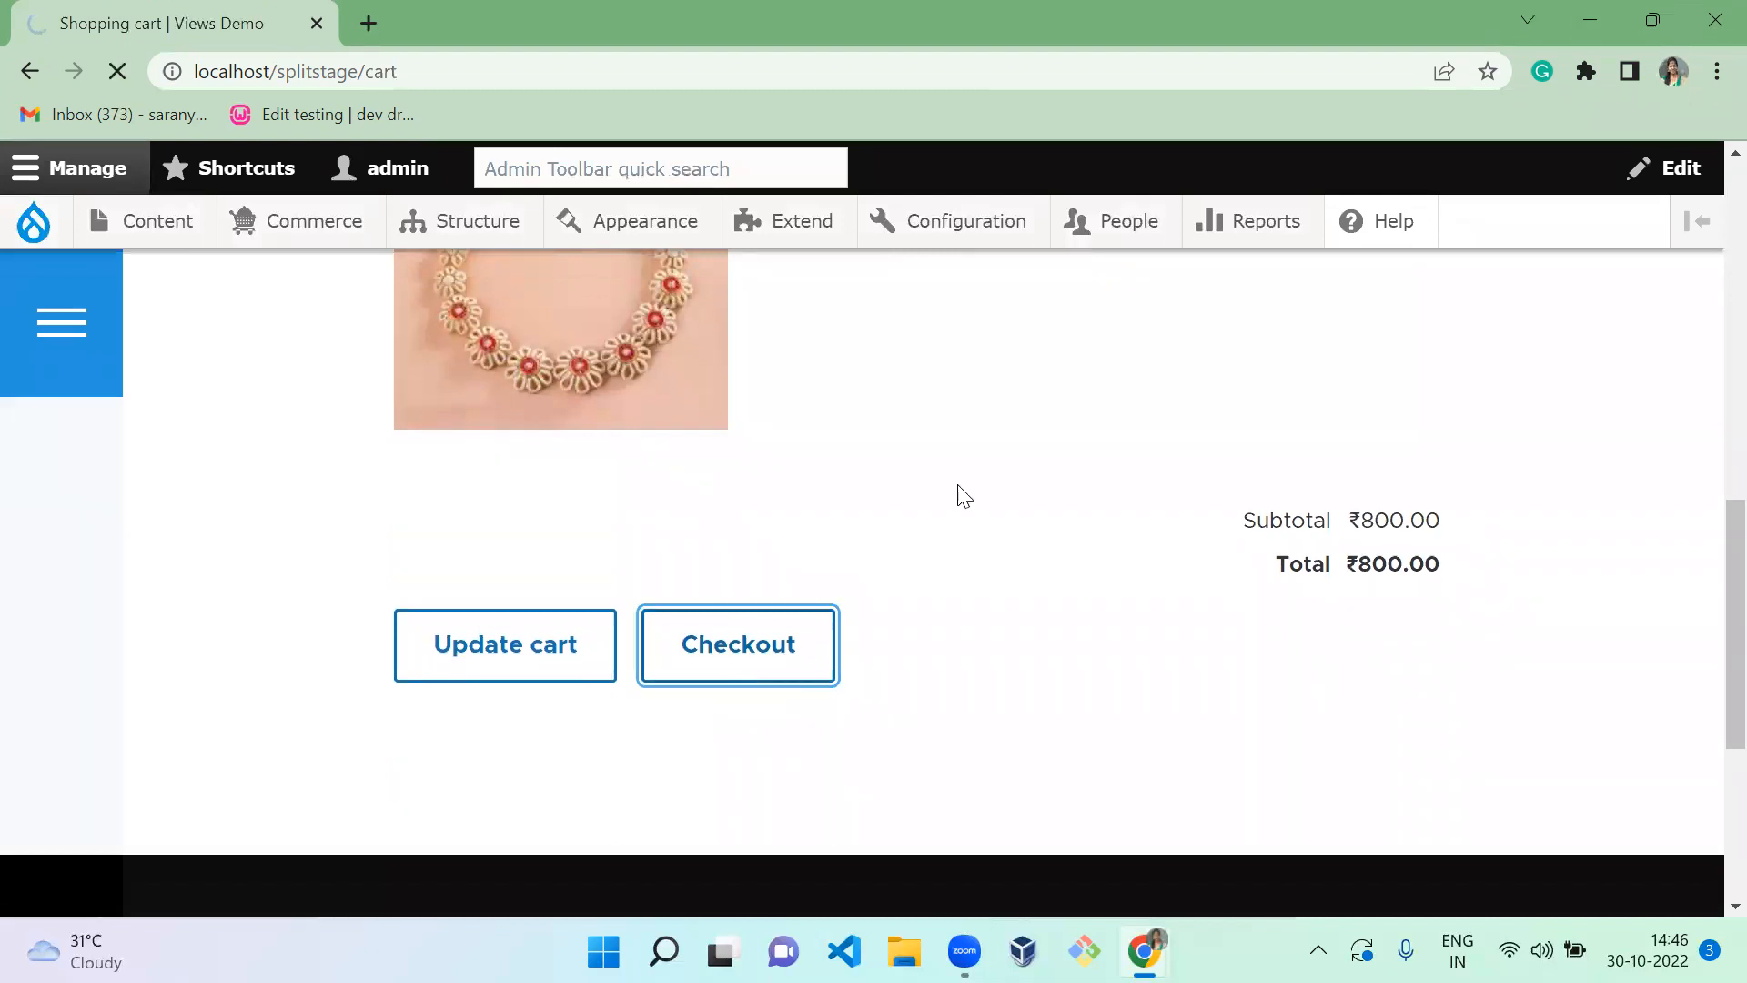
scroll(1707, 473, "down", 8)
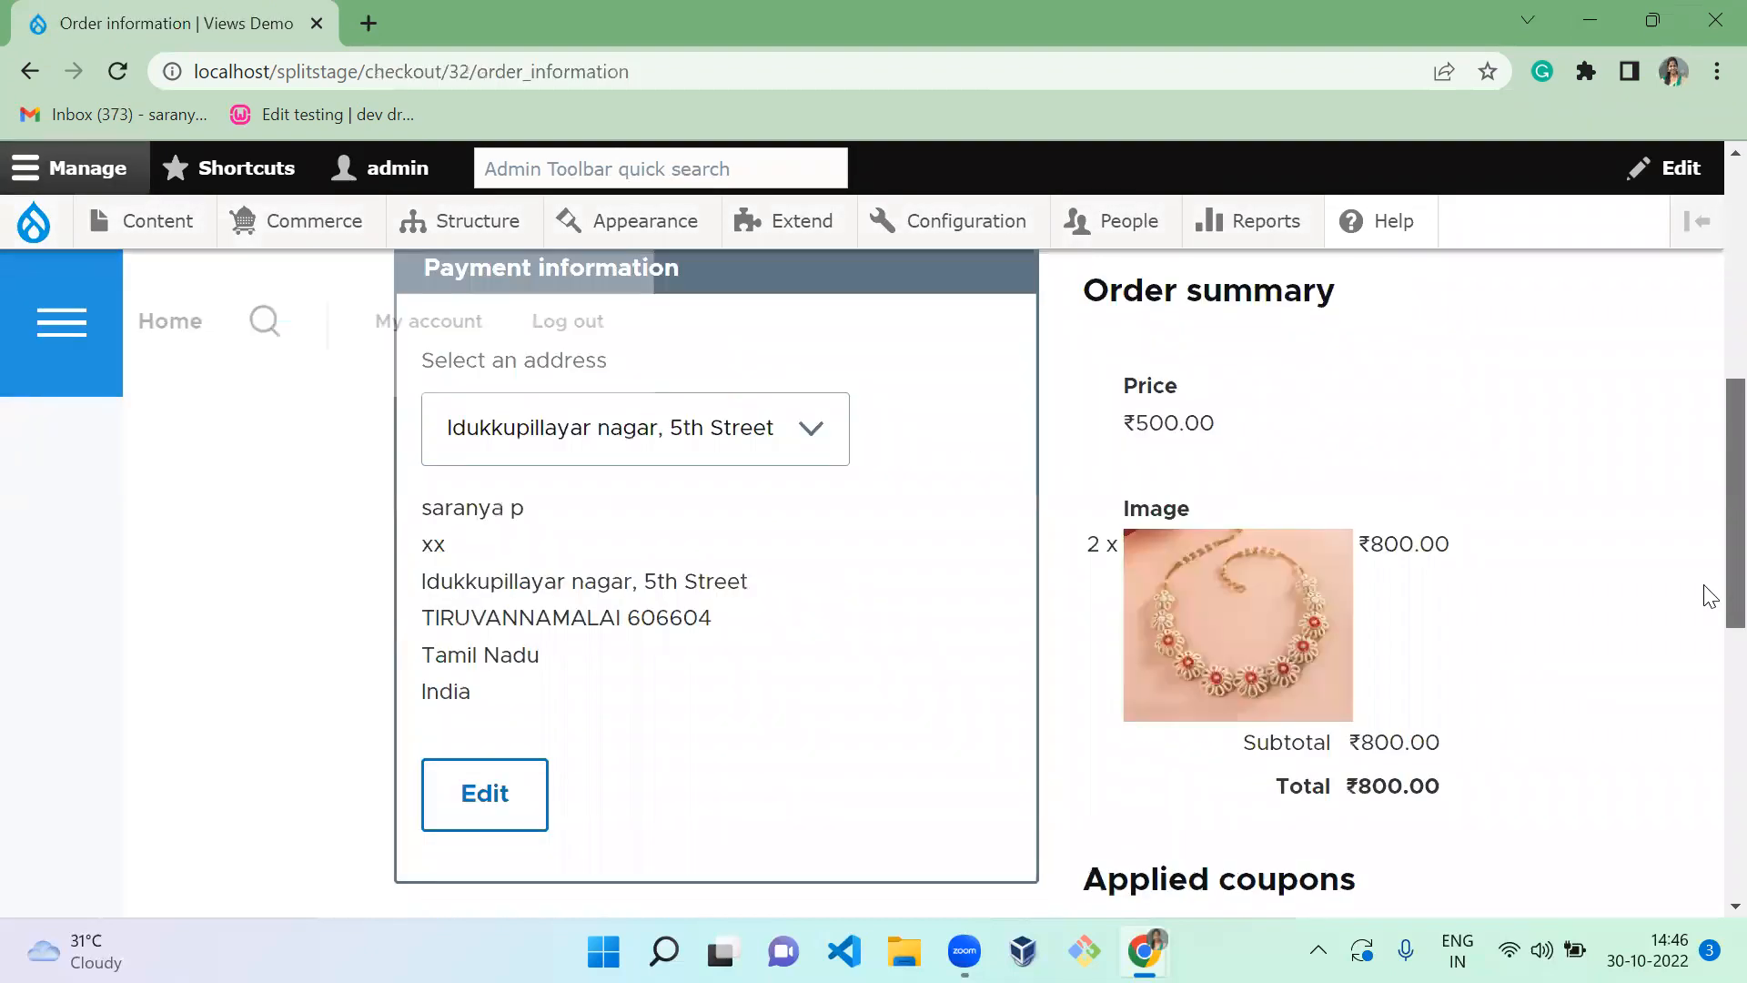
scroll(1707, 605, "down", 2)
scroll(1483, 616, "down", 3)
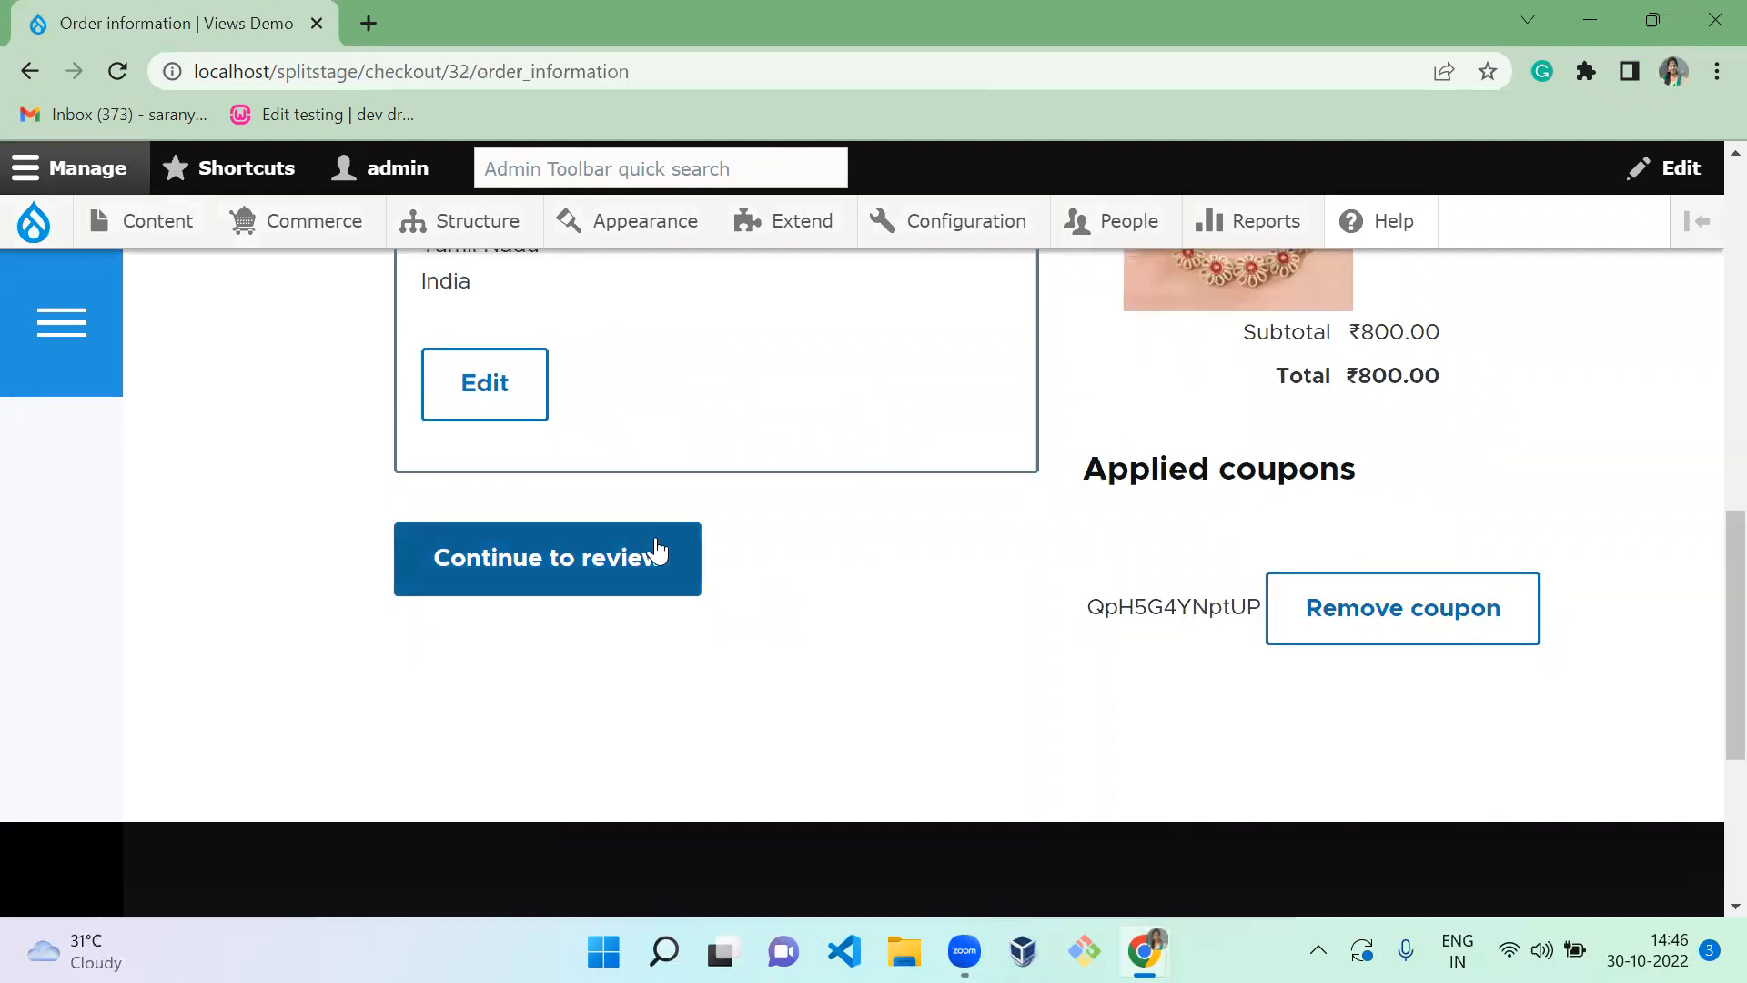
left_click(1472, 637)
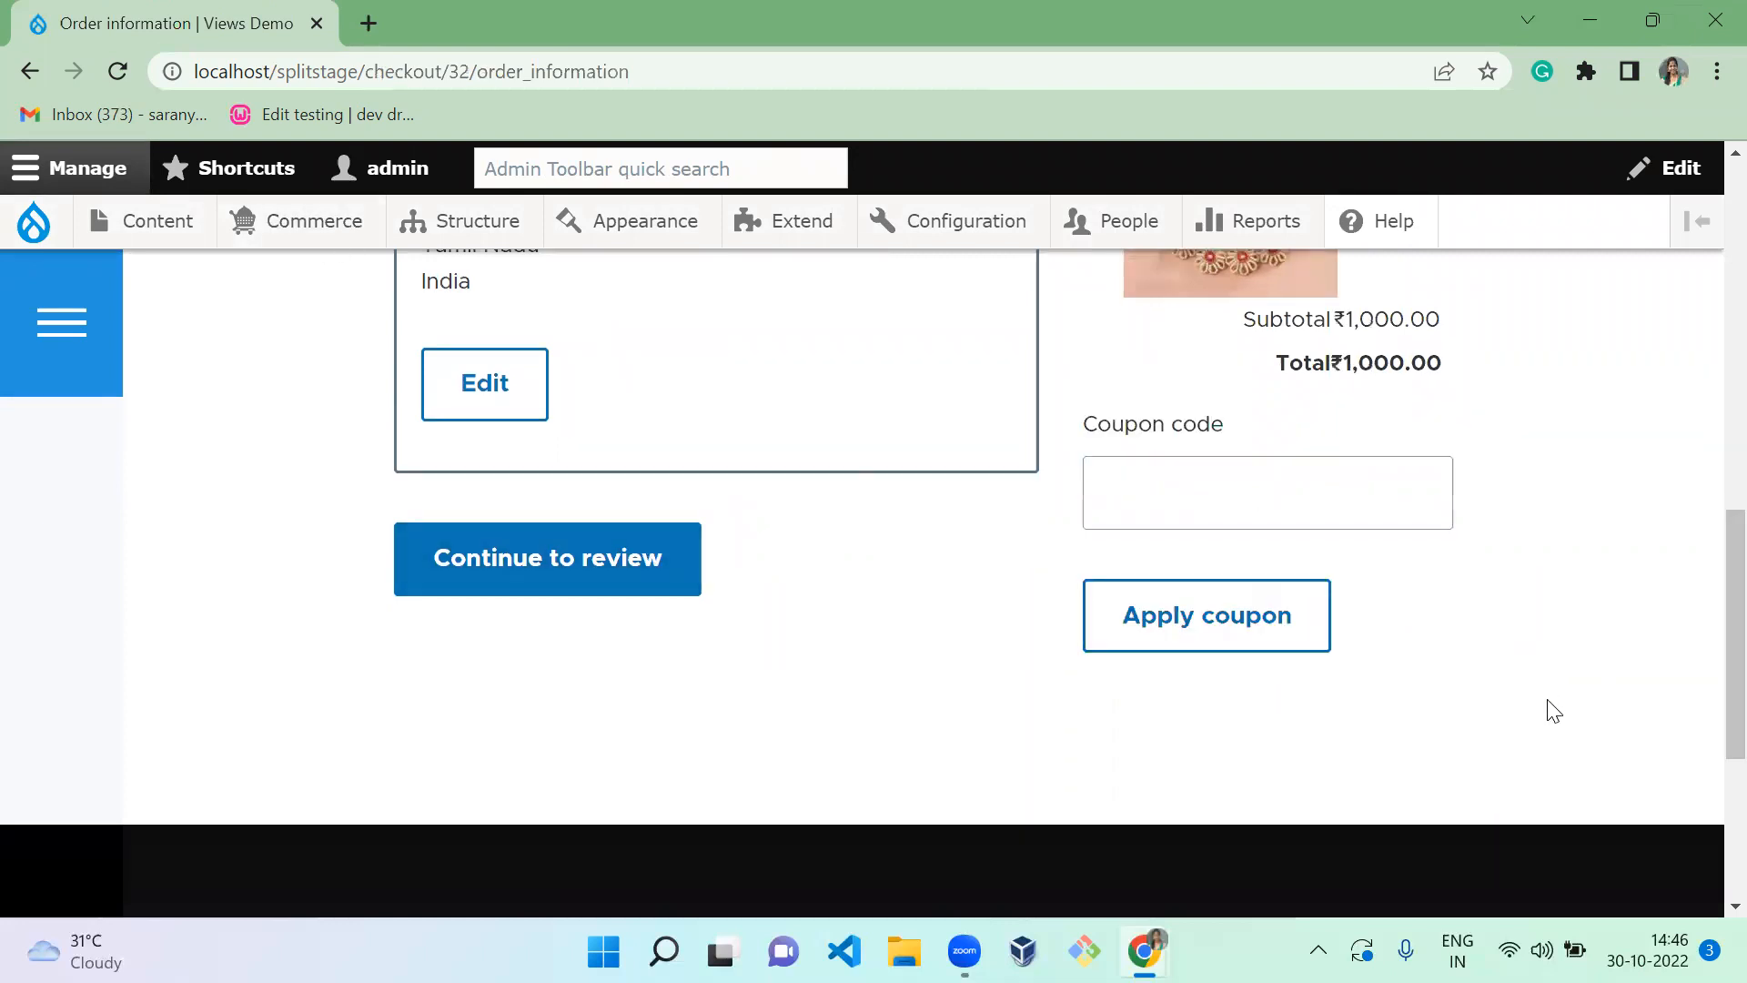
In a new tab, copy the Clothes promotion's coupon code from its coupon list, then return to checkout
mouse_move(314, 227)
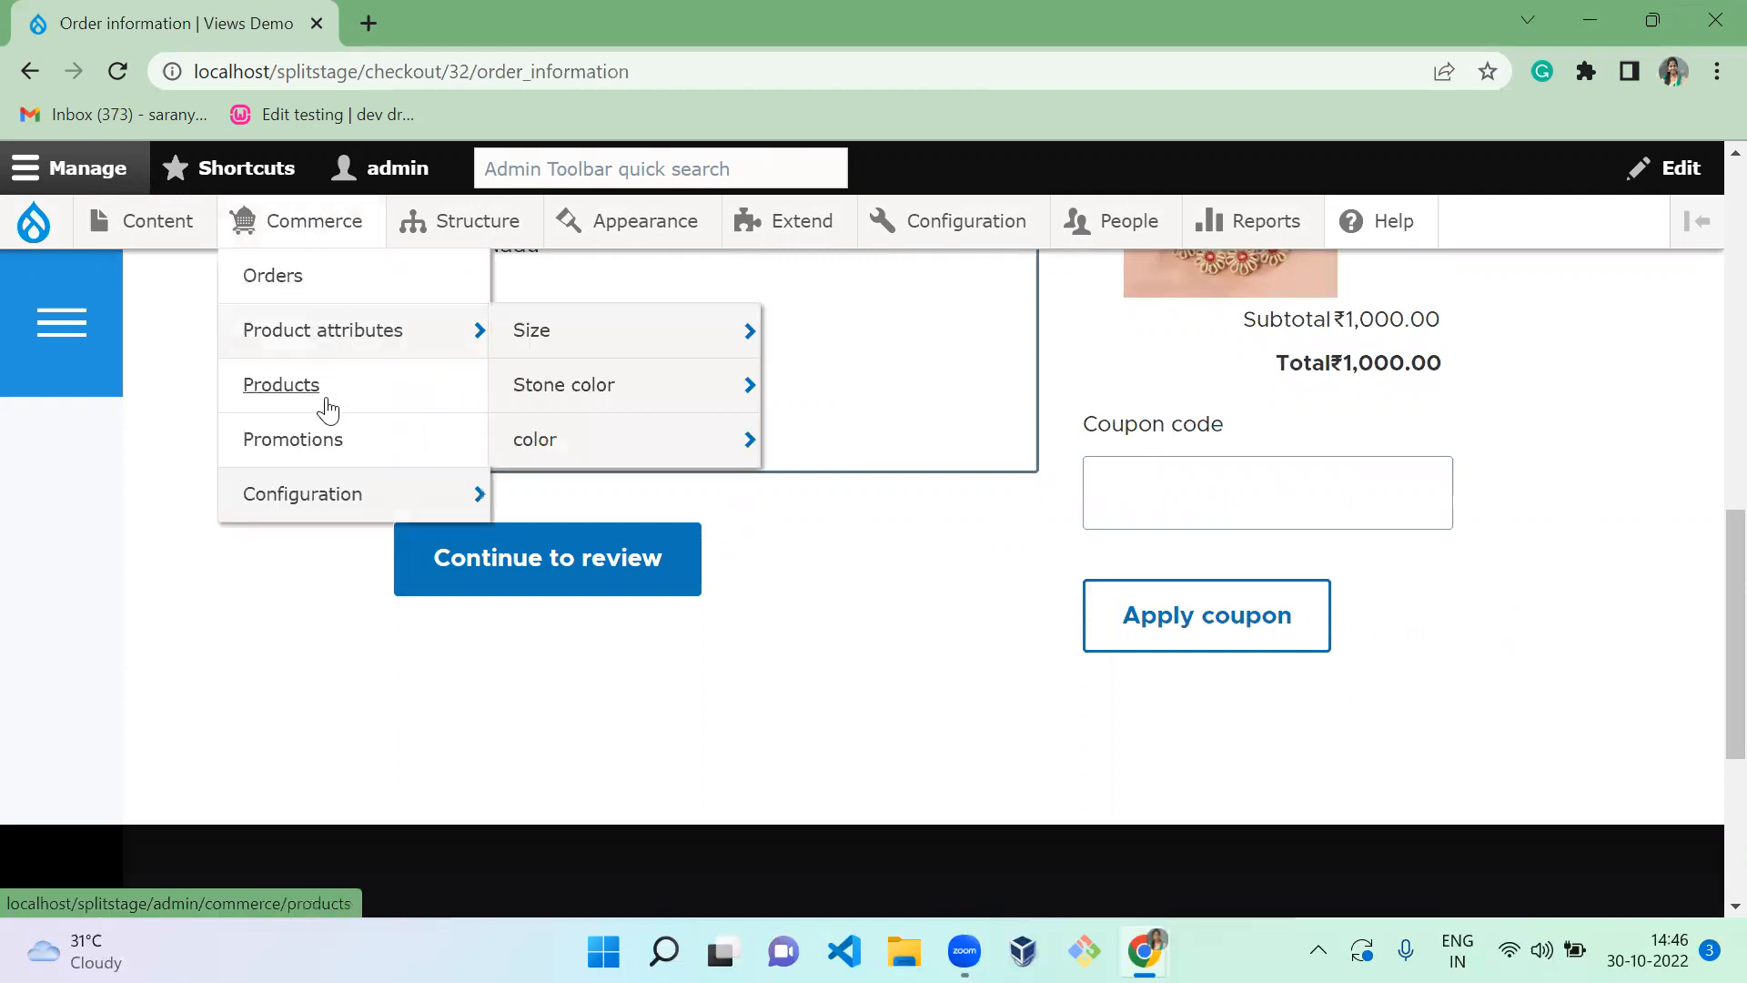
middle_click(334, 452)
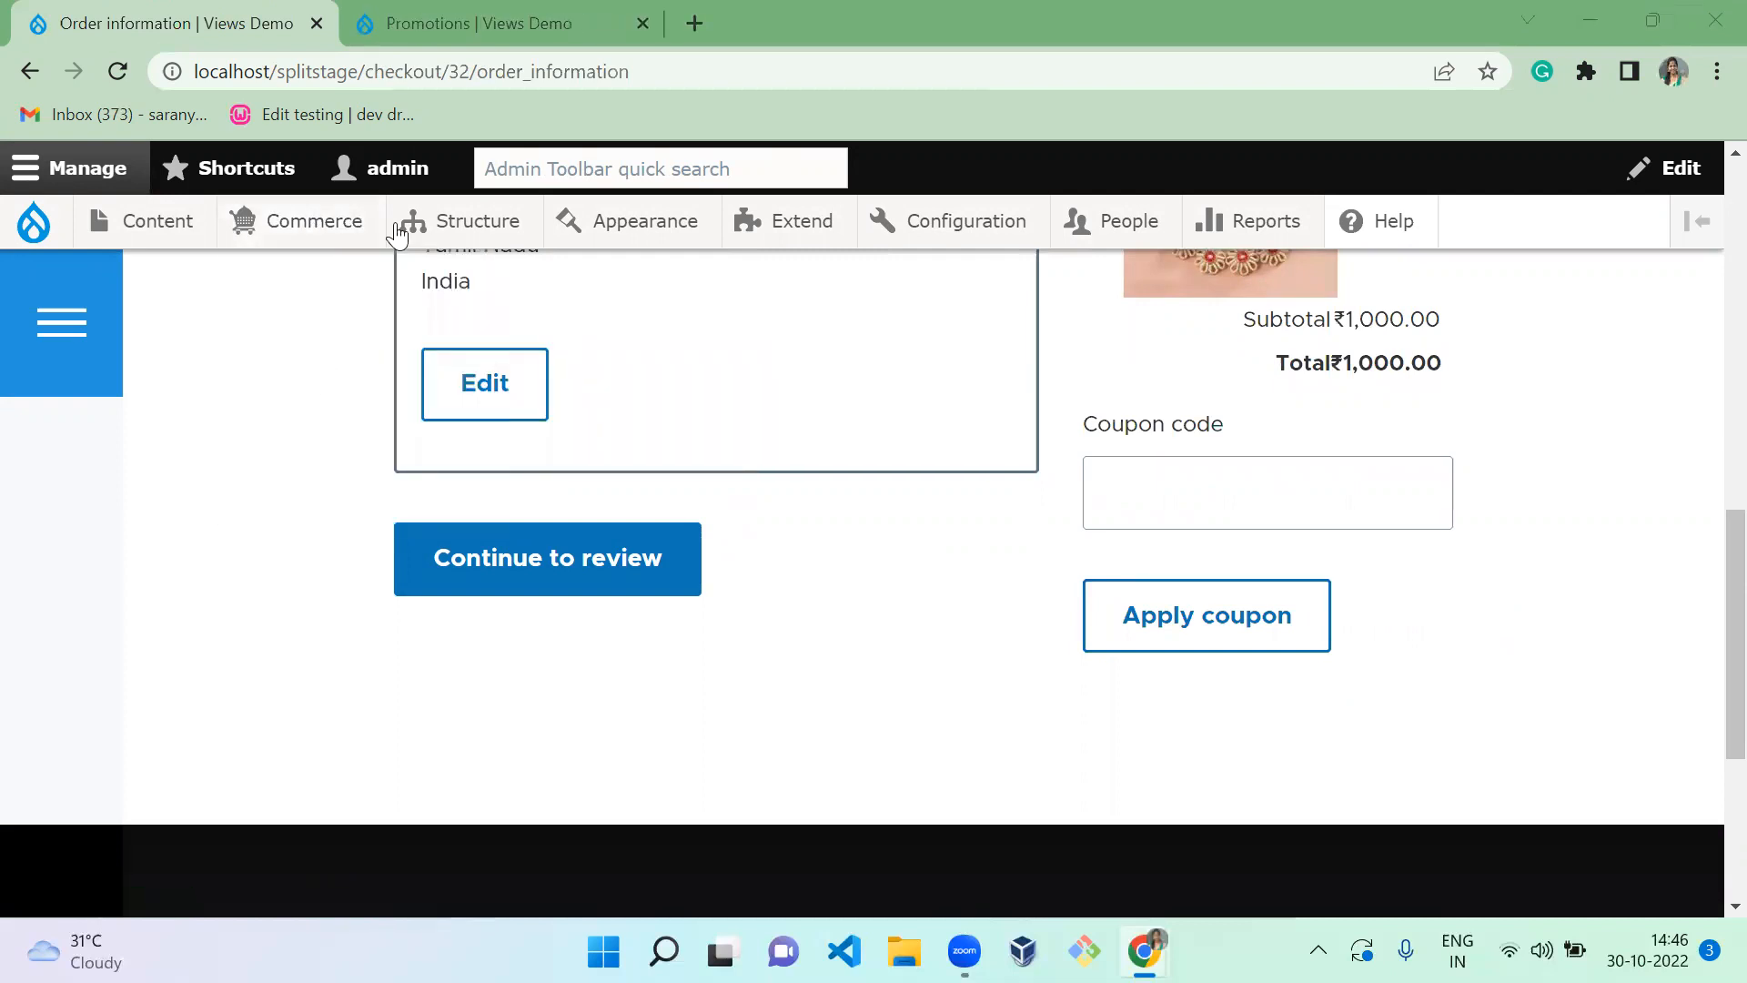
key("ctrl+Tab")
scroll(1704, 356, "down", 3)
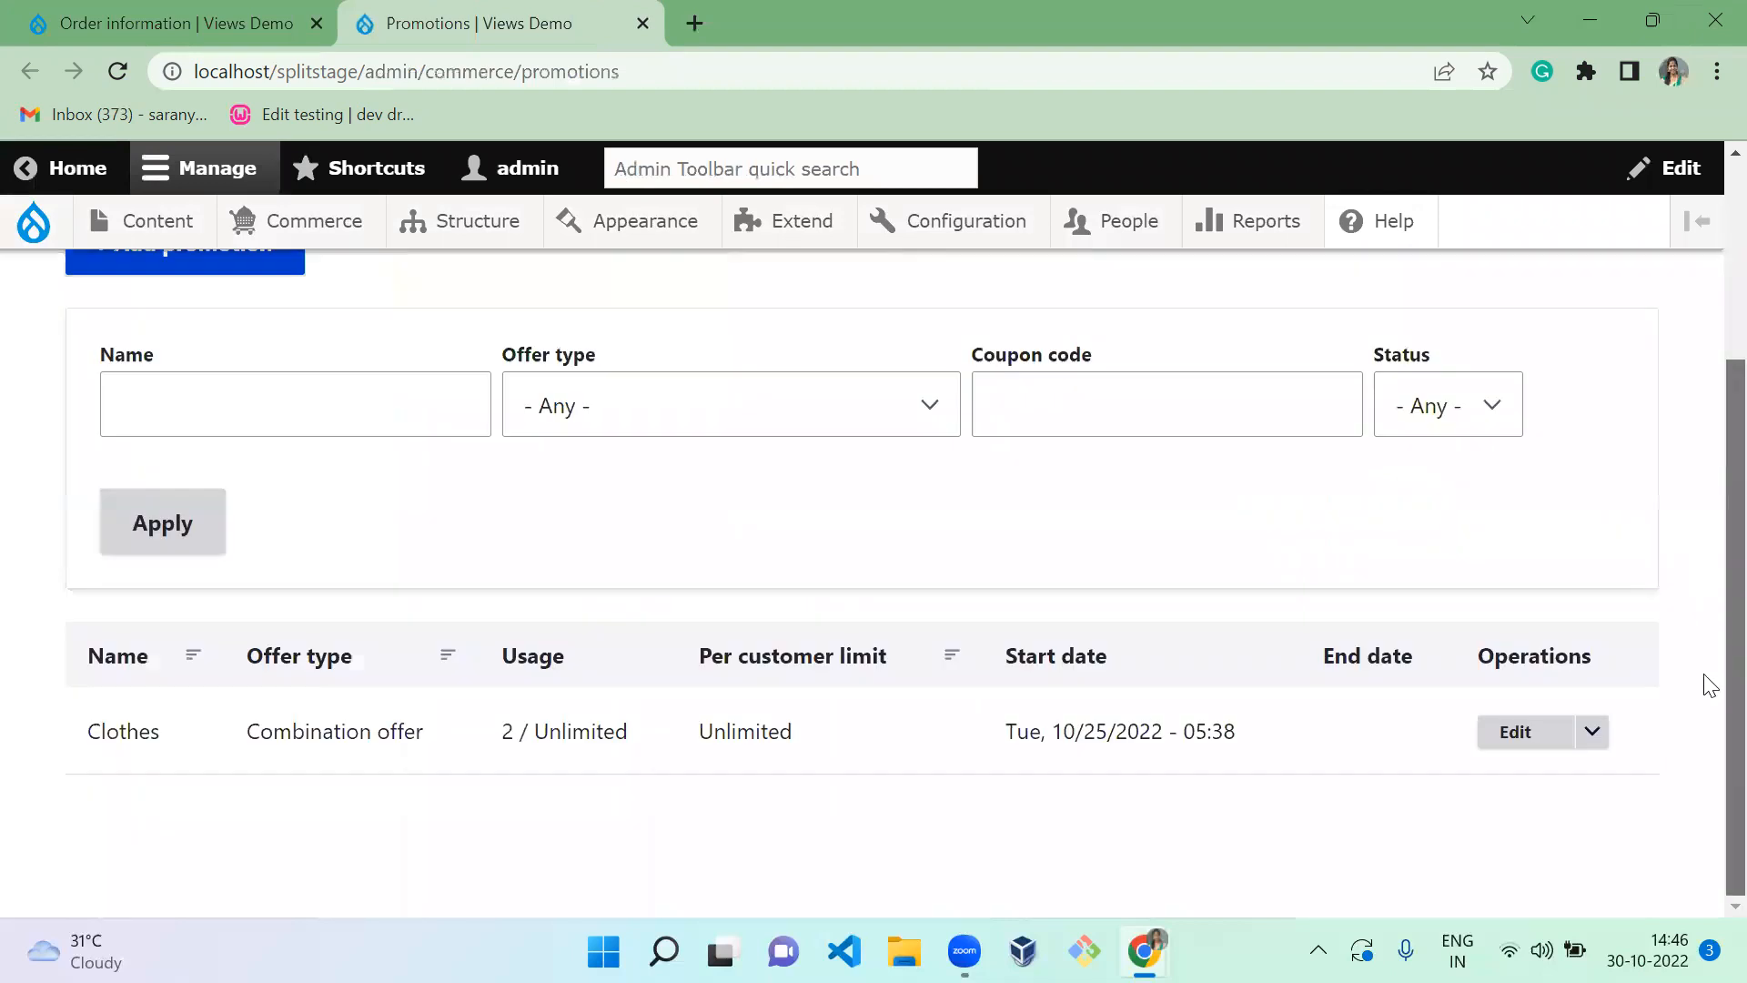
left_click(1589, 730)
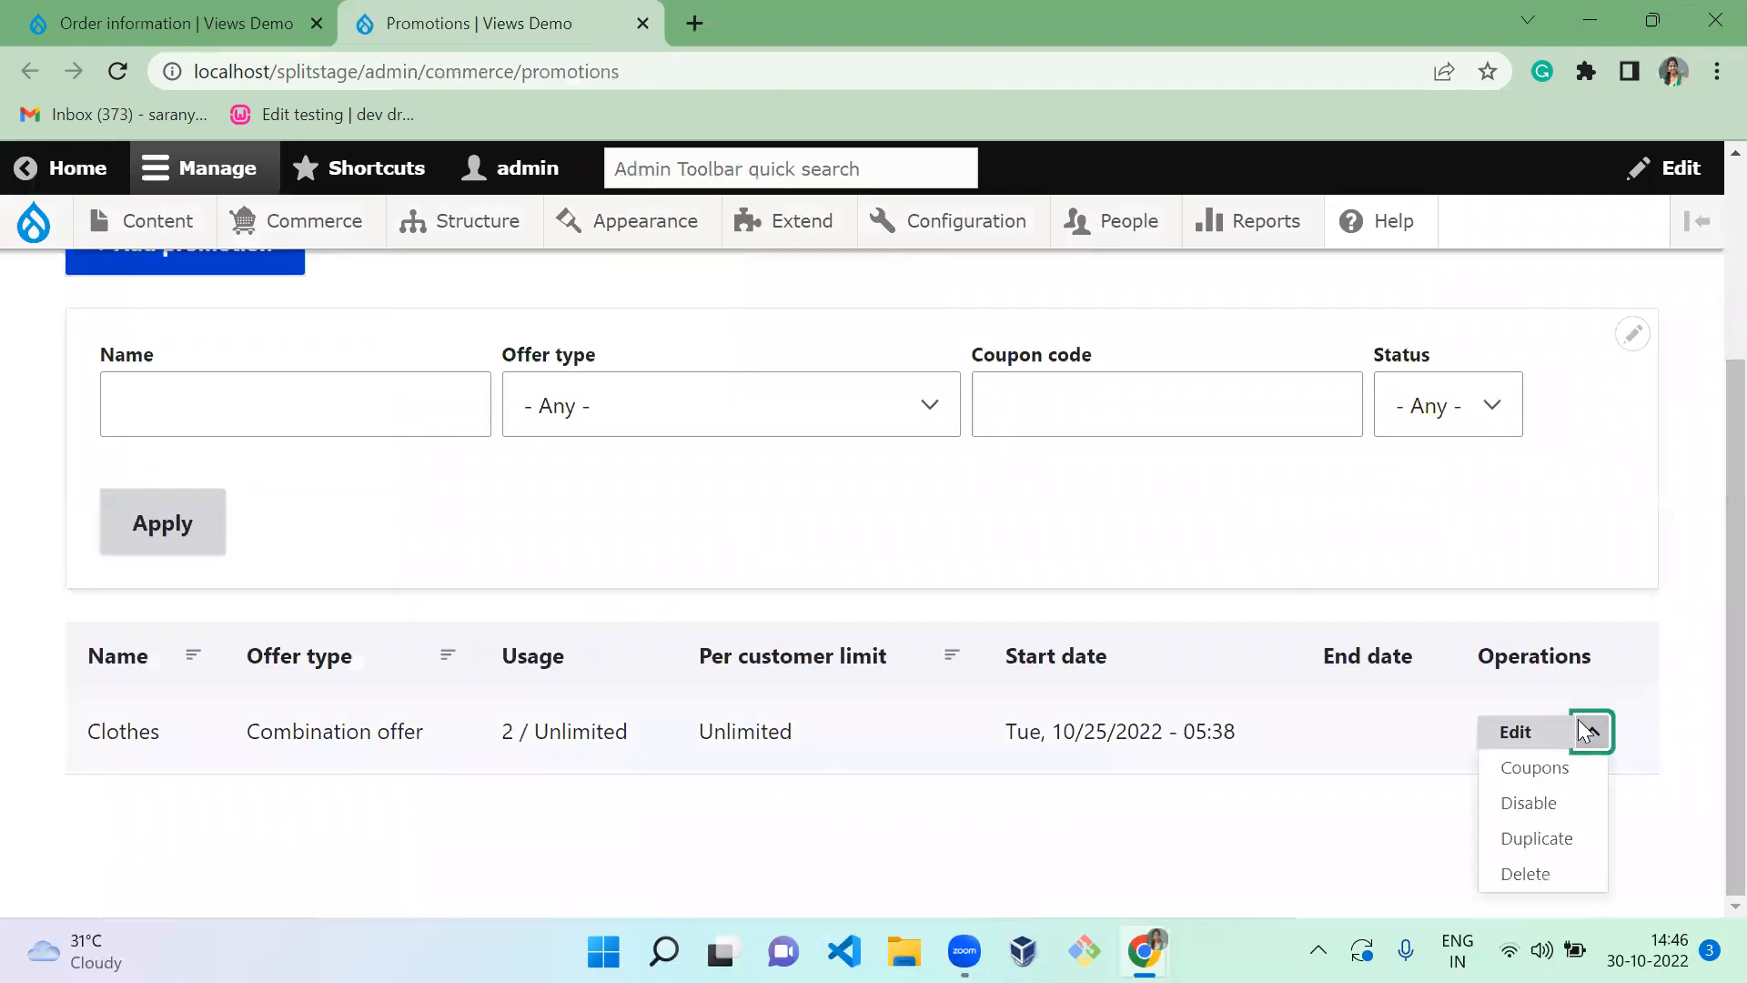
left_click(1535, 771)
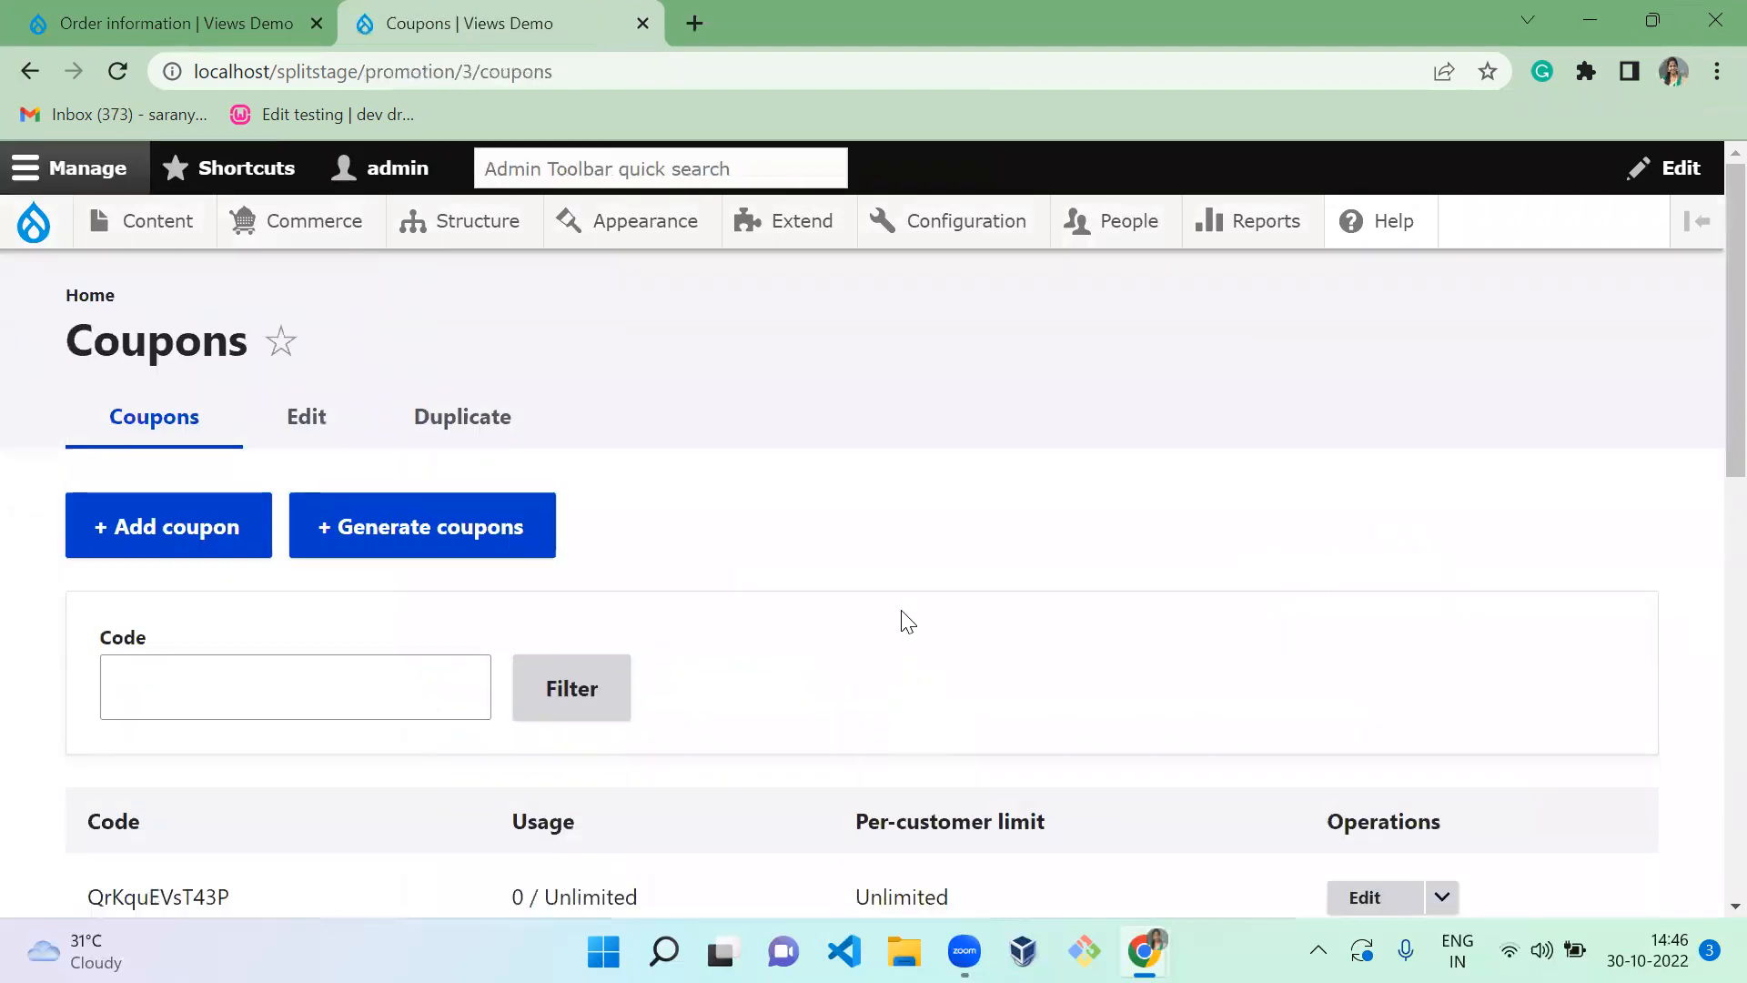
scroll(907, 622, "down", 5)
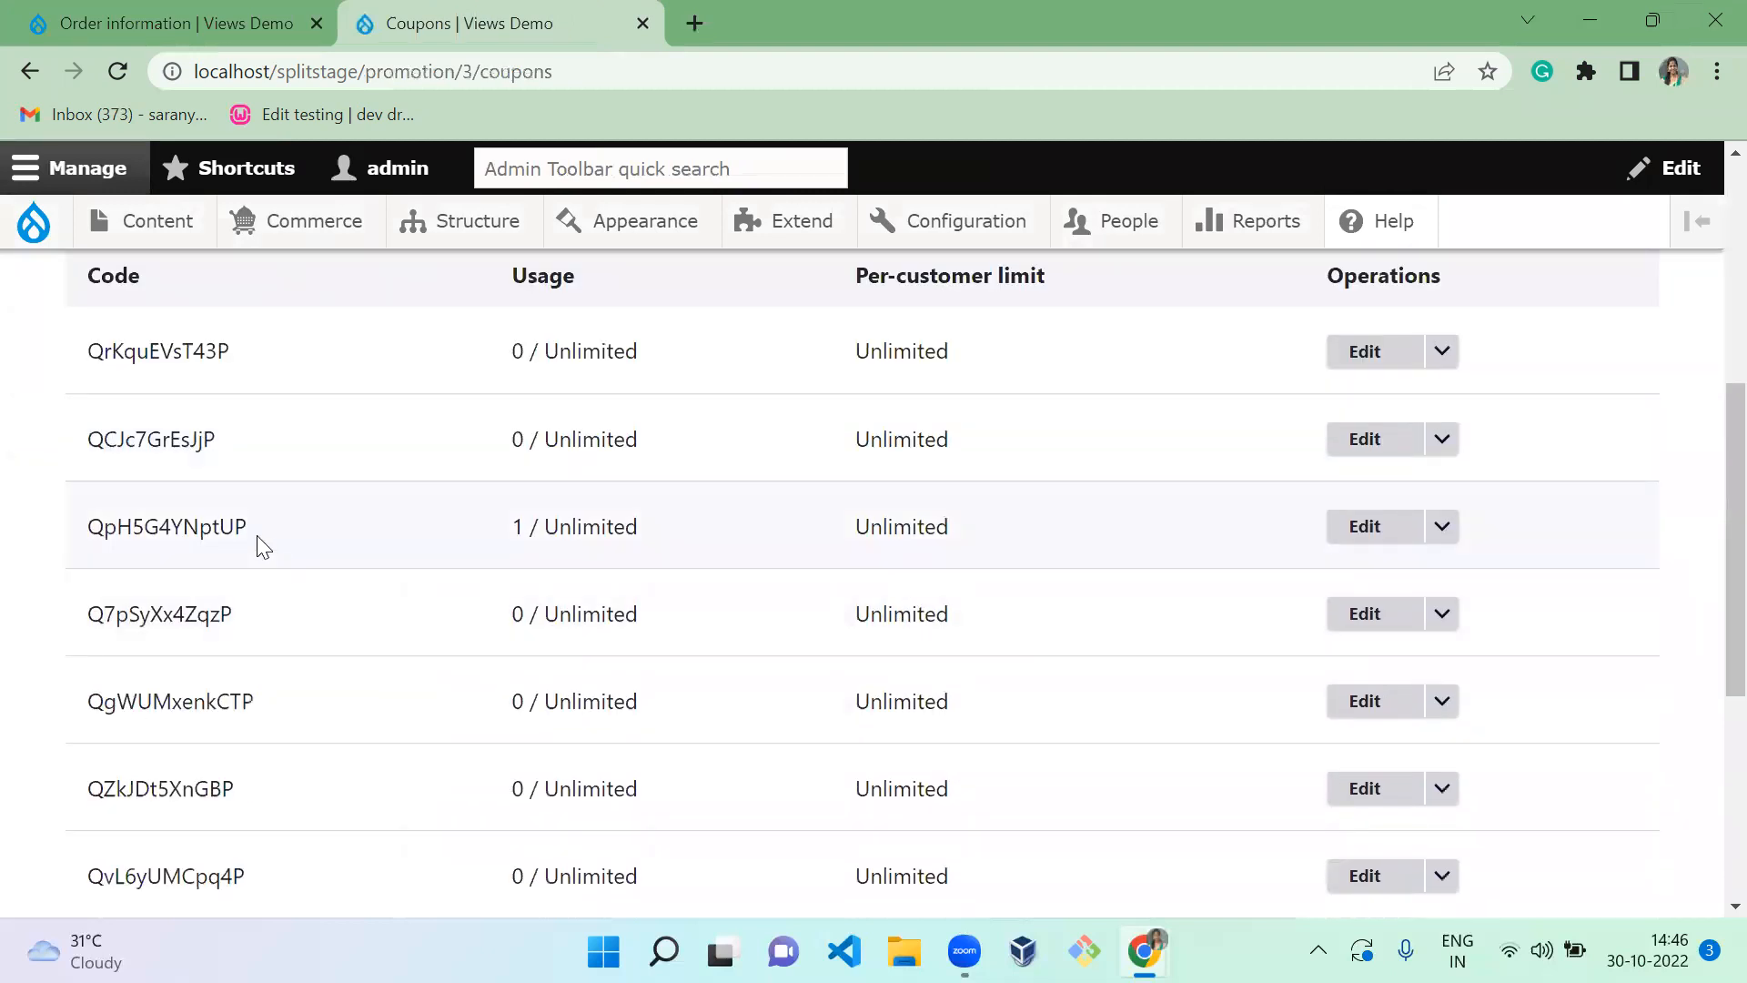
double_click(219, 521)
key("ctrl+c")
left_click(88, 13)
Apply the copied coupon at checkout, dropping the total to ₹800.00, and continue to review
left_click(1247, 460)
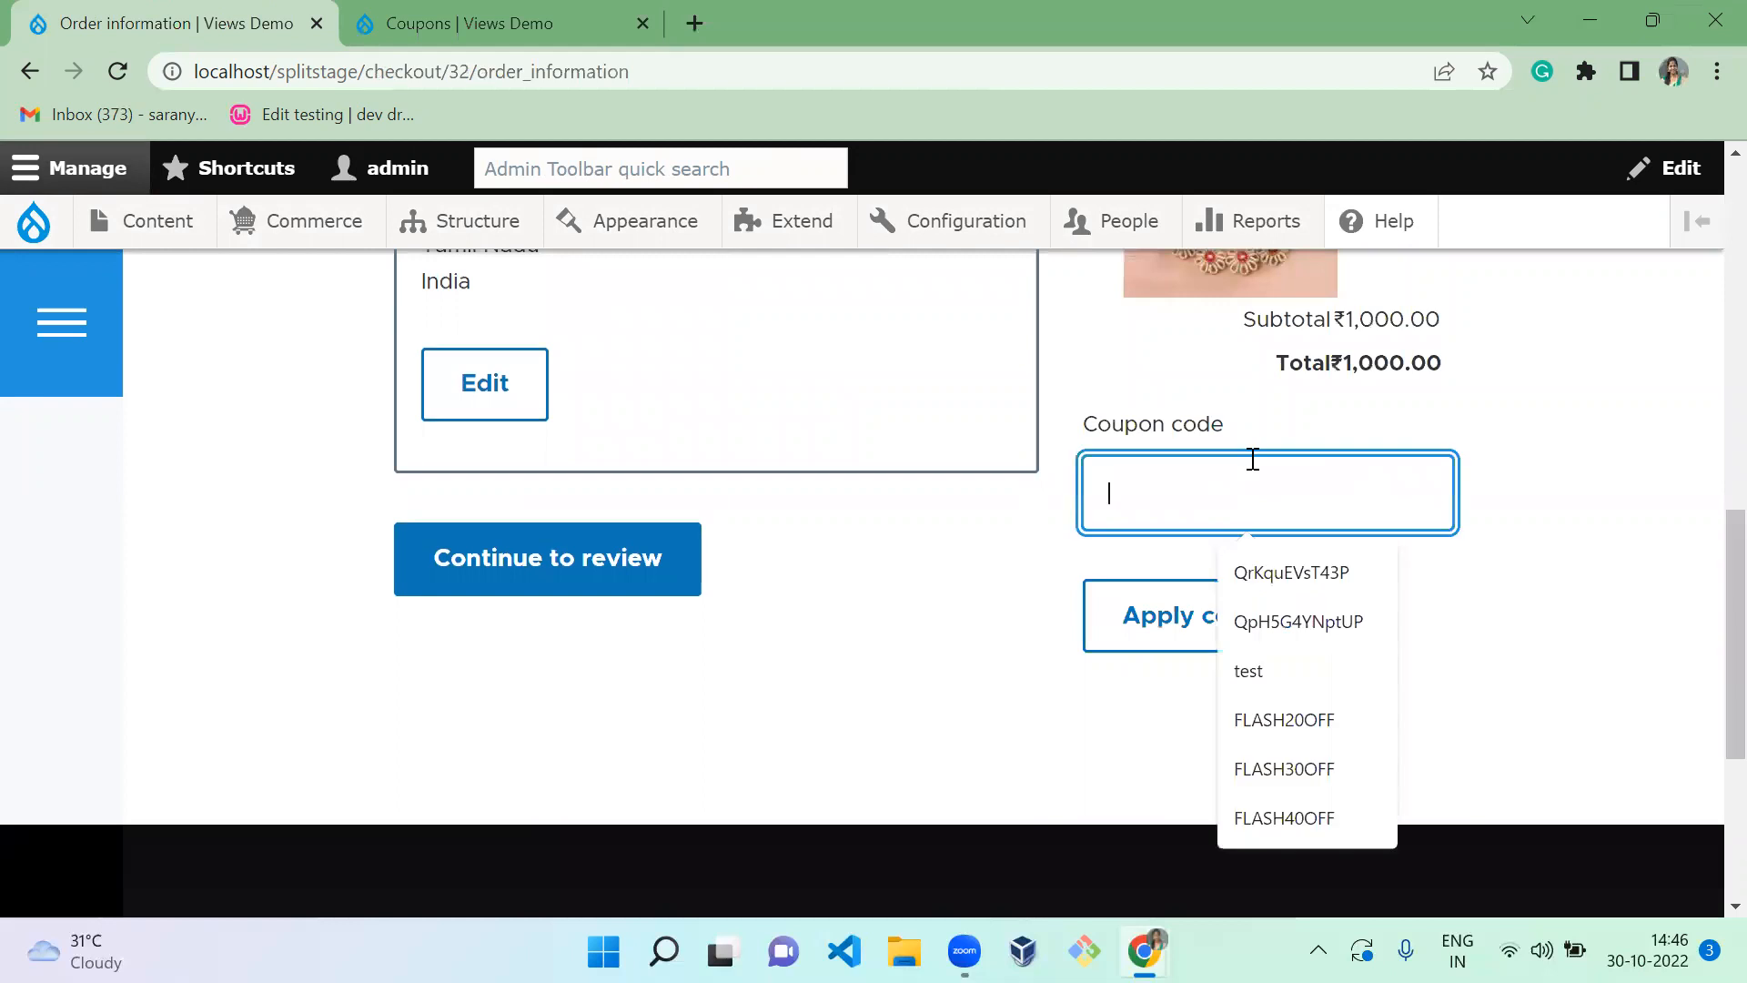
key("ctrl+v")
left_click(1177, 648)
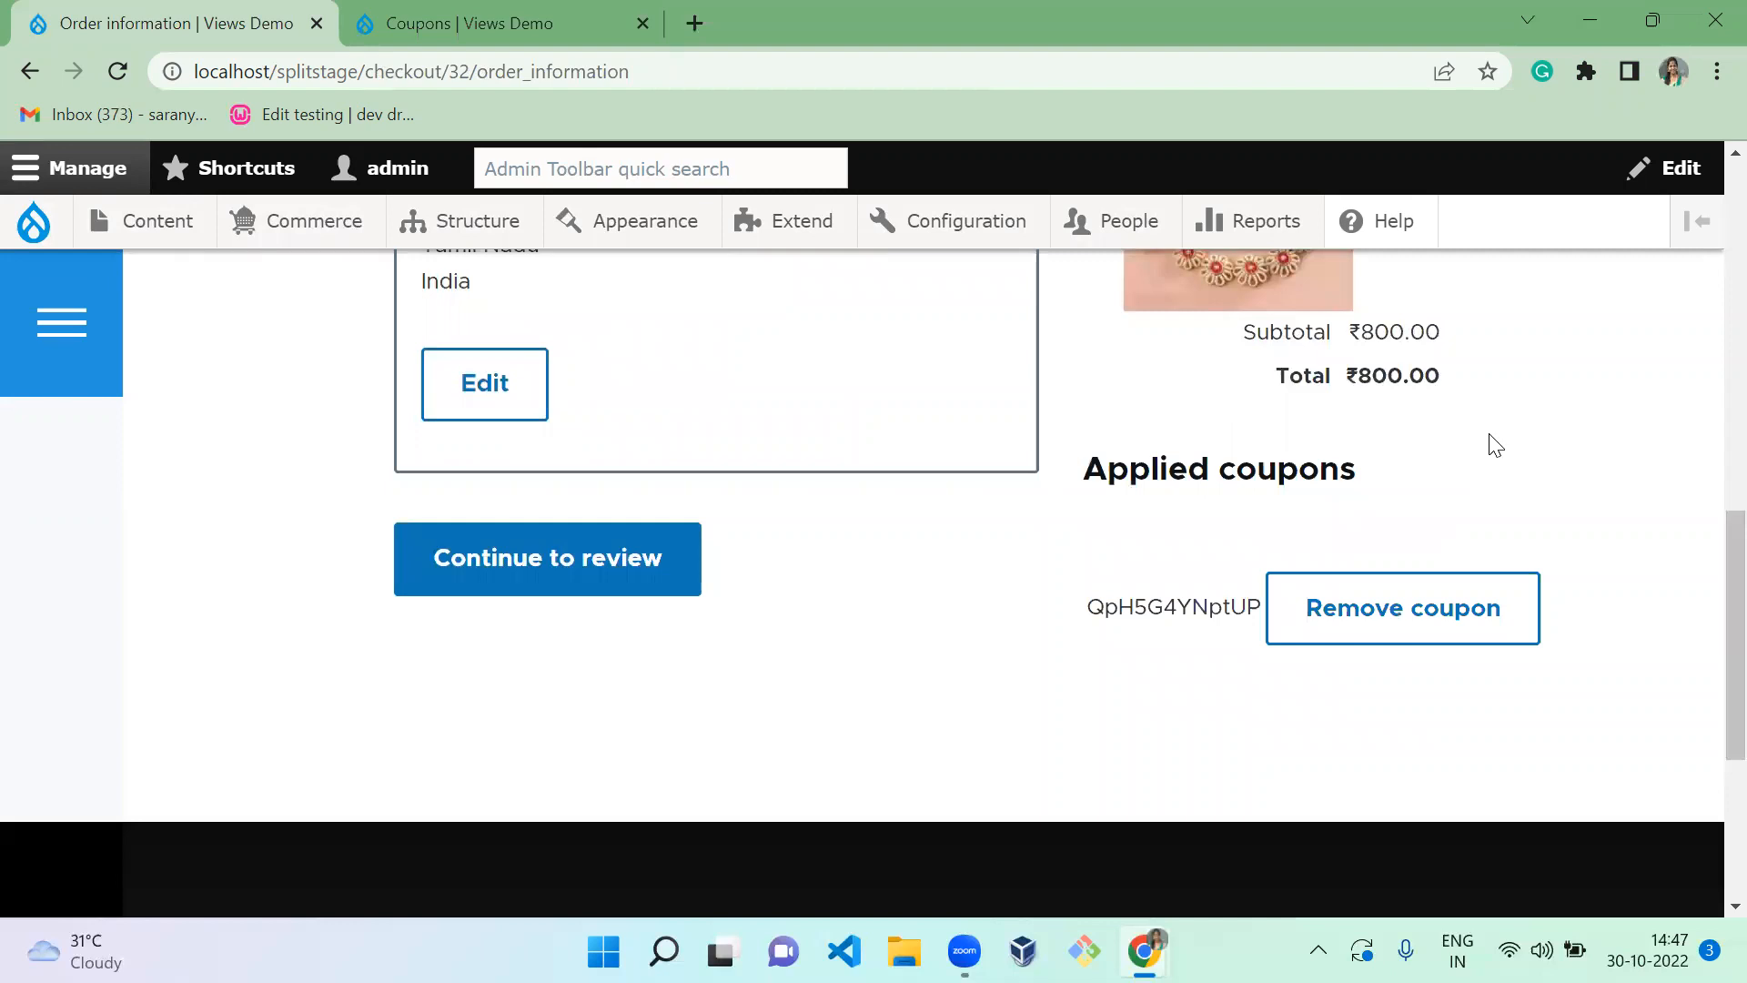
scroll(1710, 455, "up", 8)
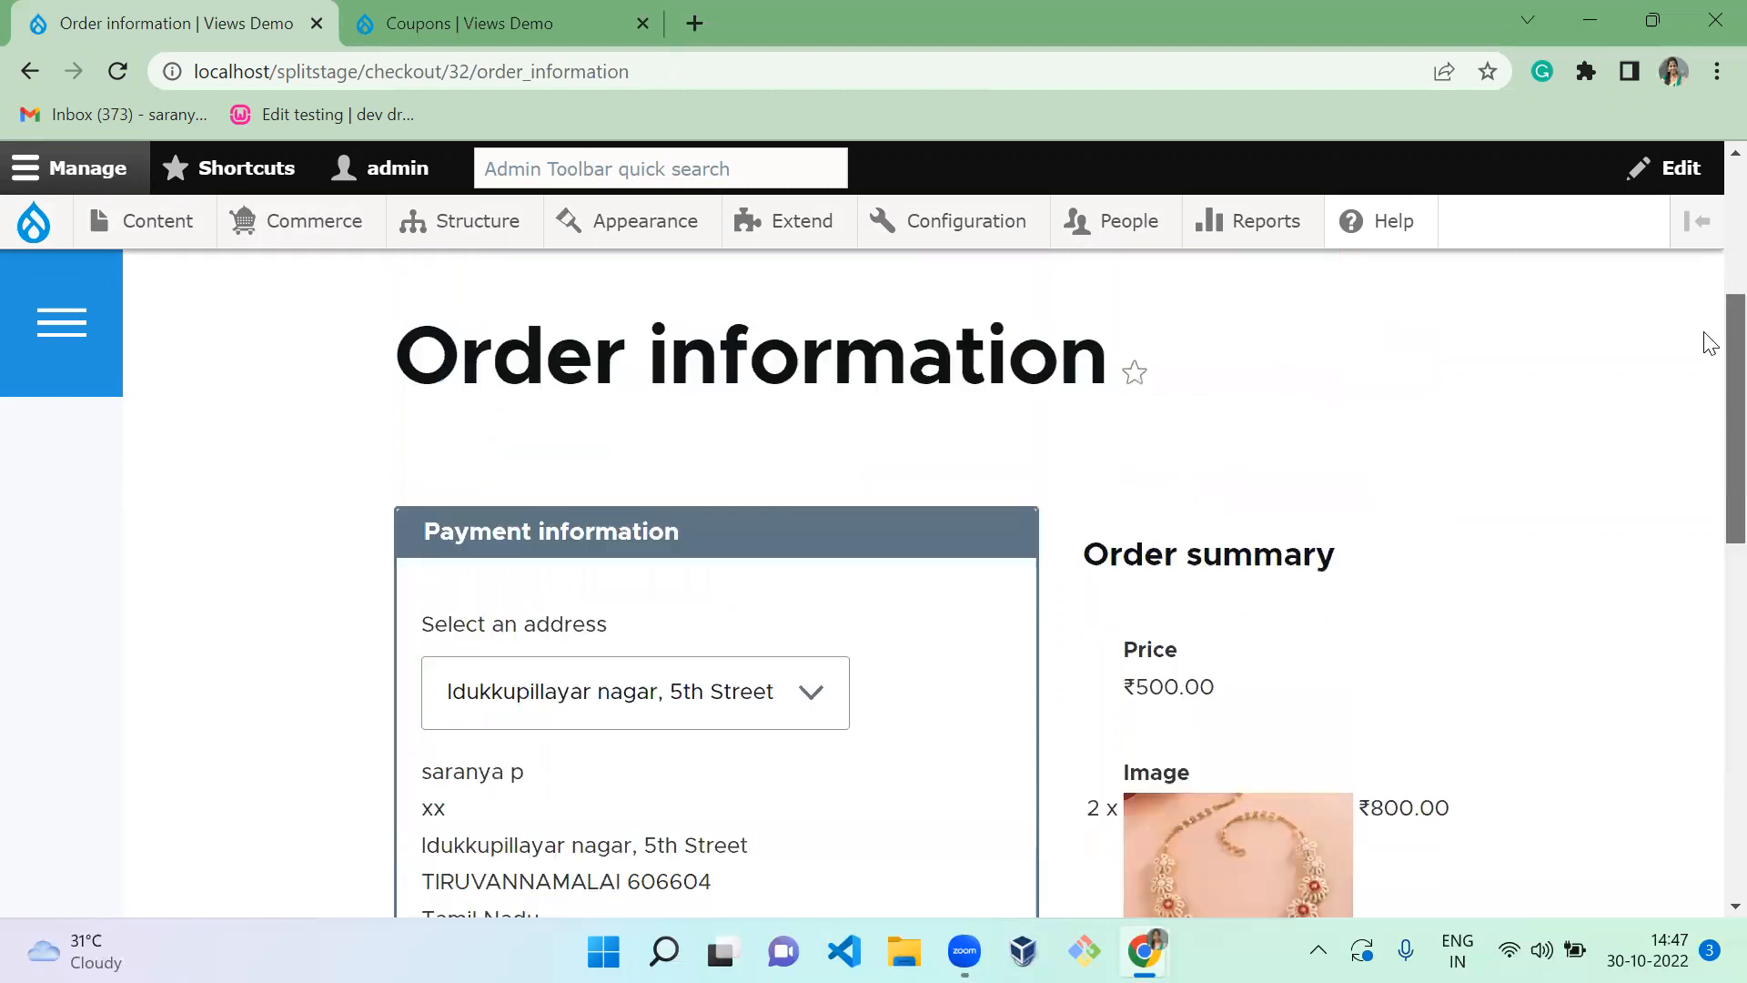
scroll(1709, 406, "down", 2)
scroll(1708, 423, "down", 2)
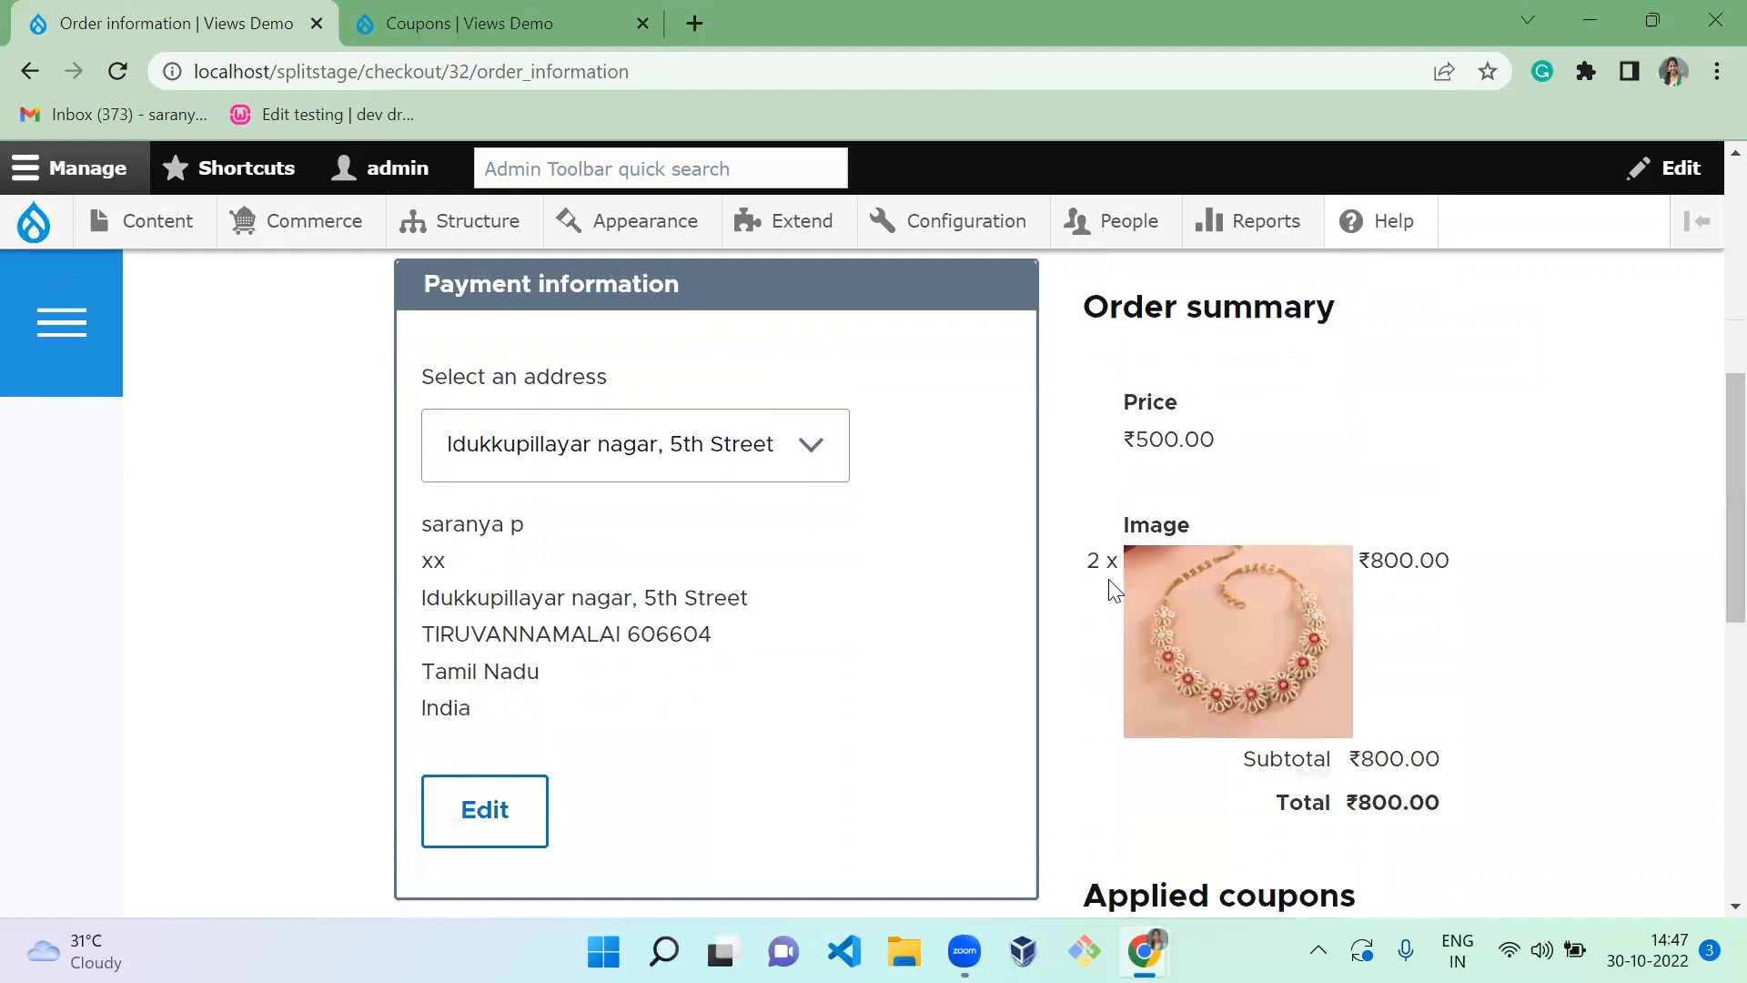
left_click(1484, 455)
scroll(1702, 652, "down", 7)
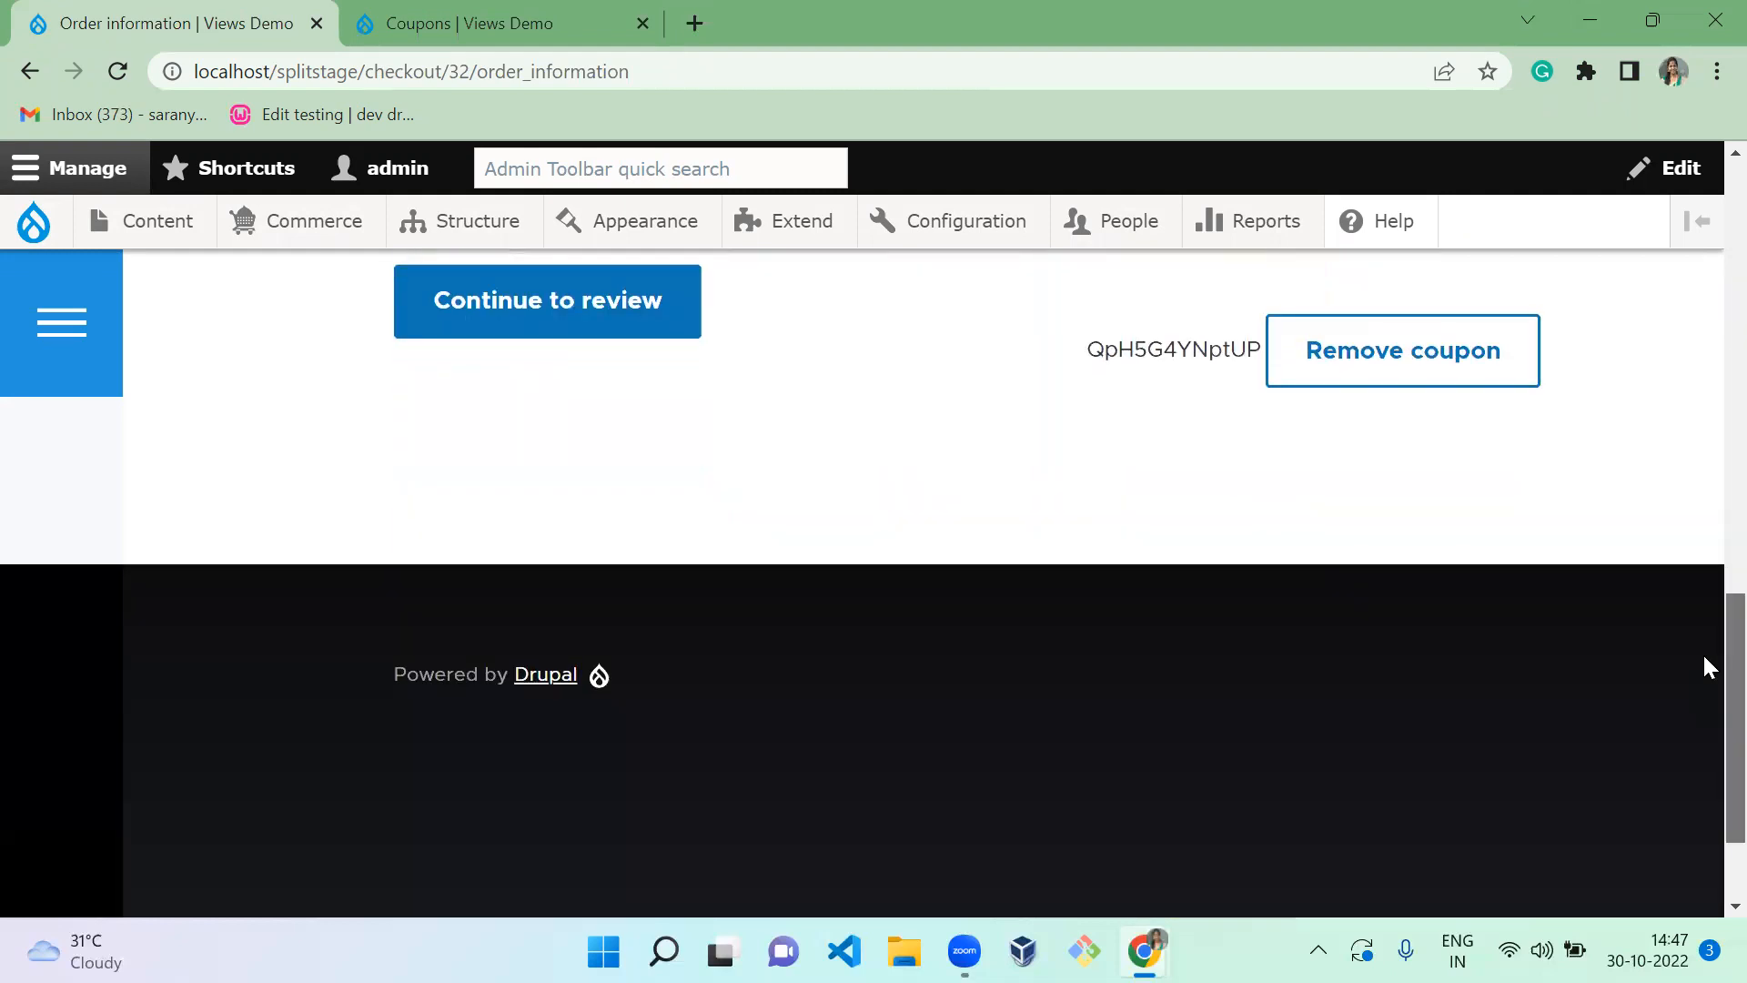
scroll(1702, 652, "up", 4)
left_click(550, 662)
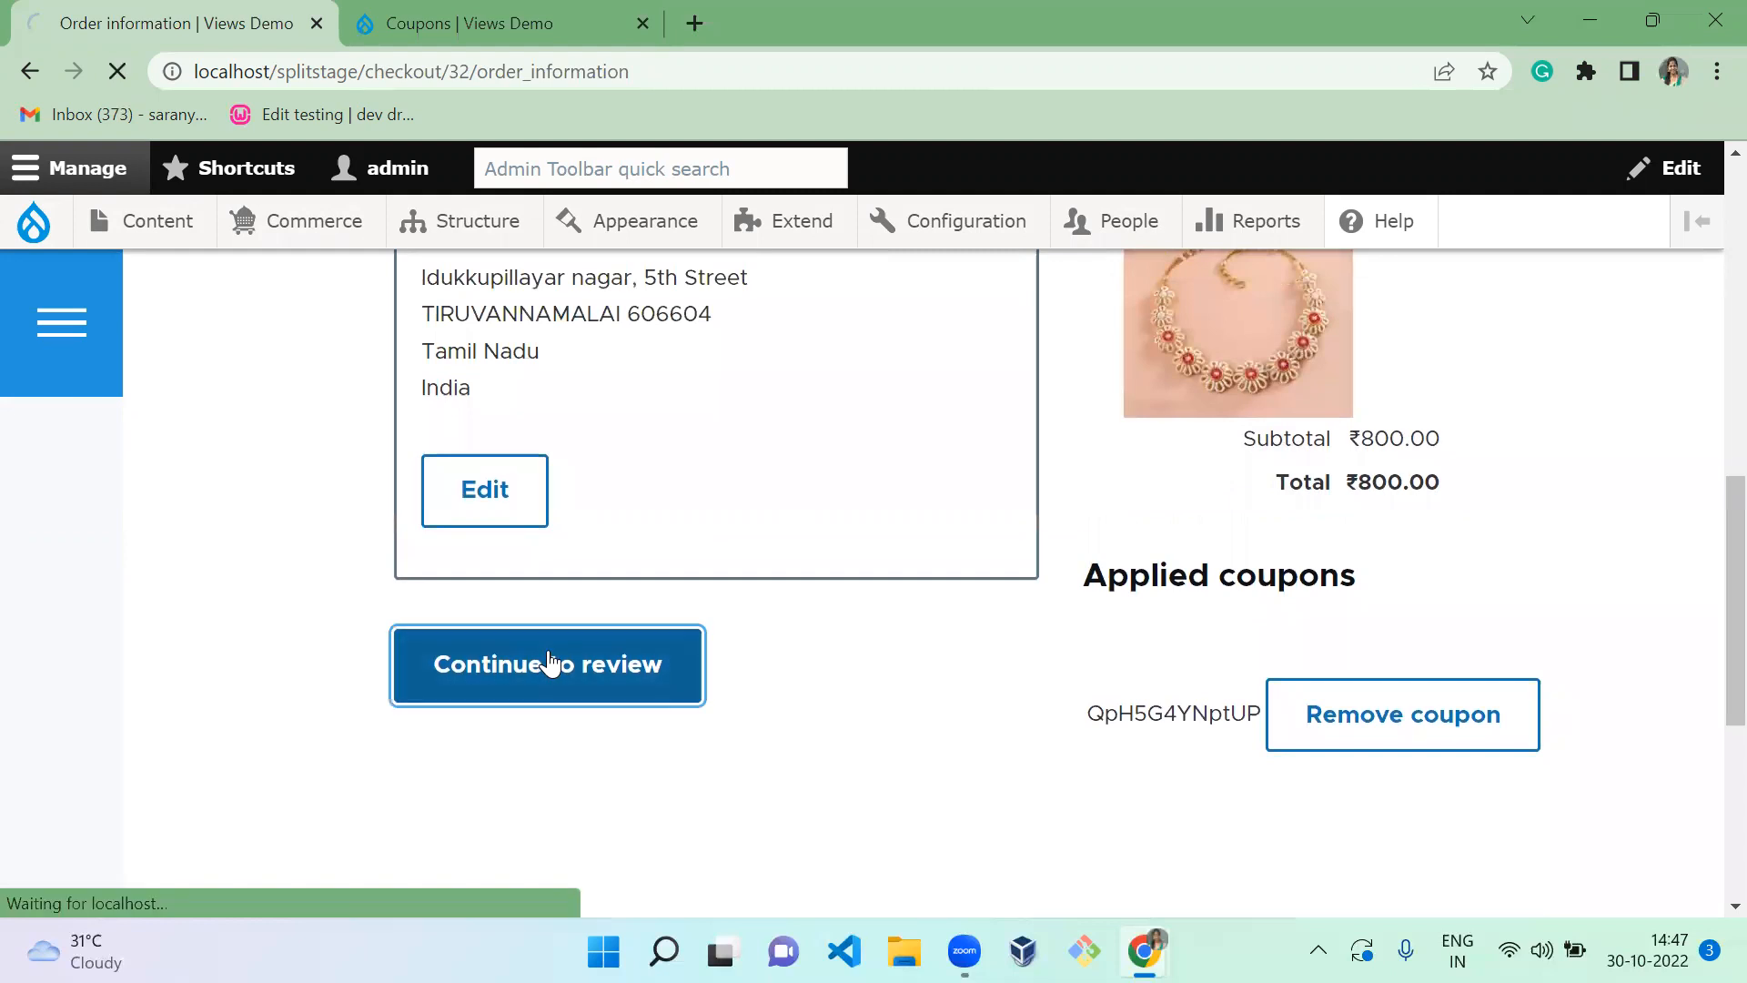
Pay and complete the ₹800.00 necklace order as order 32
scroll(1710, 637, "down", 5)
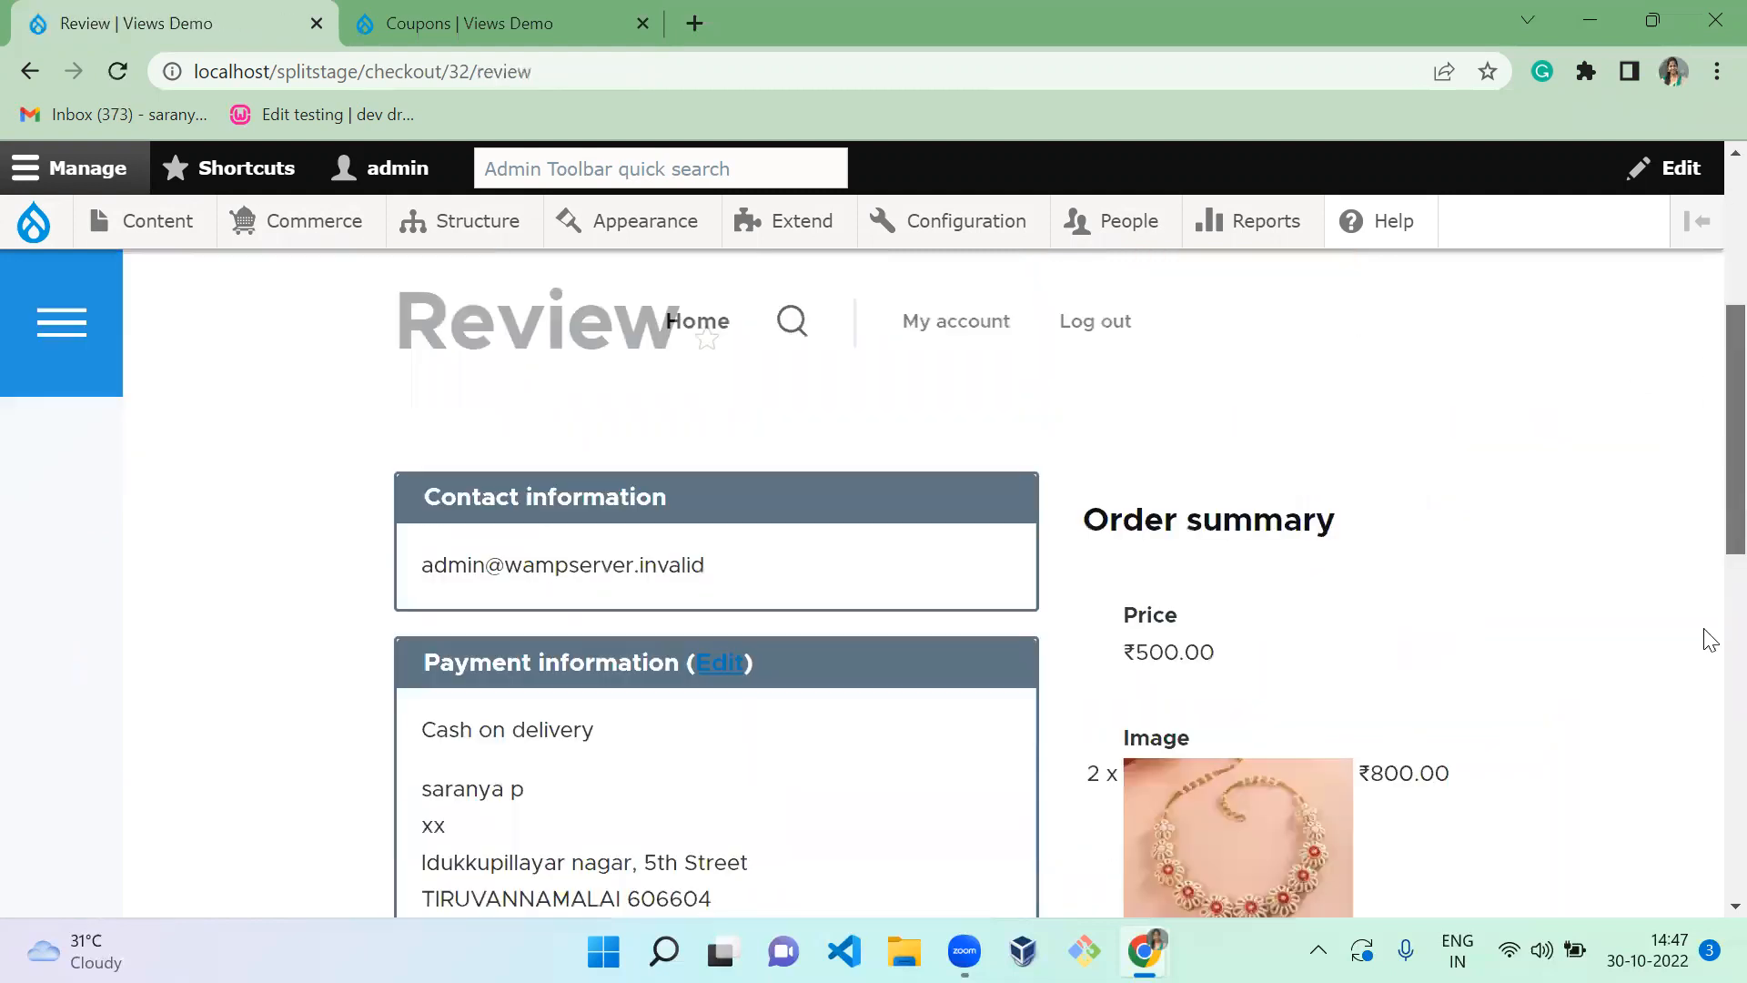
scroll(1708, 709, "down", 7)
left_click(582, 541)
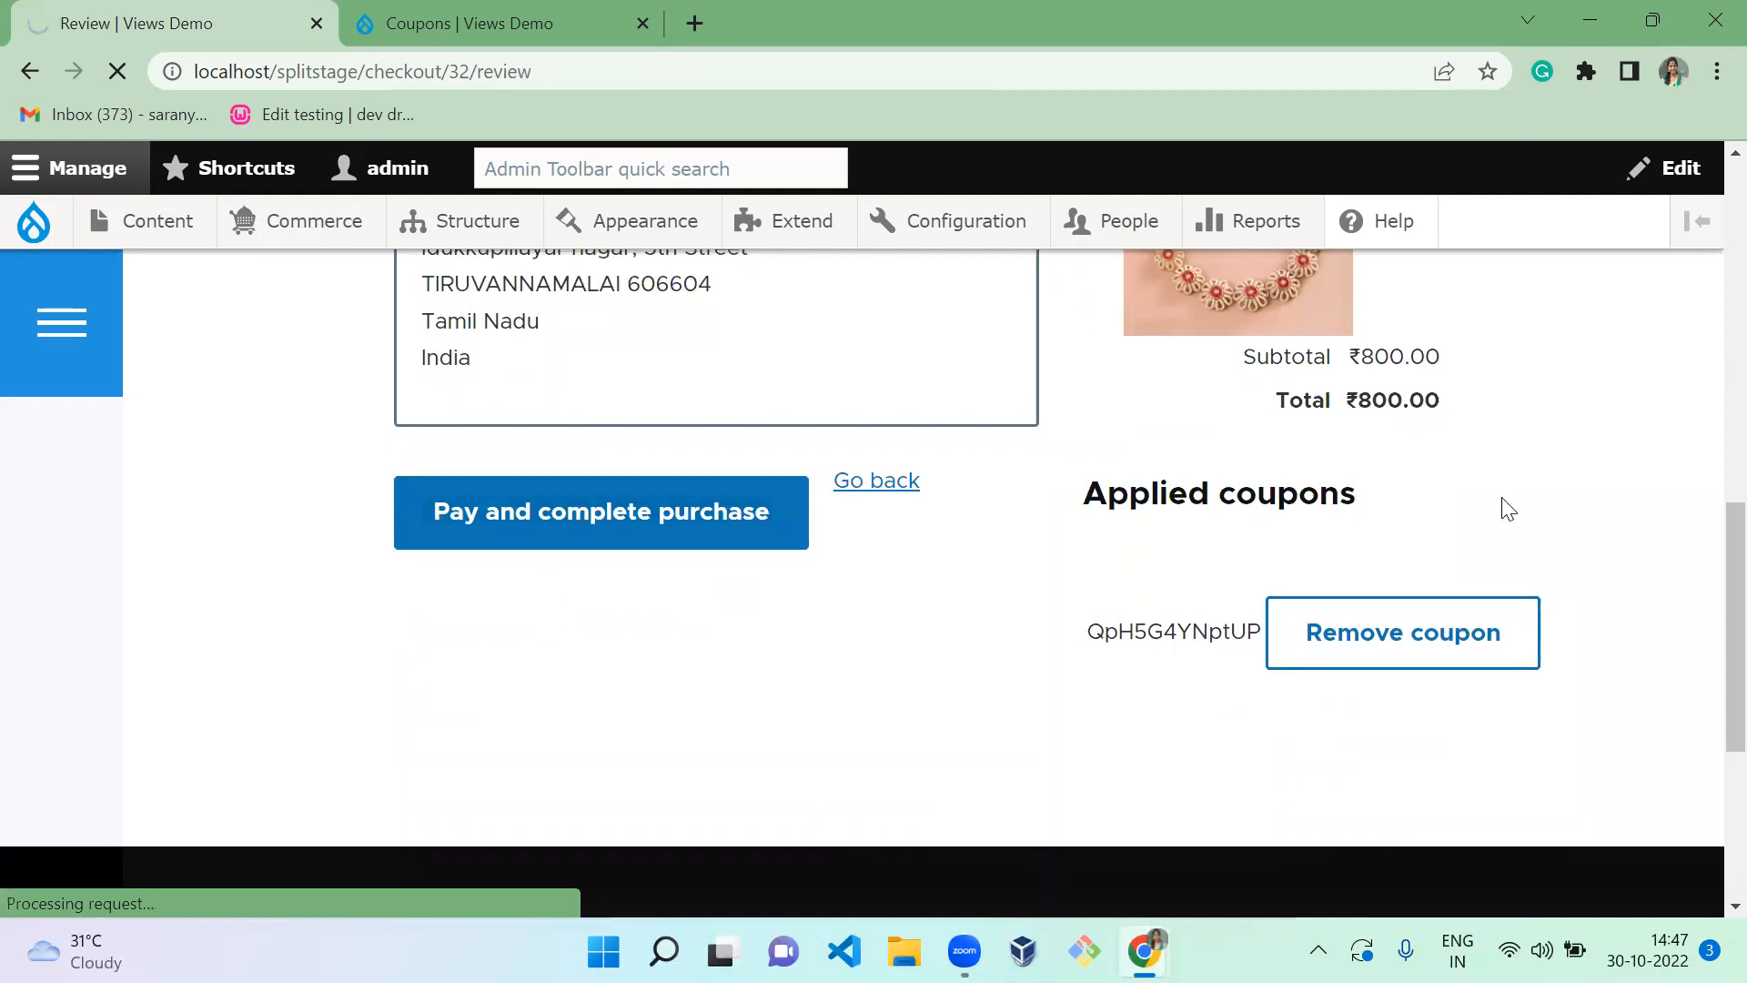
Dismiss the site search bar and go to the admin Products list
left_click(1352, 417)
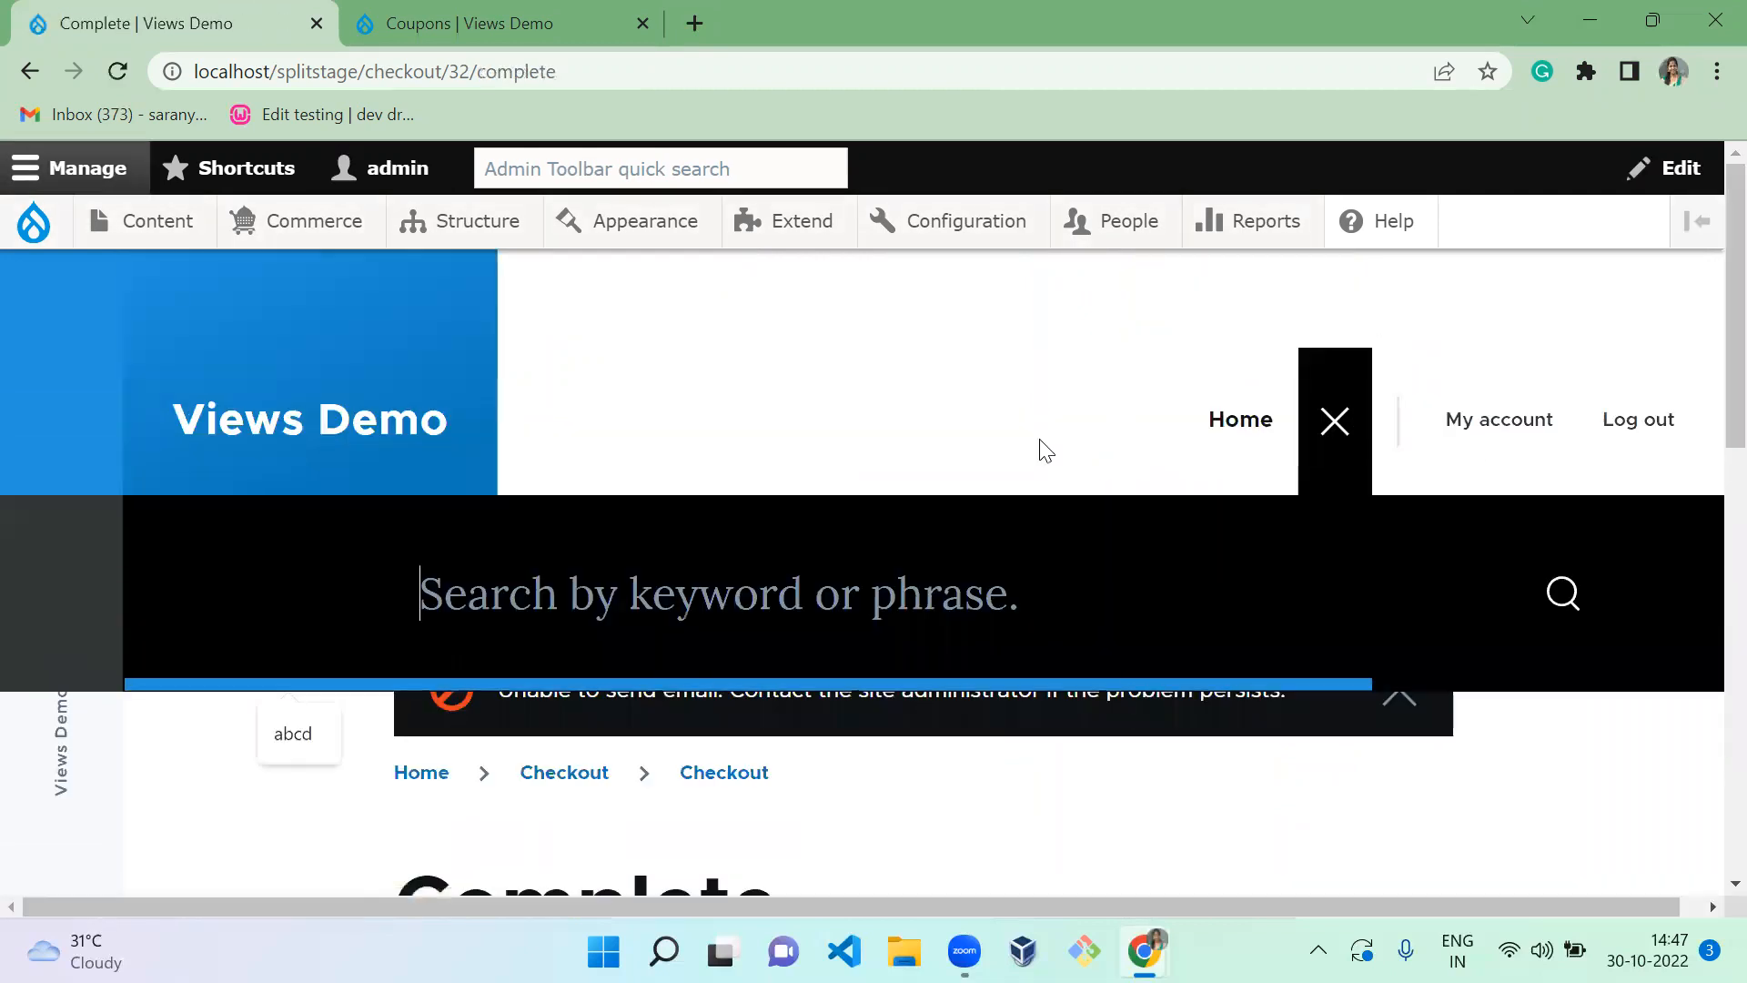
left_click(1088, 437)
left_click_drag(1705, 355, 1704, 480)
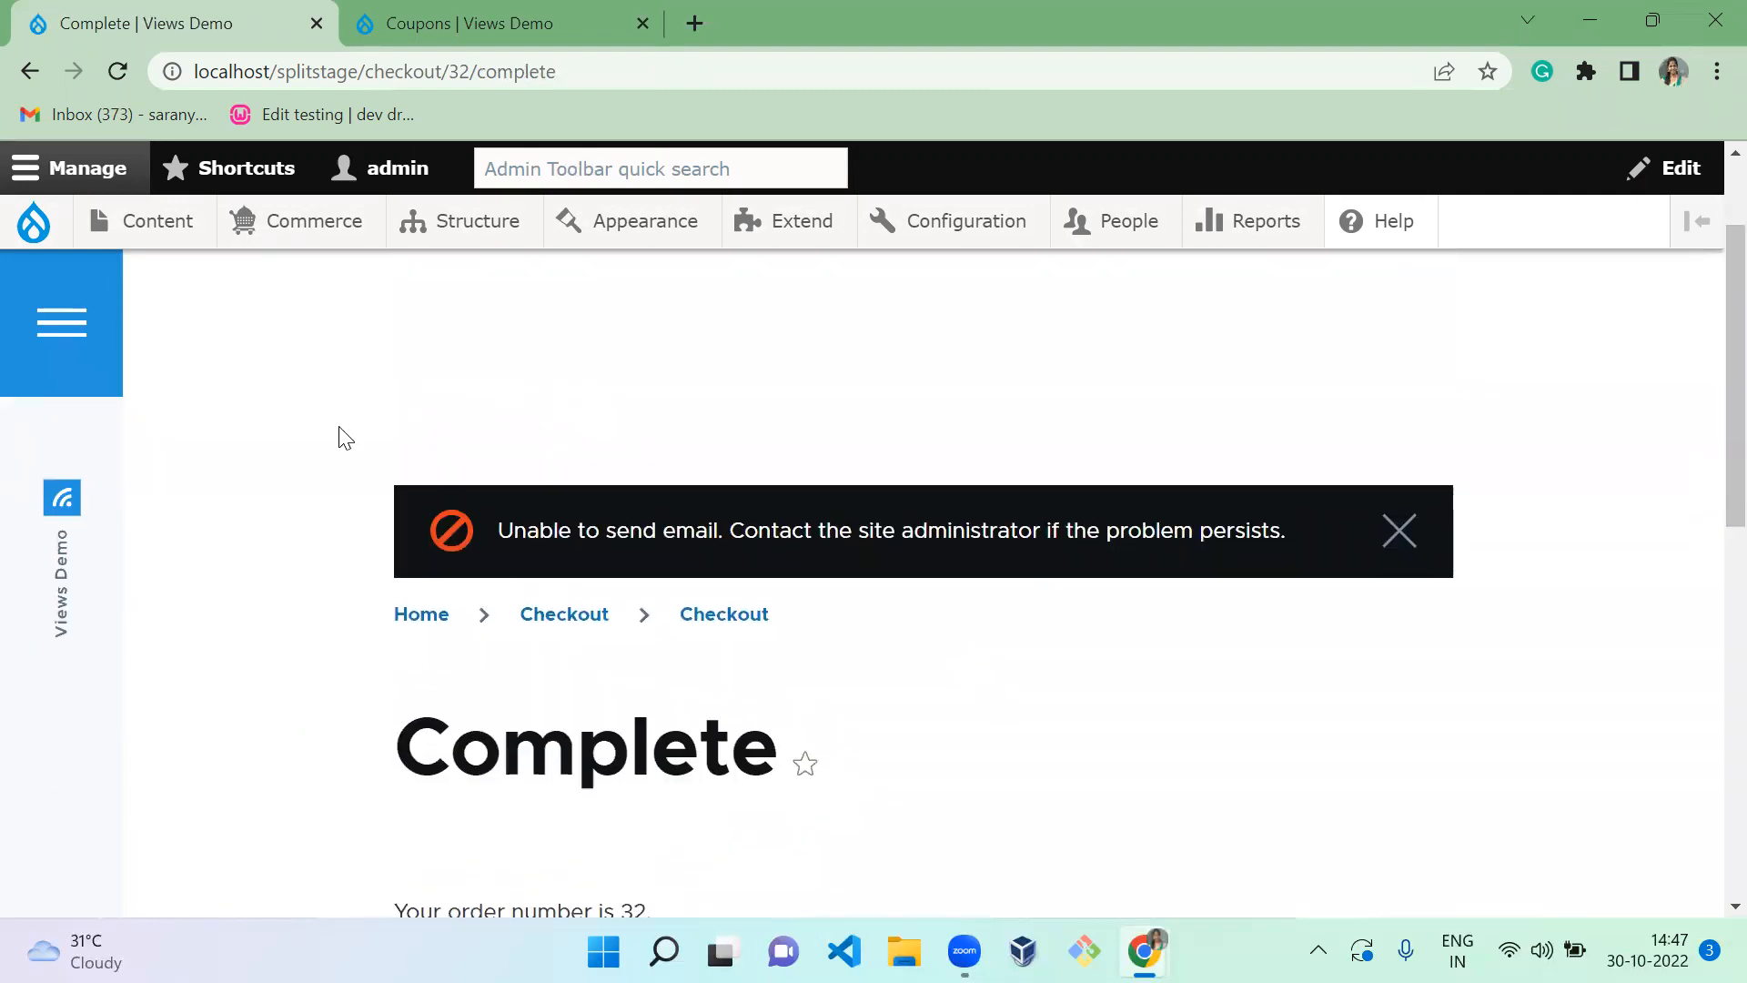
mouse_move(266, 239)
left_click(322, 402)
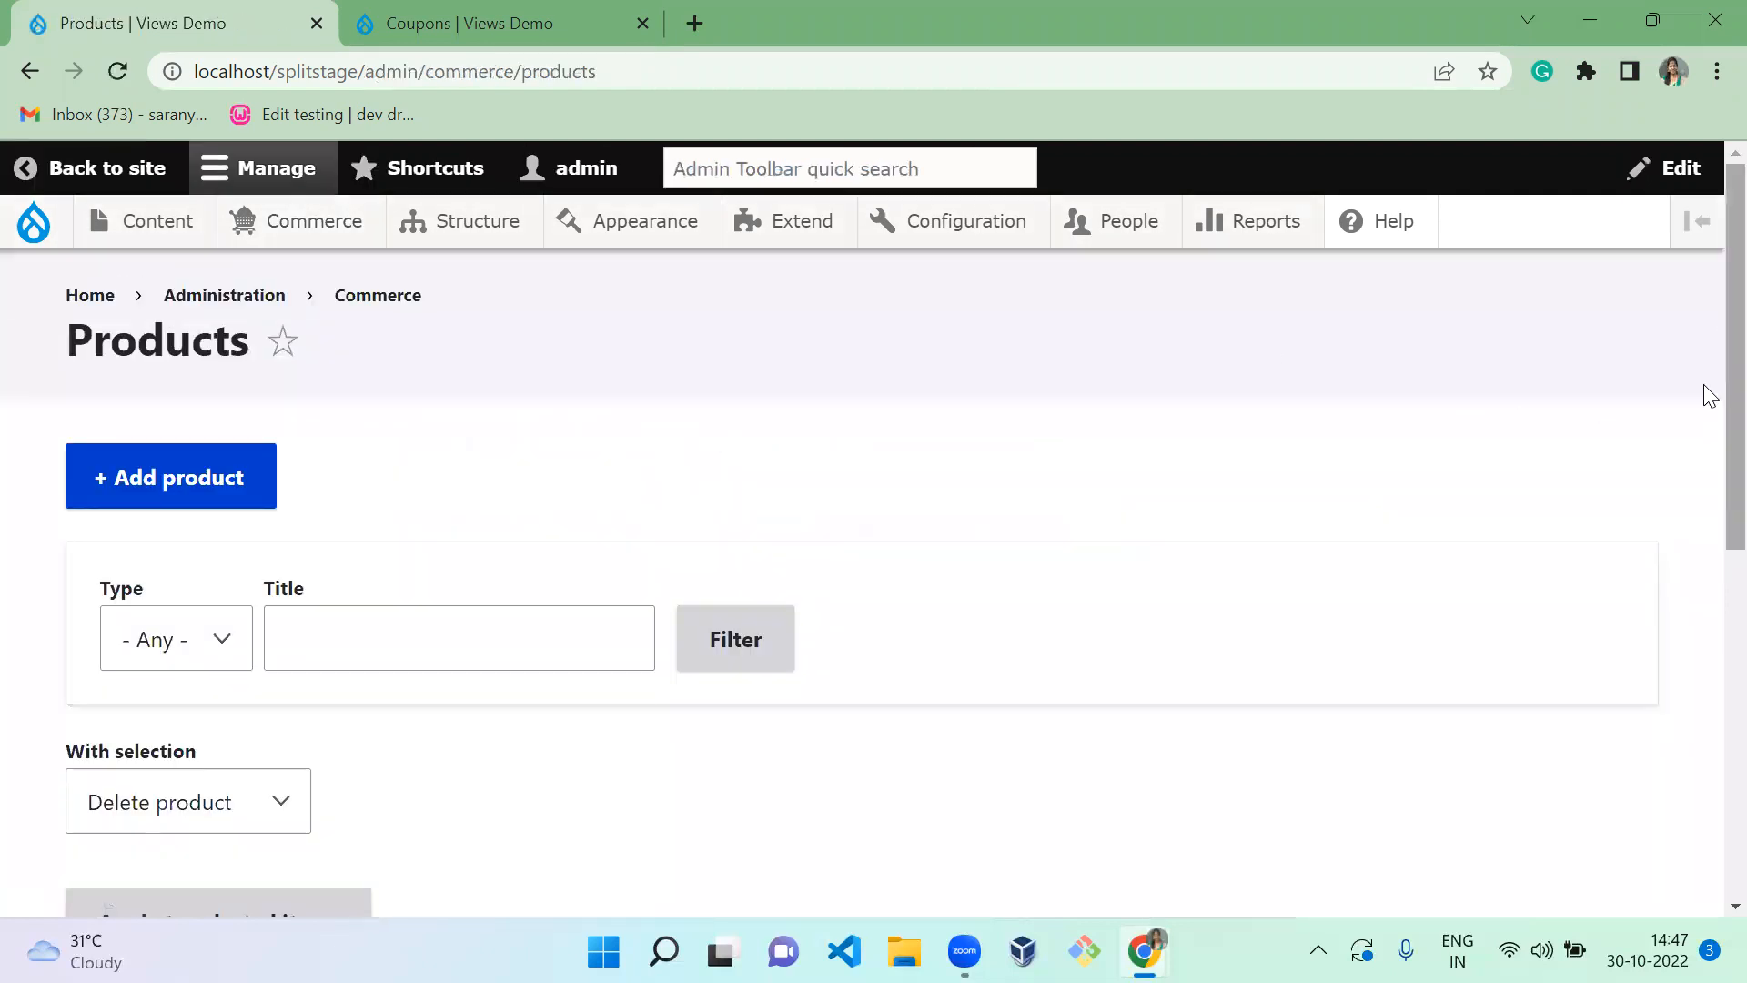
Add the white Personalised T-shirt with custom text 'D4Drupal' to the cart
left_click_drag(1705, 389, 1709, 625)
scroll(1709, 626, "down", 1)
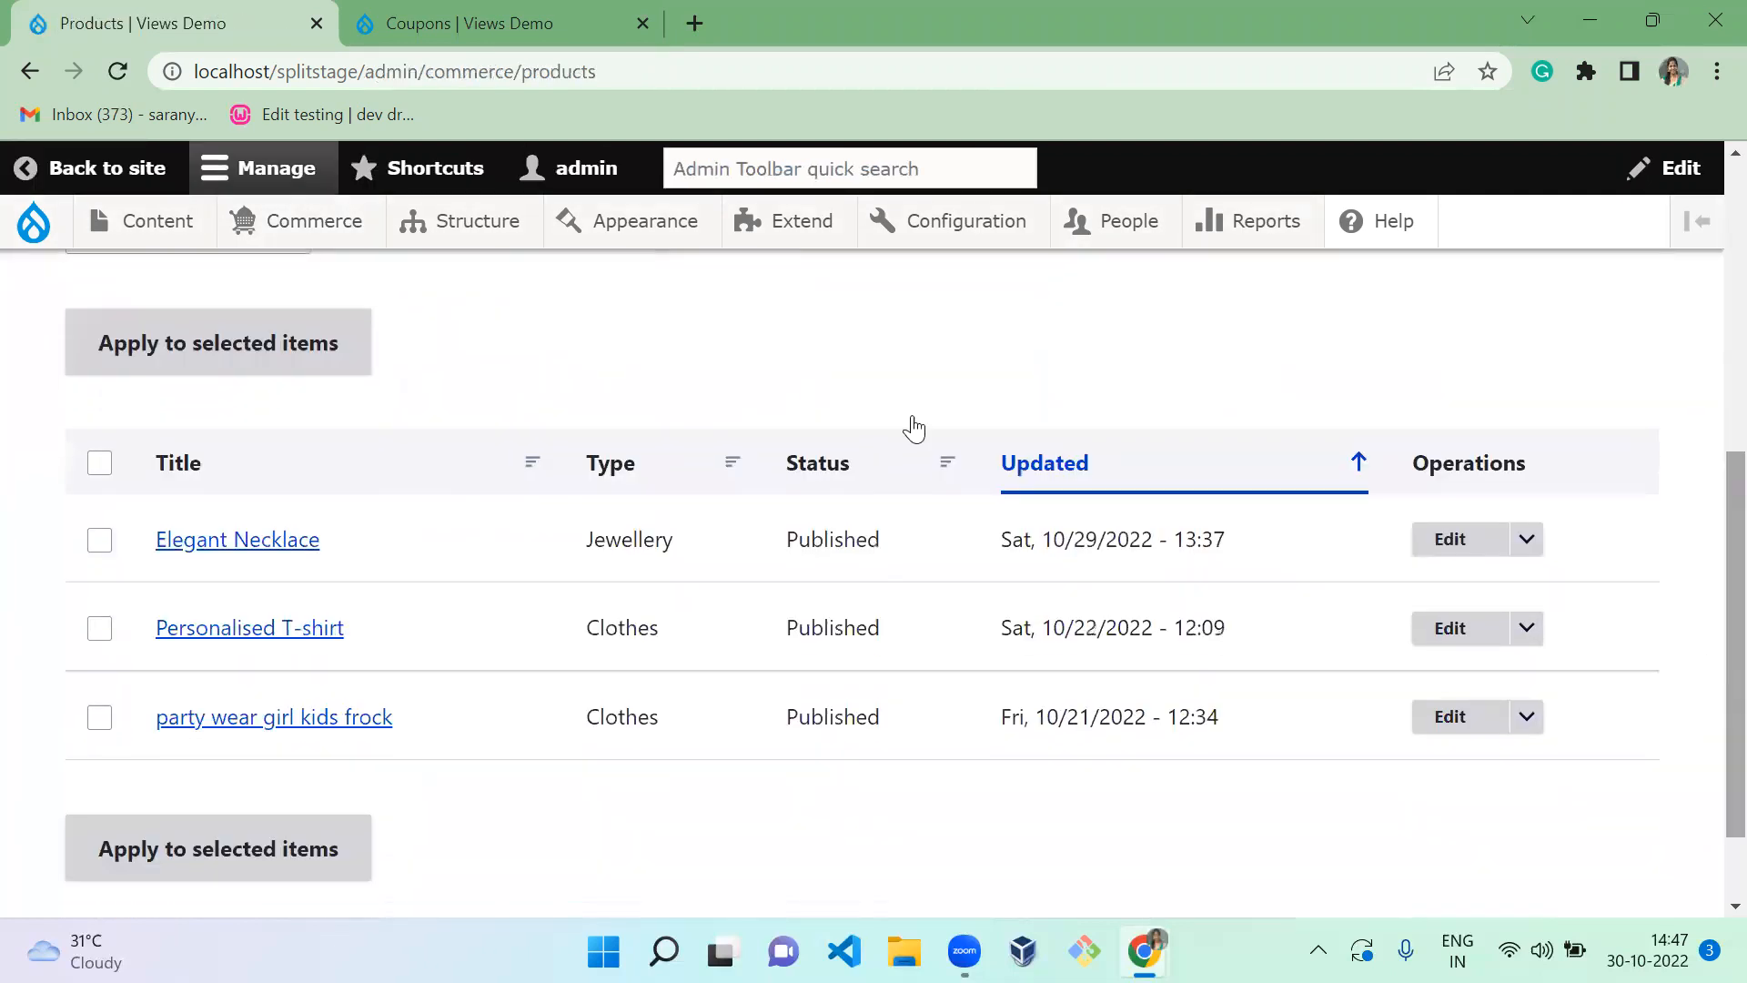
left_click(279, 637)
left_click_drag(1705, 304, 1705, 849)
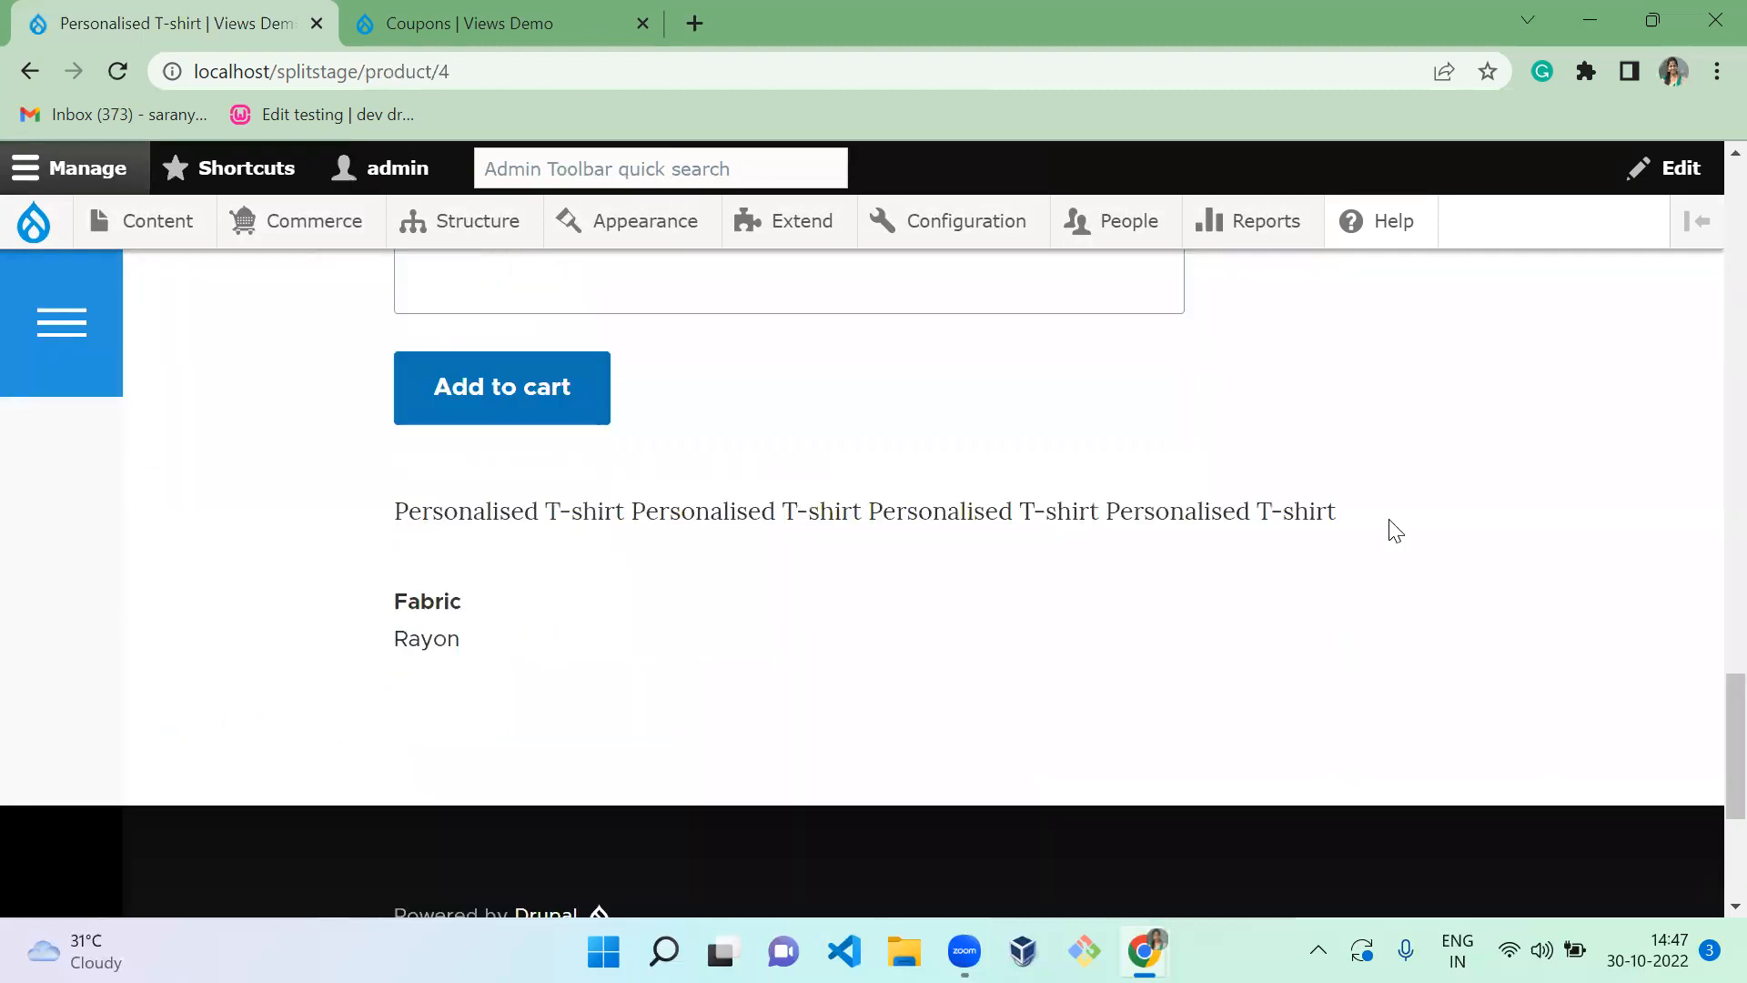
left_click(1059, 289)
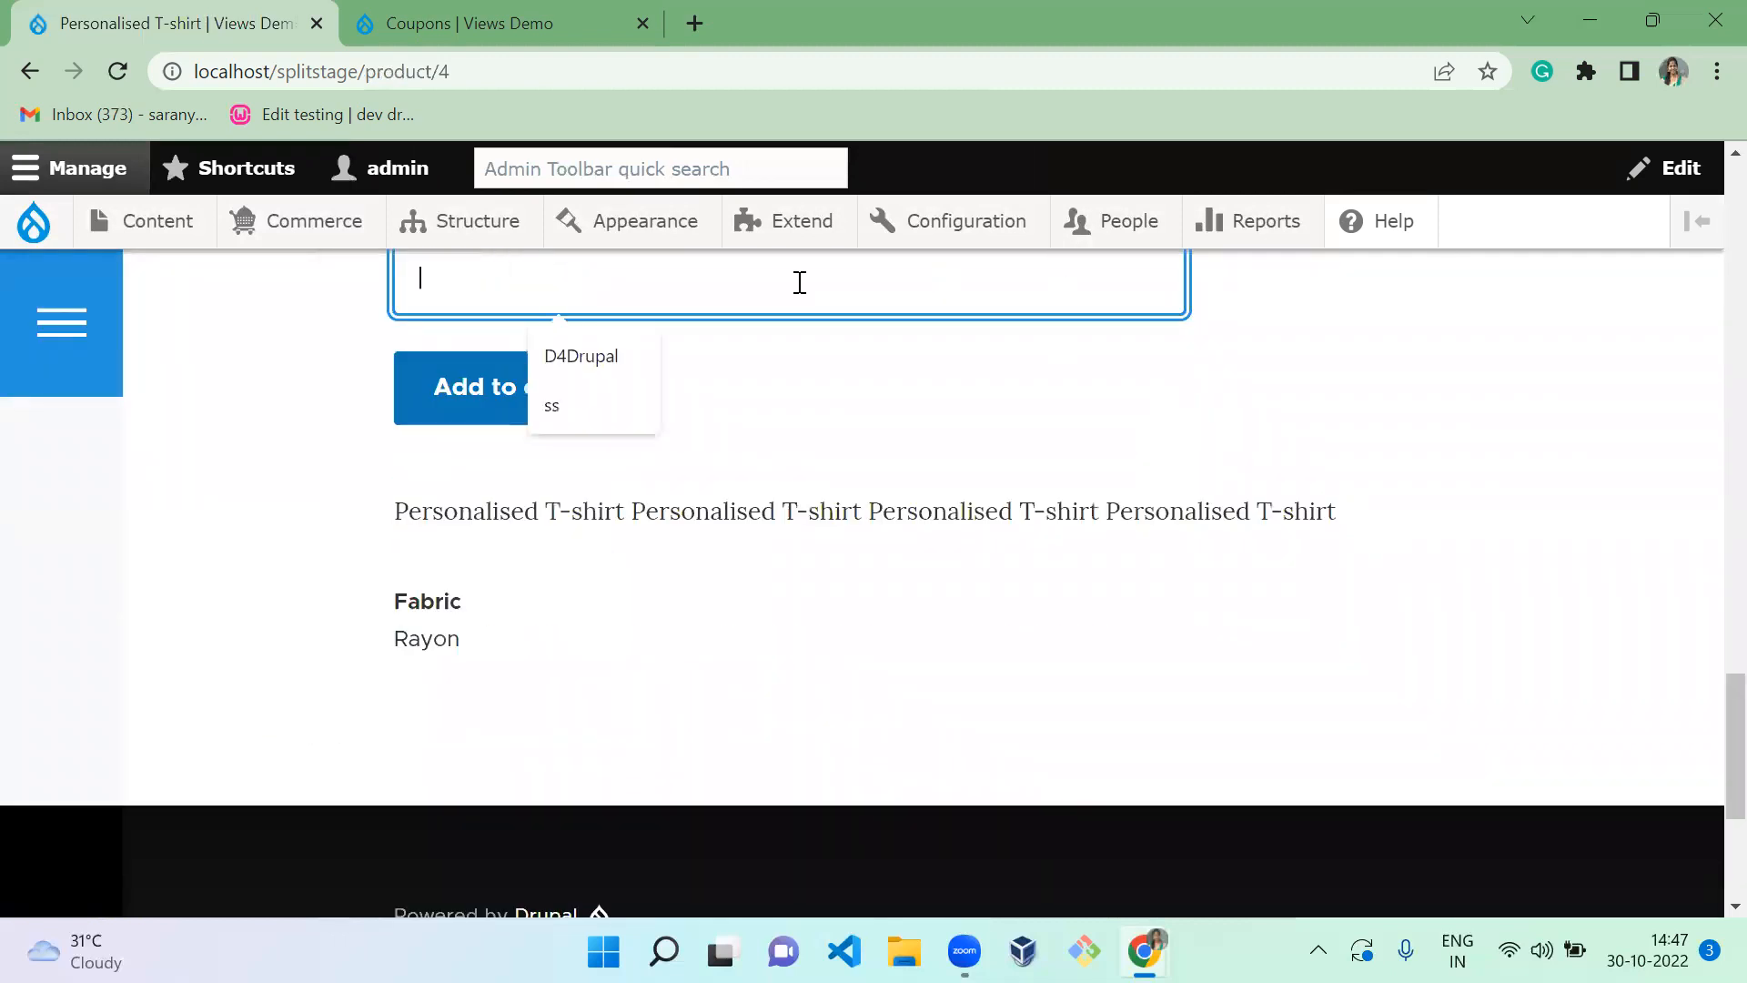
left_click(589, 354)
left_click(473, 423)
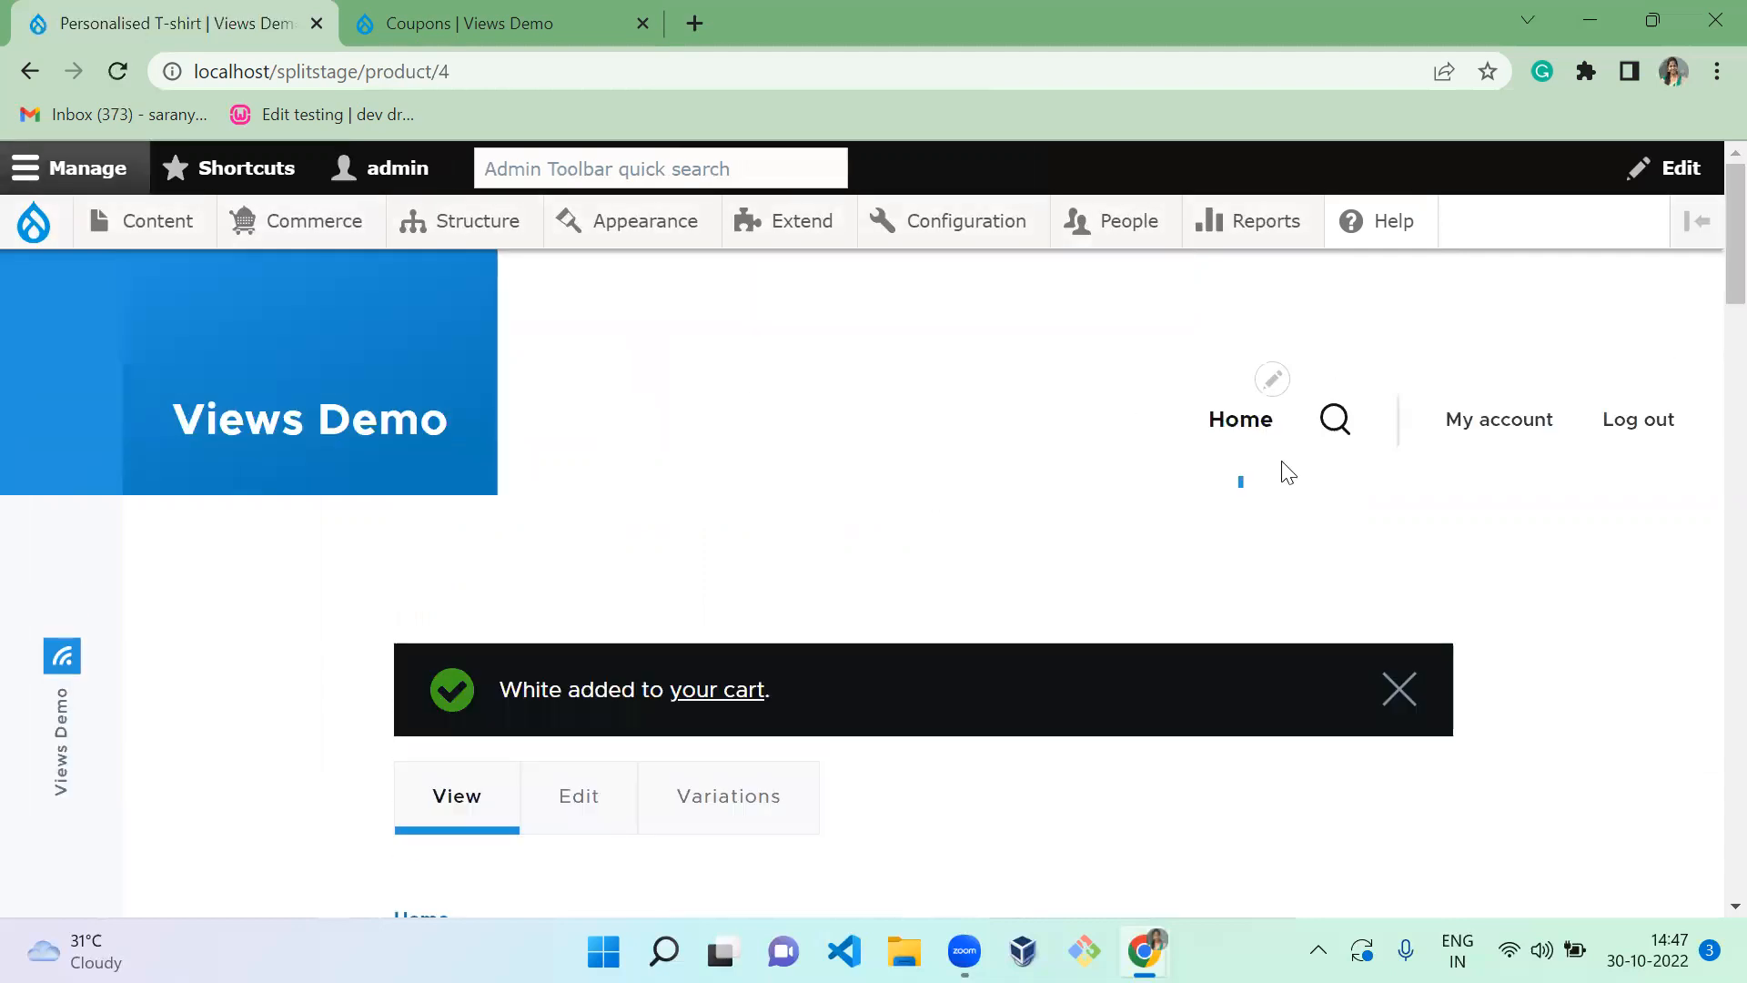
Go to the shopping cart via the 'your cart' link
scroll(1704, 585, "down", 10)
scroll(1708, 719, "down", 8)
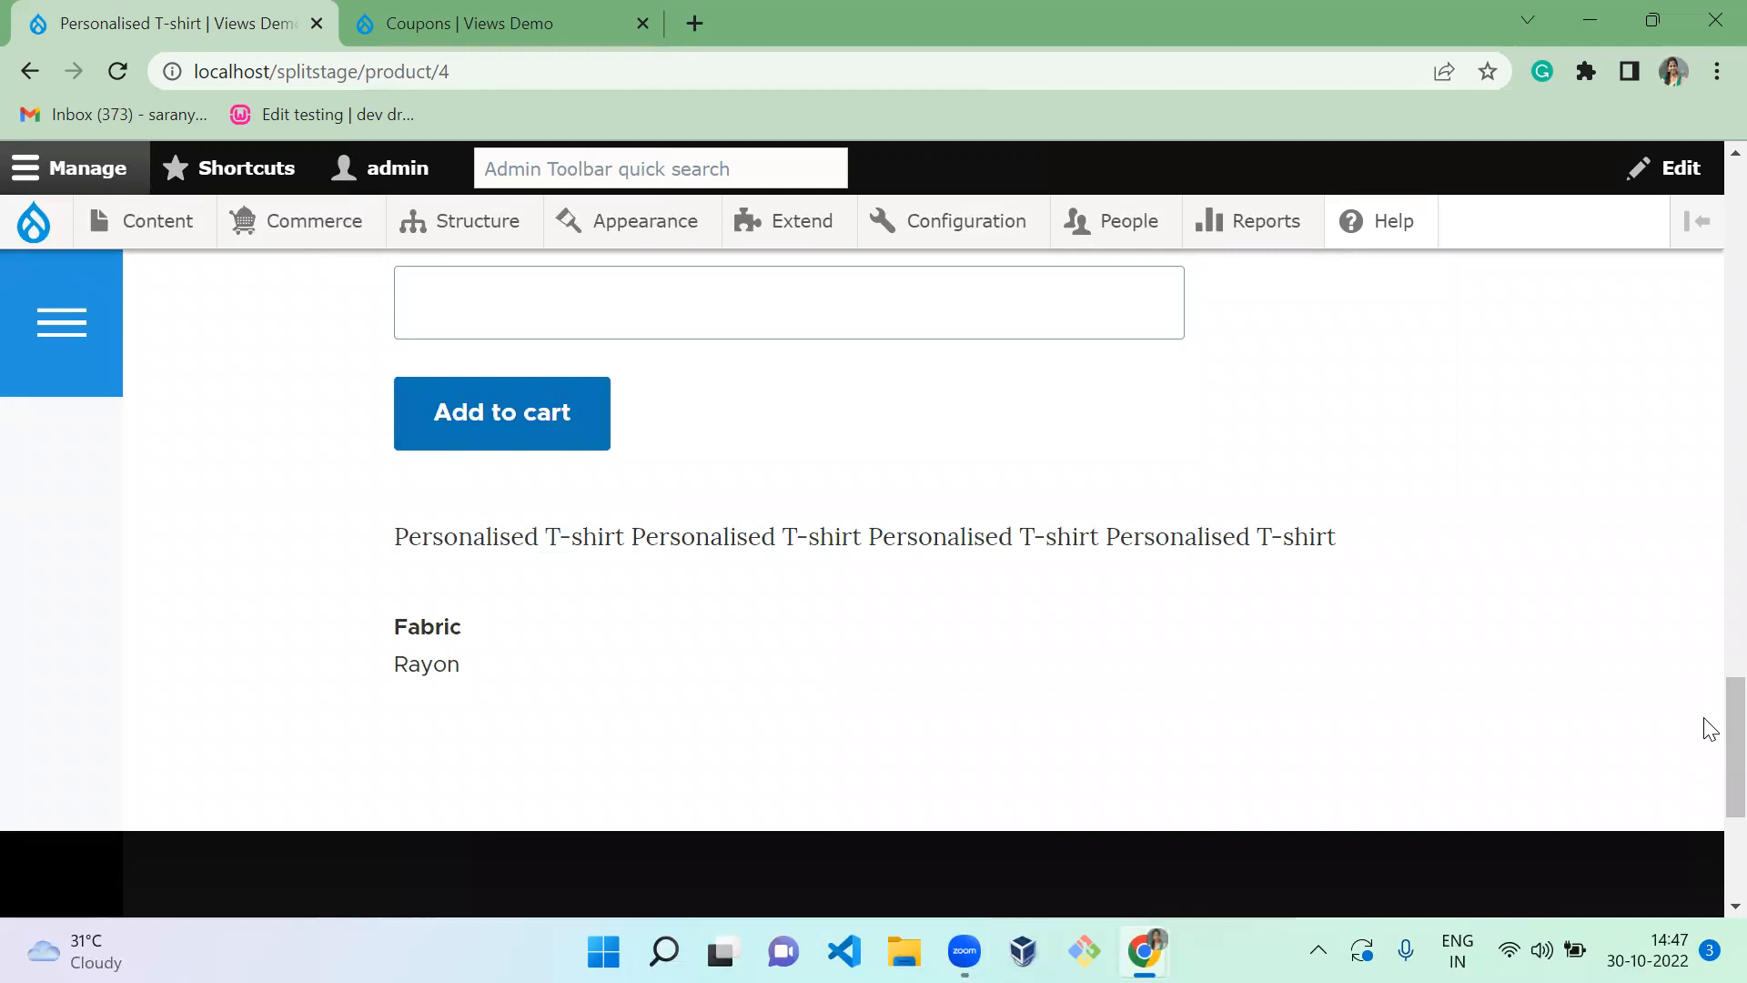
left_click_drag(1706, 725, 1710, 259)
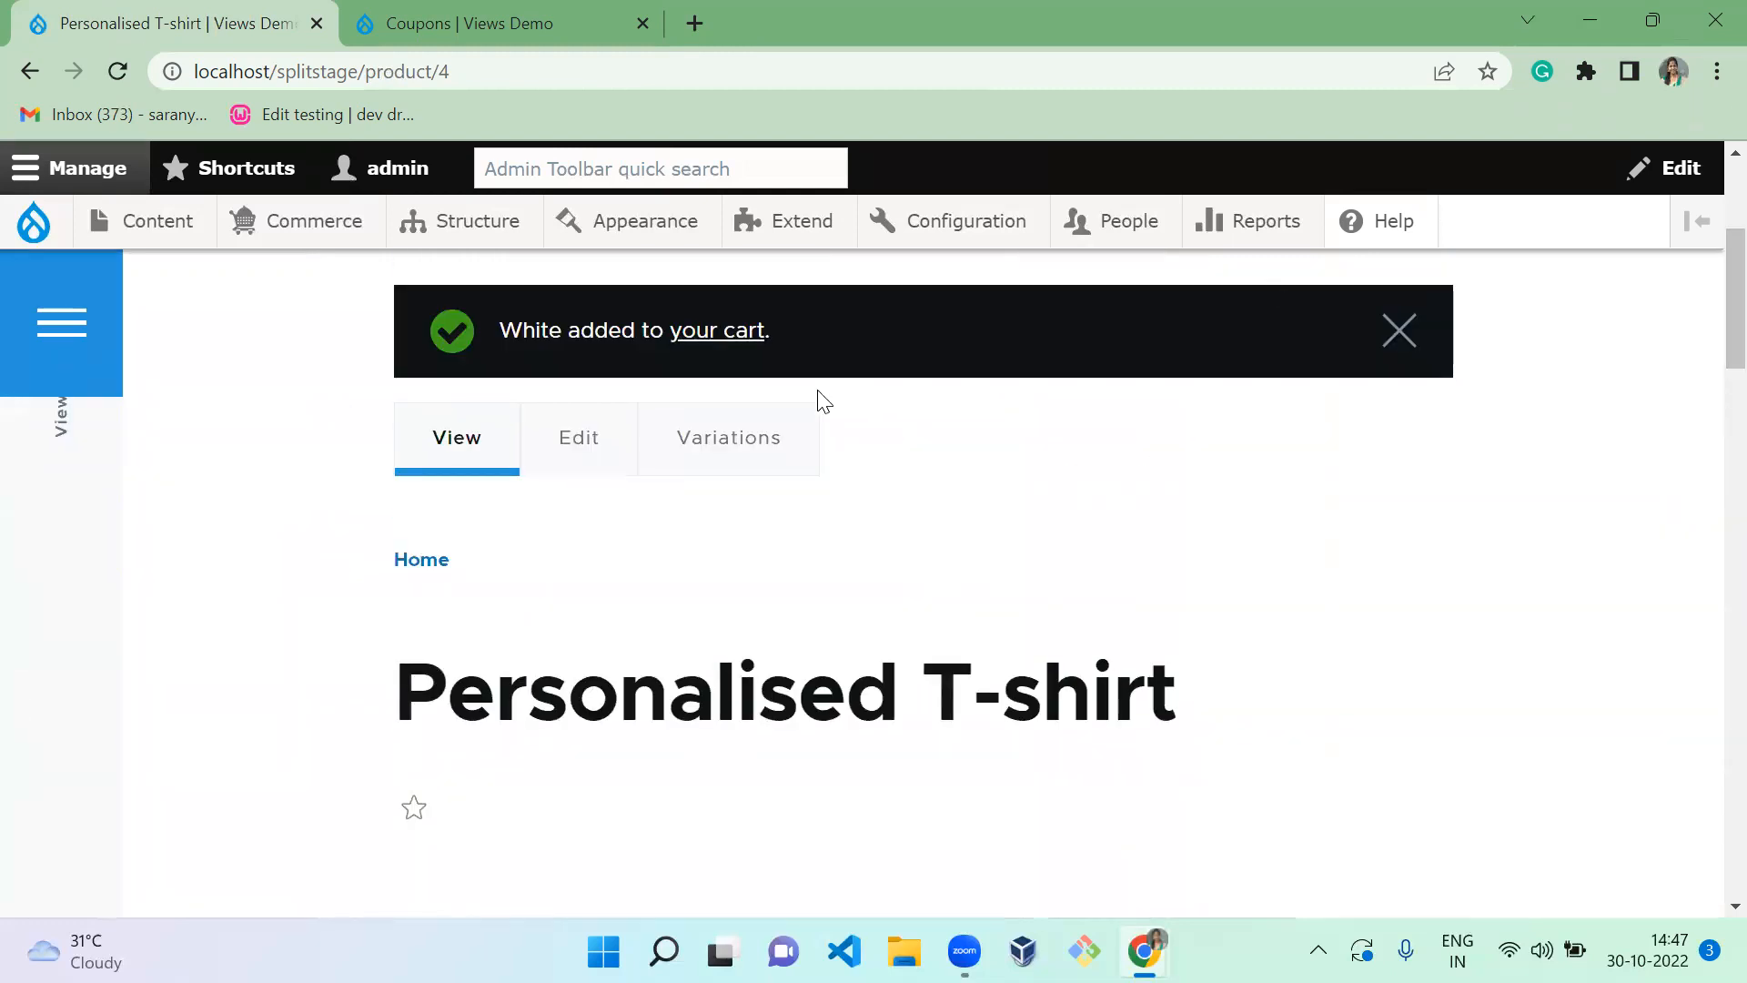
left_click(725, 335)
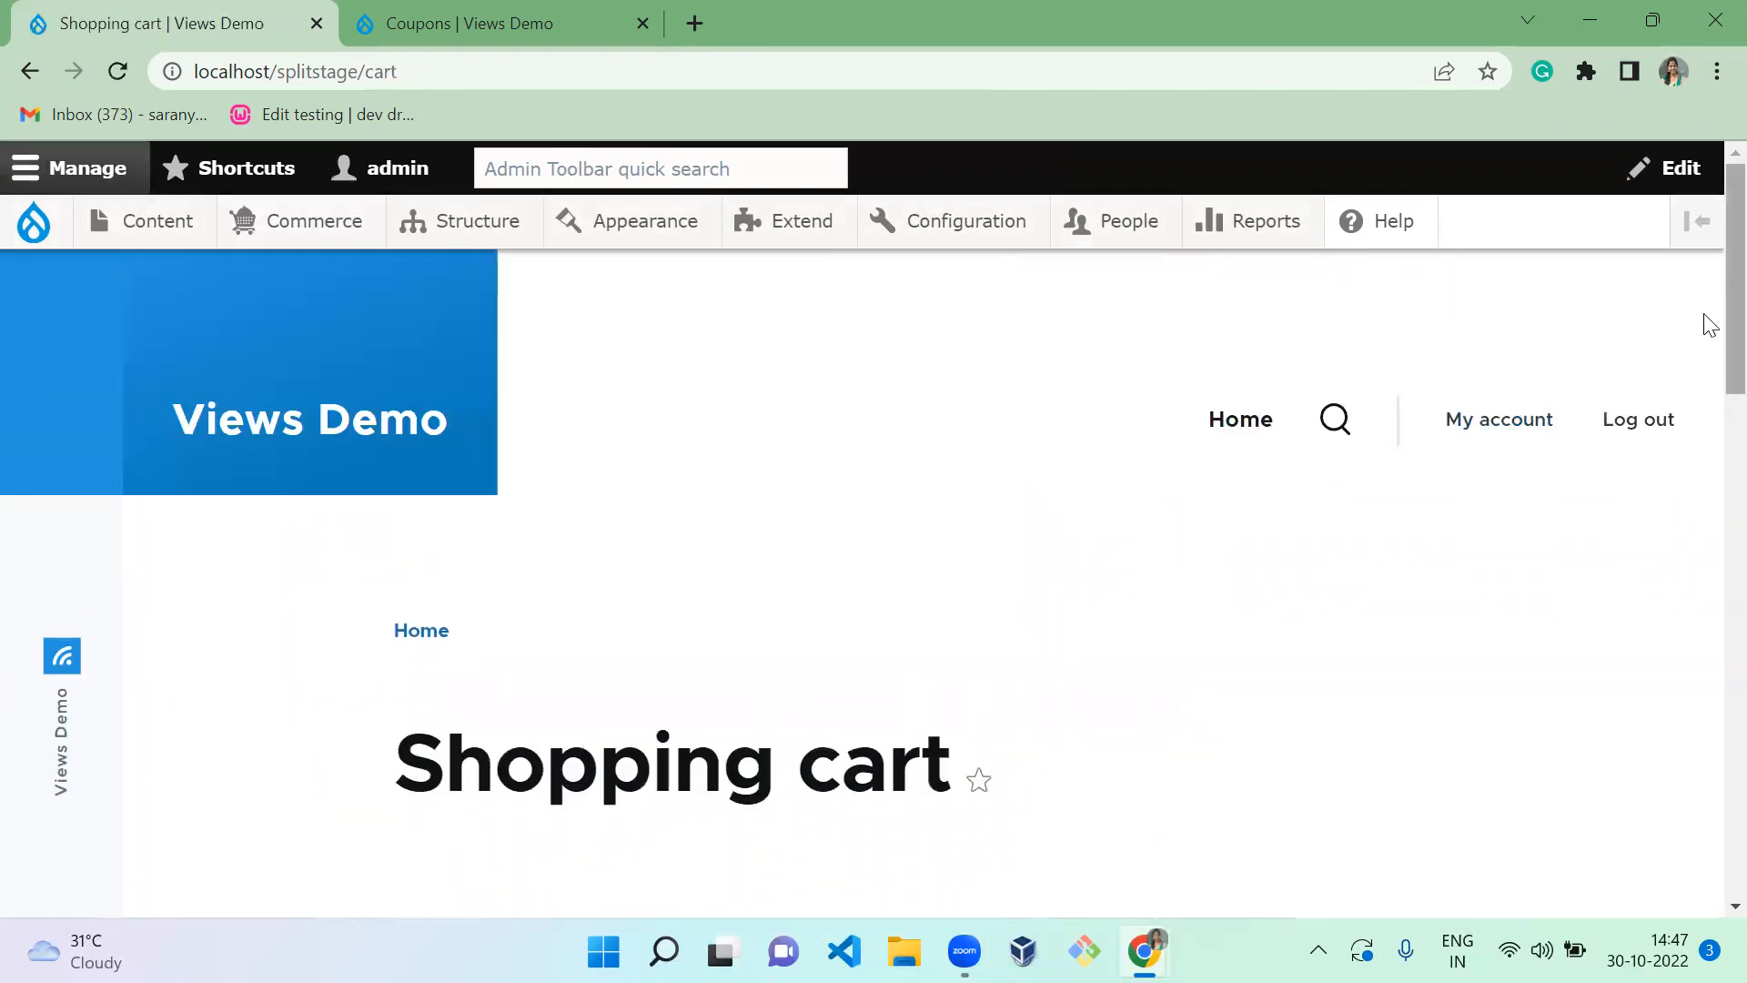
left_click_drag(1711, 312, 1704, 729)
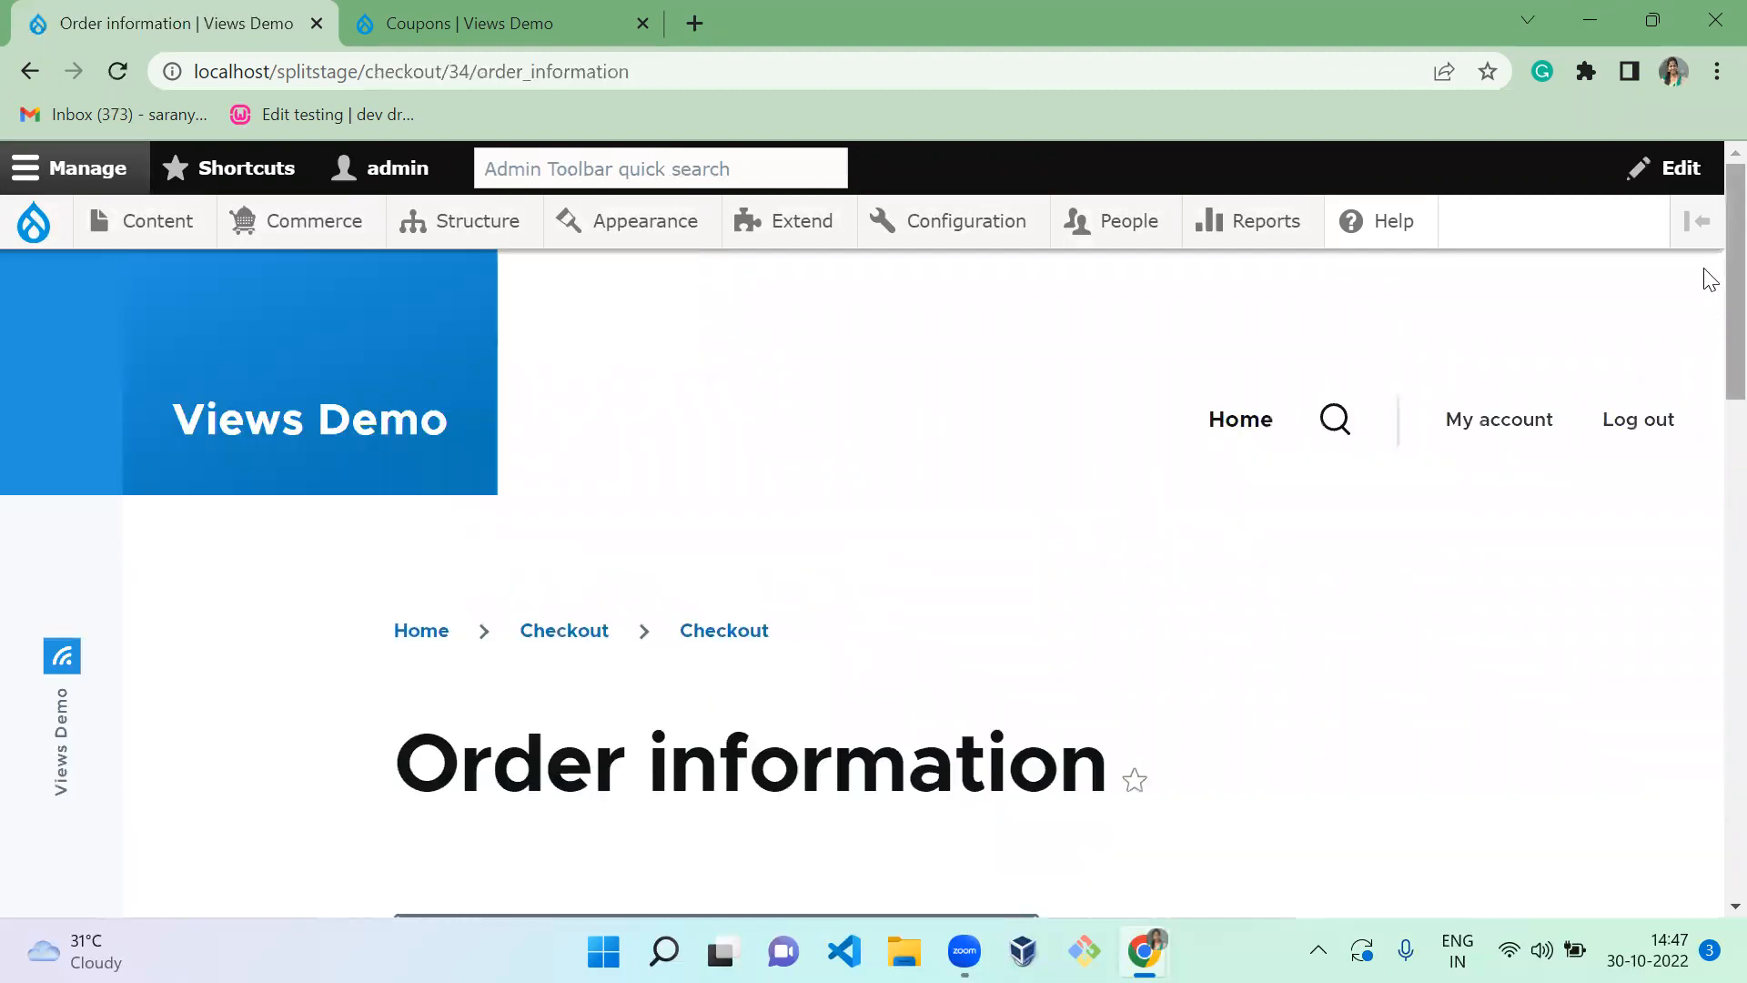
left_click_drag(1705, 269, 1702, 704)
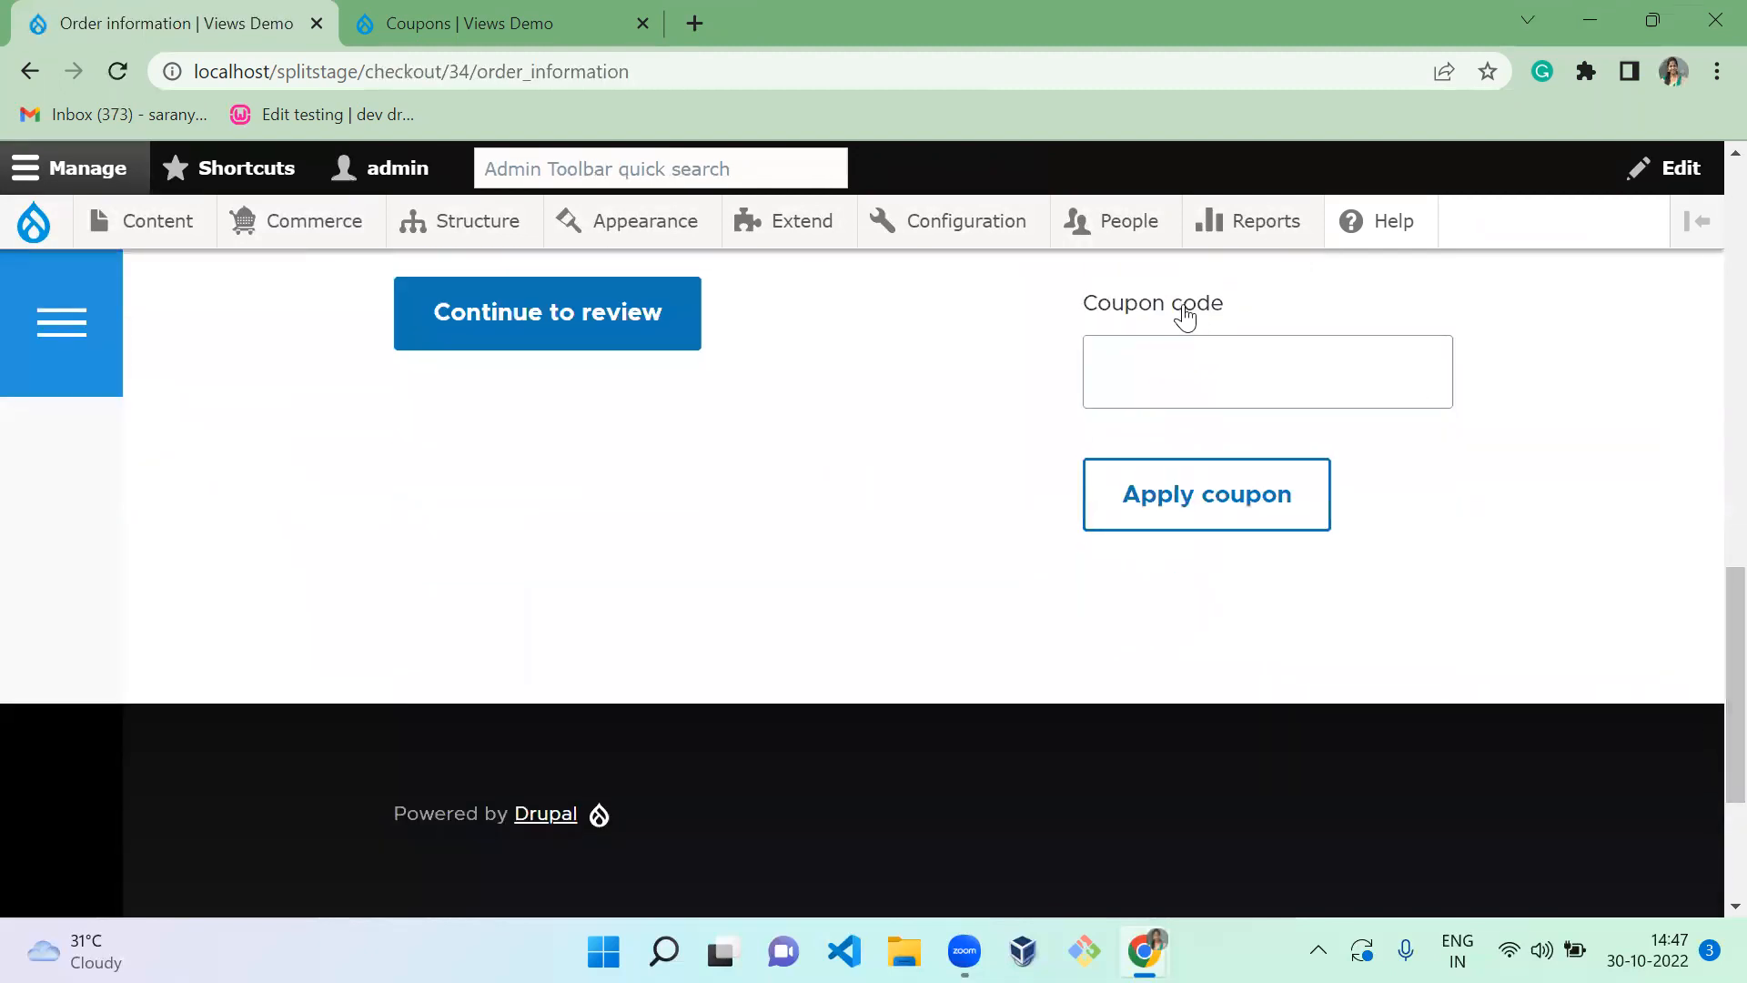
left_click(1217, 361)
type("QpH5G4YNptUP")
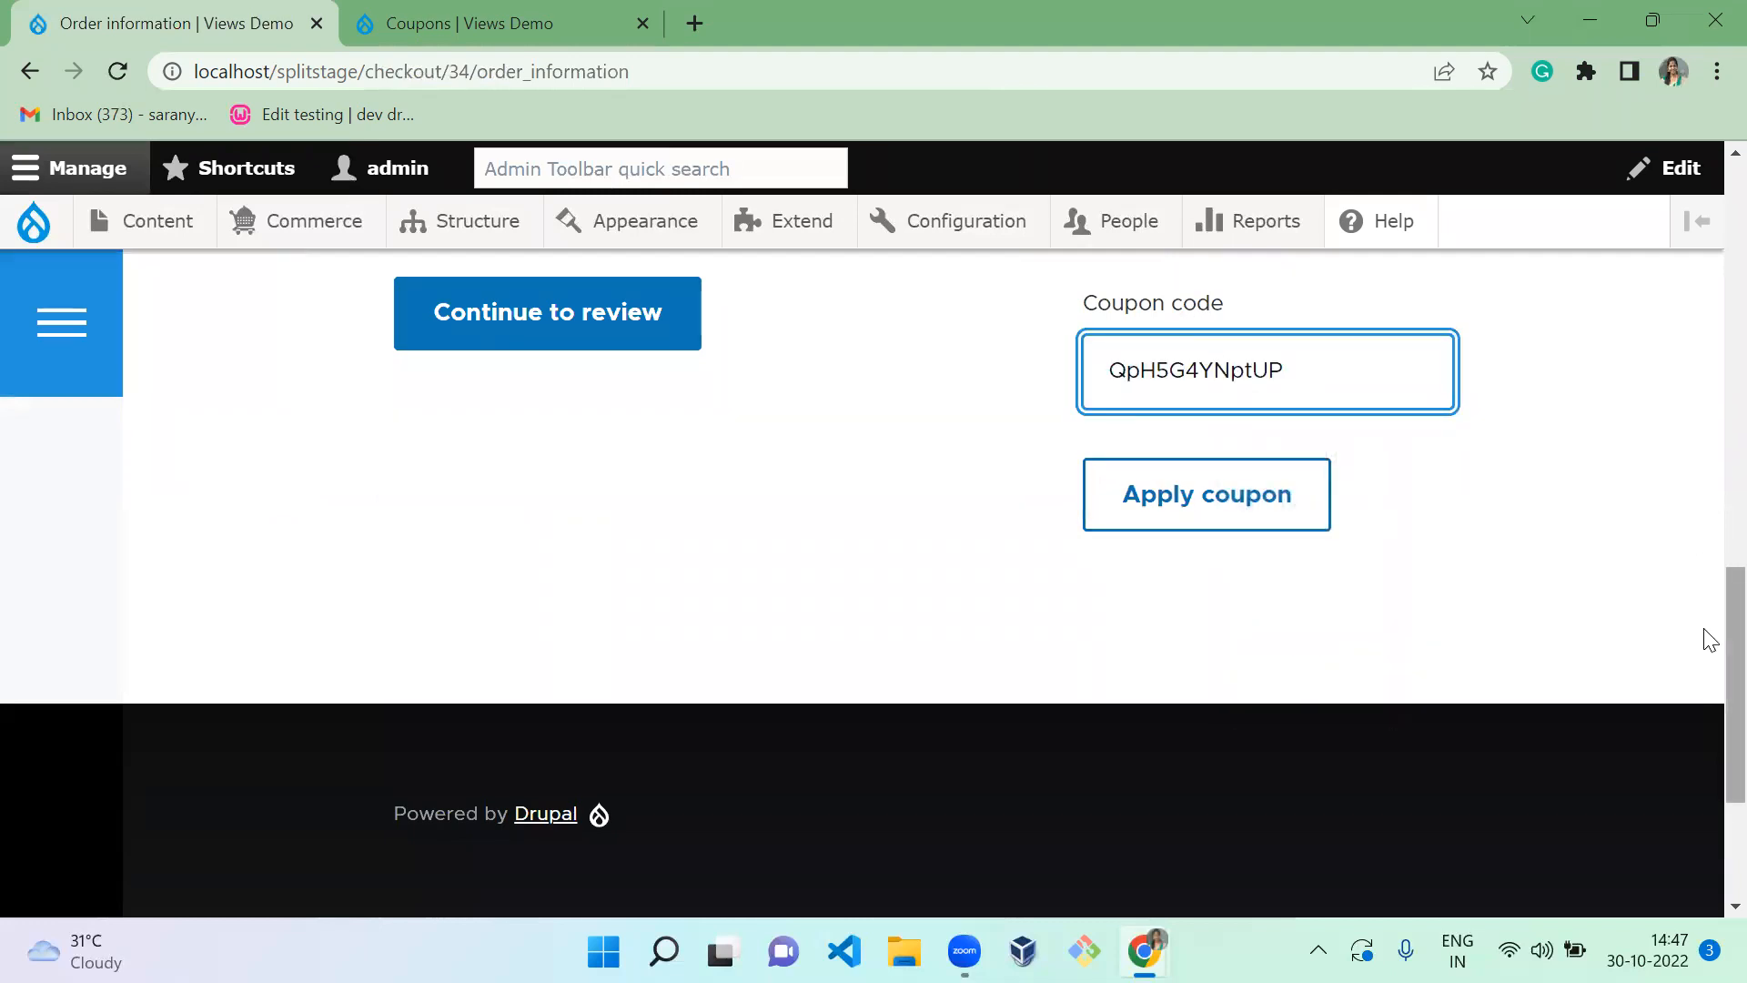
scroll(1709, 601, "up", 2)
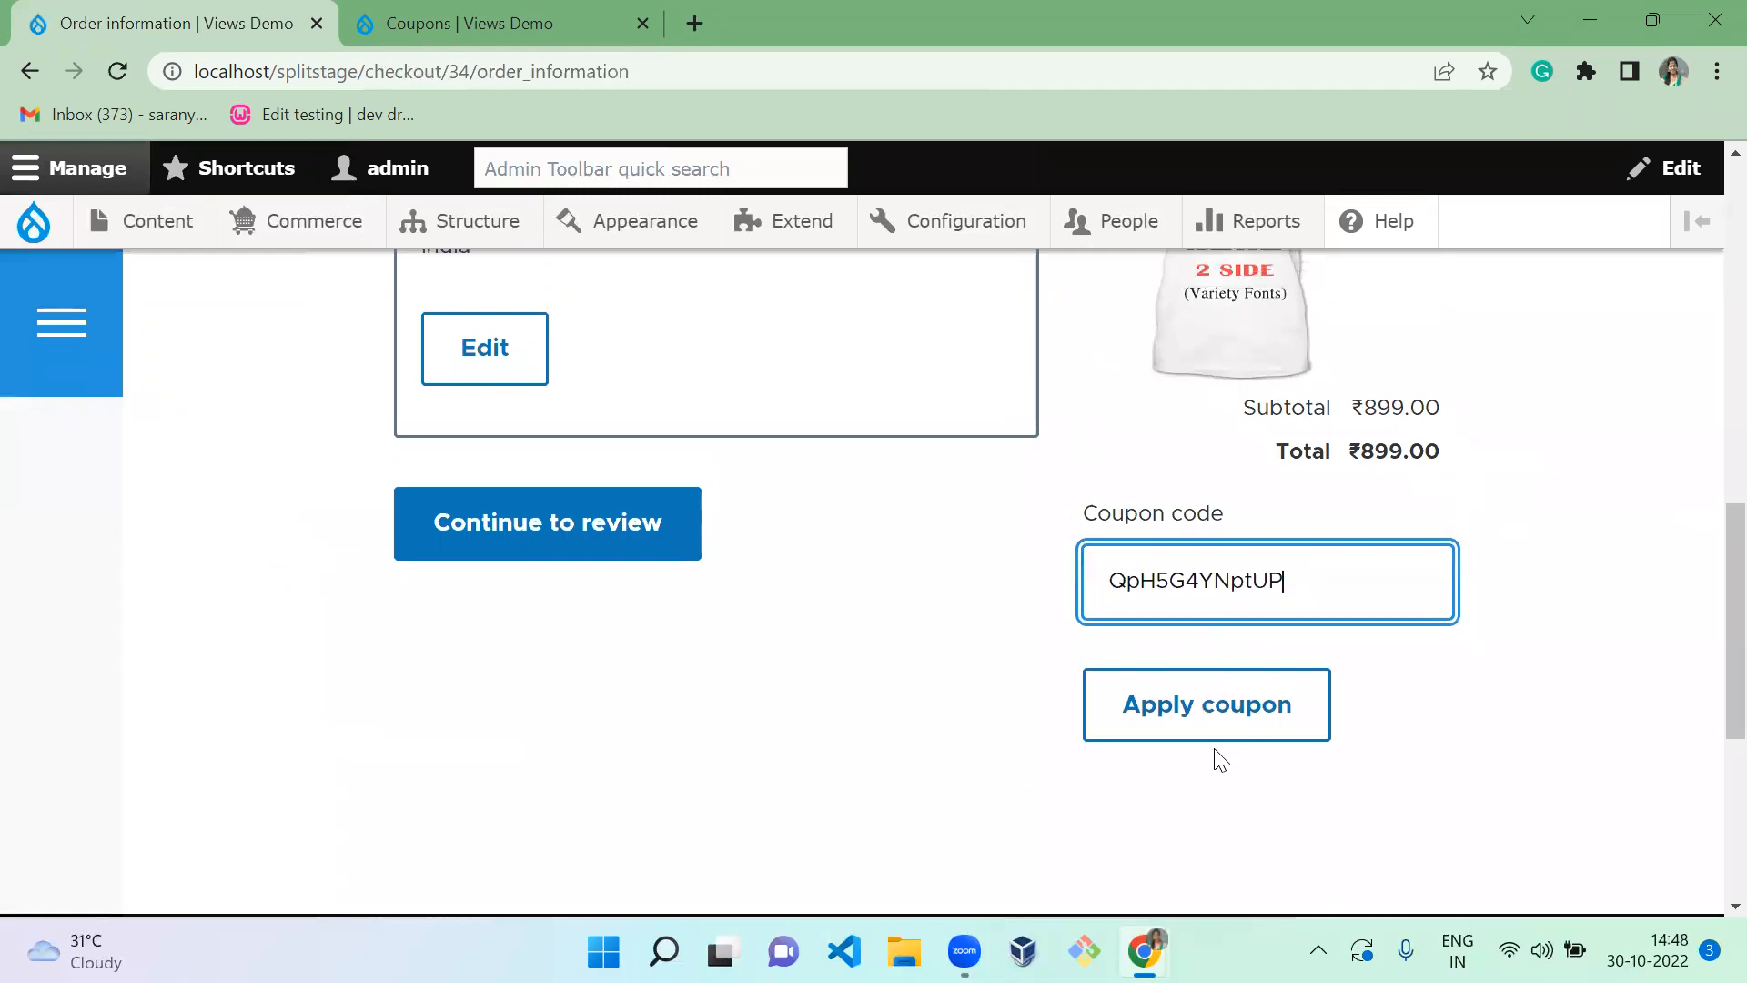
left_click(1229, 737)
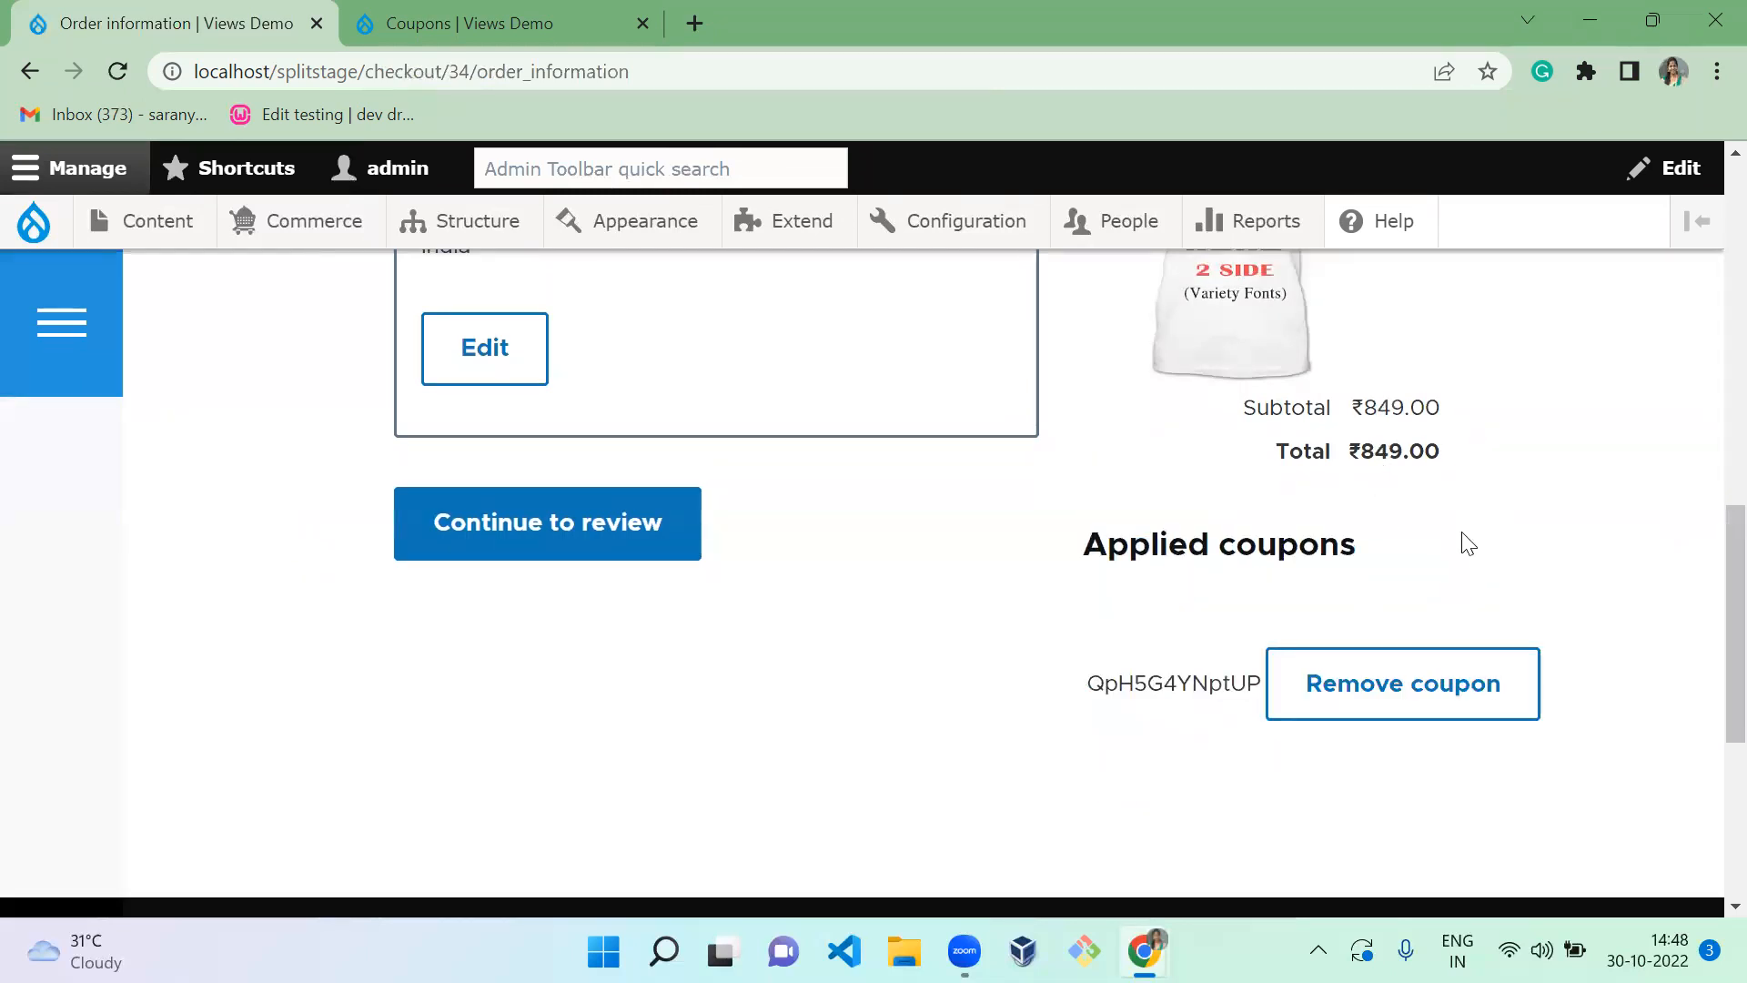
Review the ₹849.00 T-shirt order and complete the payment
left_click(487, 515)
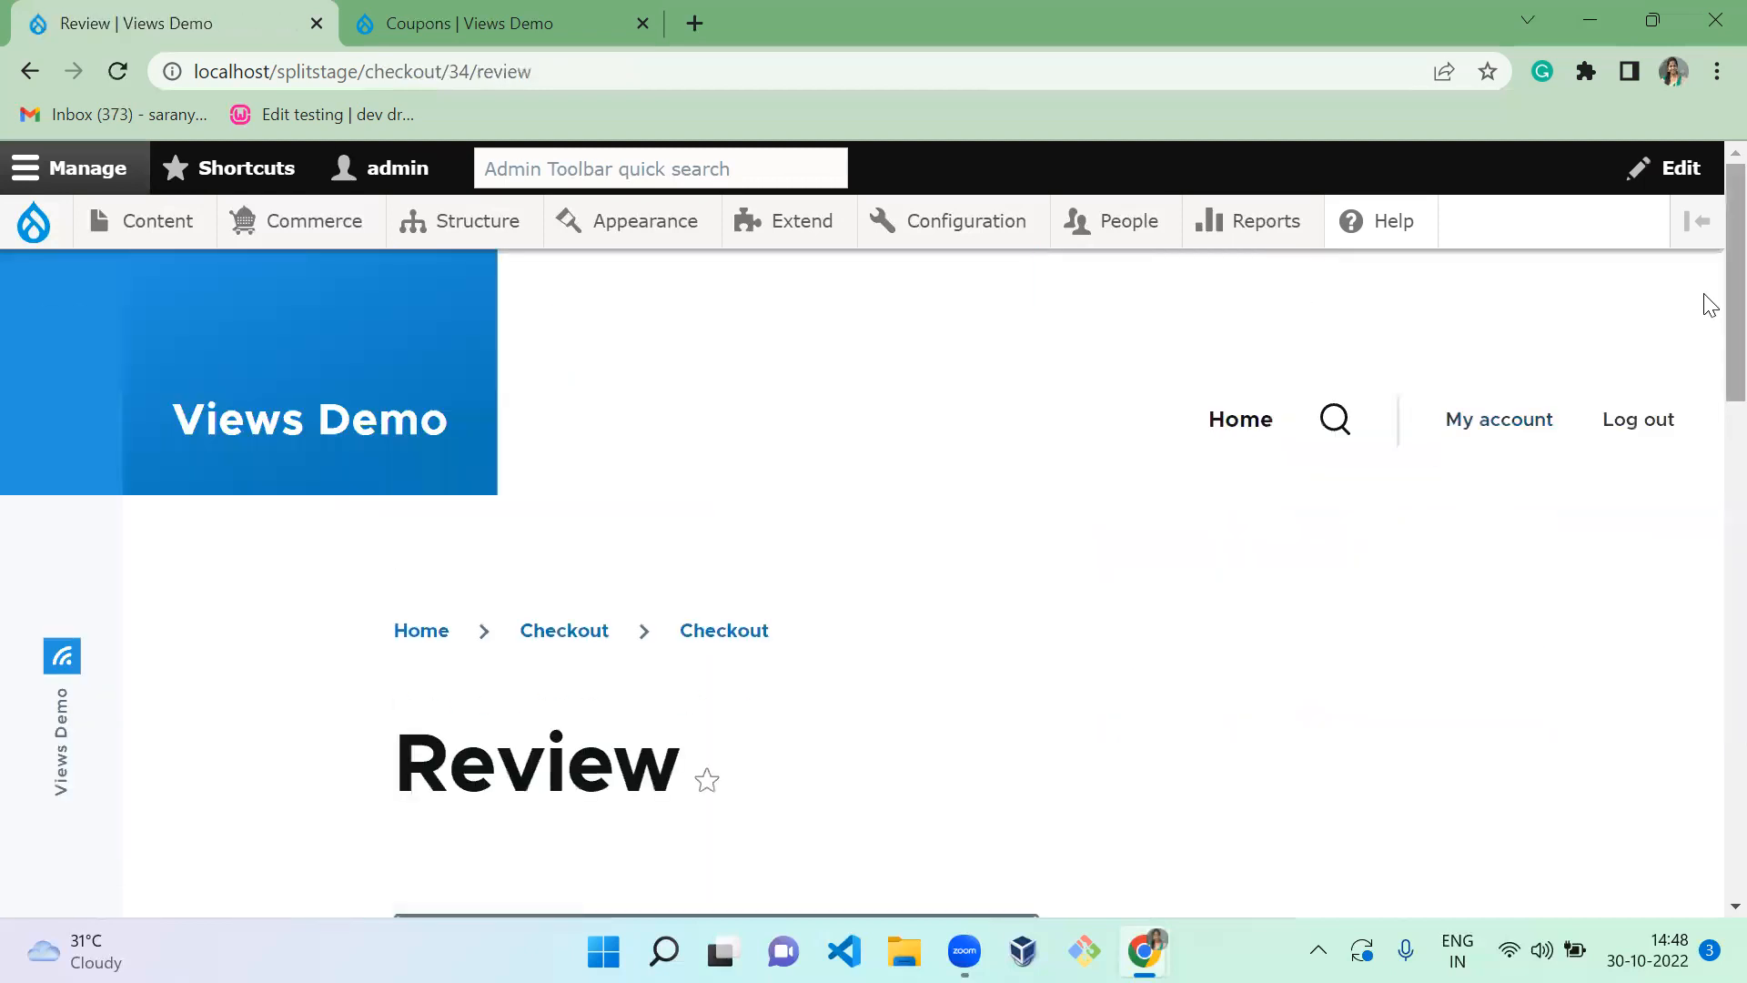
left_click_drag(1729, 343, 1705, 643)
left_click(637, 584)
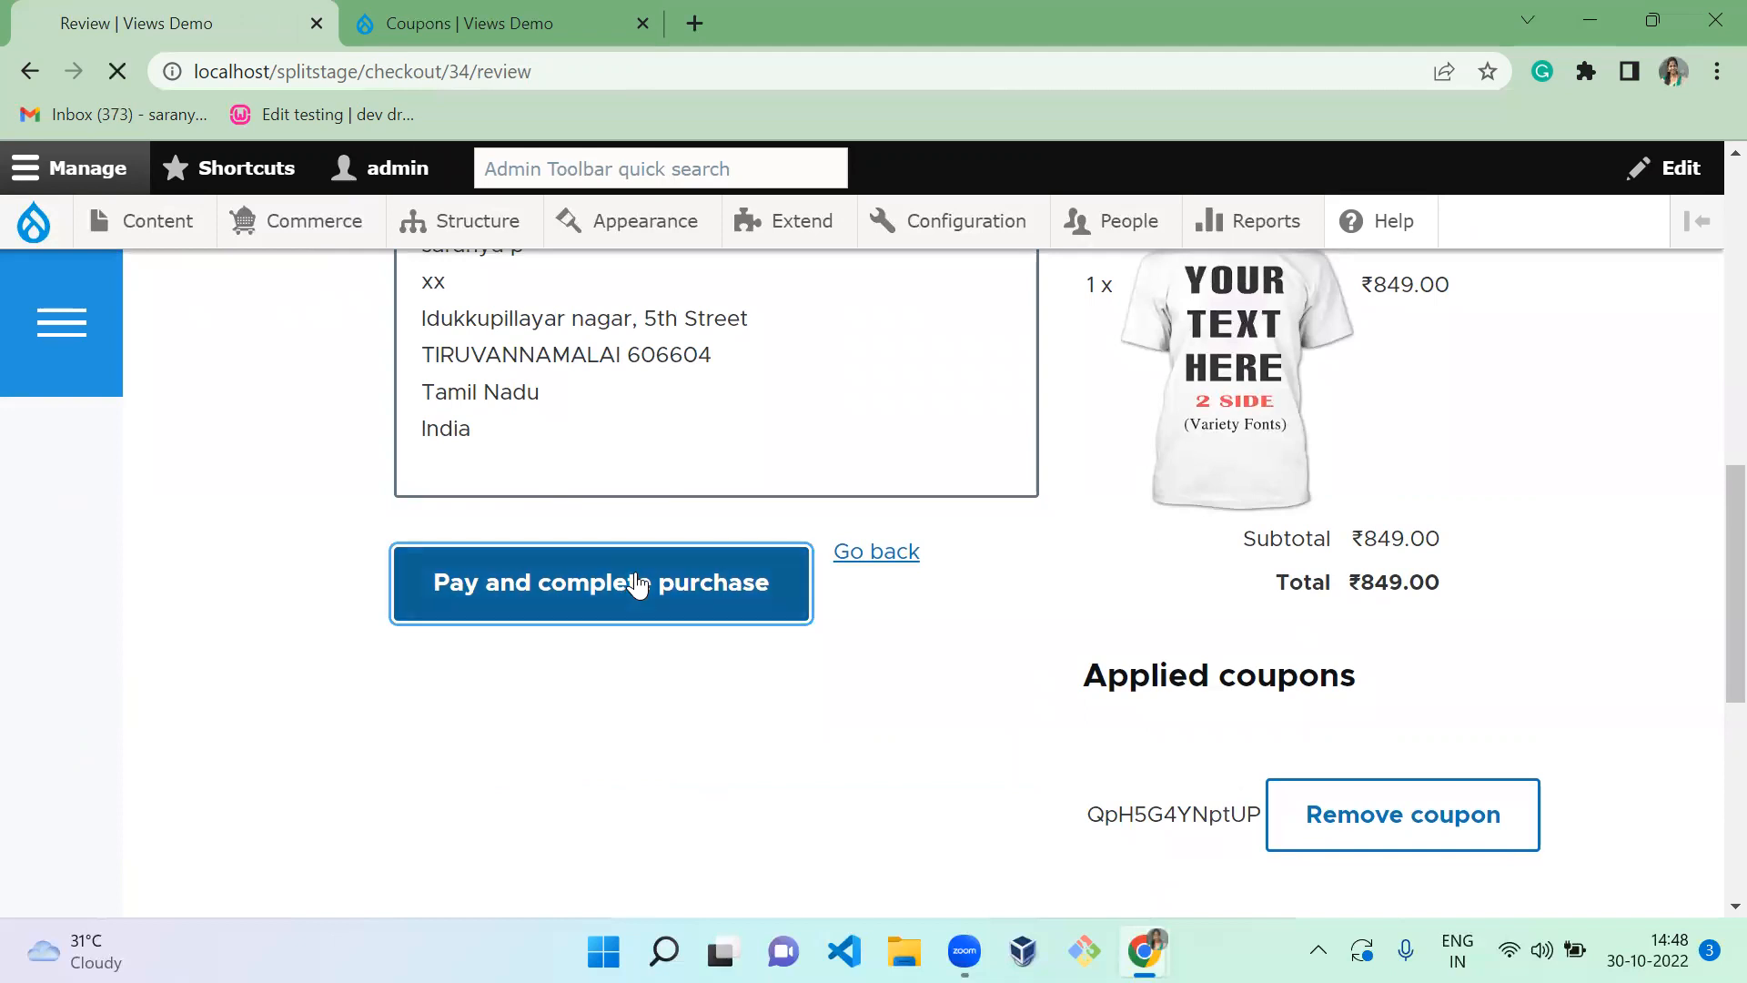